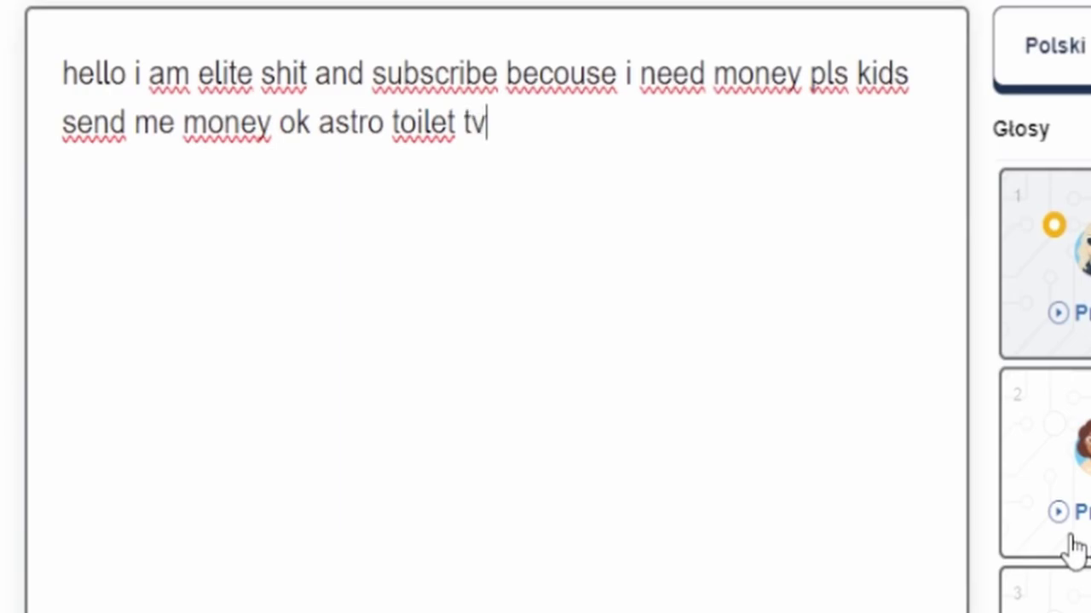
- Continue the text-to-speech script after "astro toilet tv" with "man uwuwuwu omg secret agent"
{"action": "type", "text": "man uwuwuwu omg"}
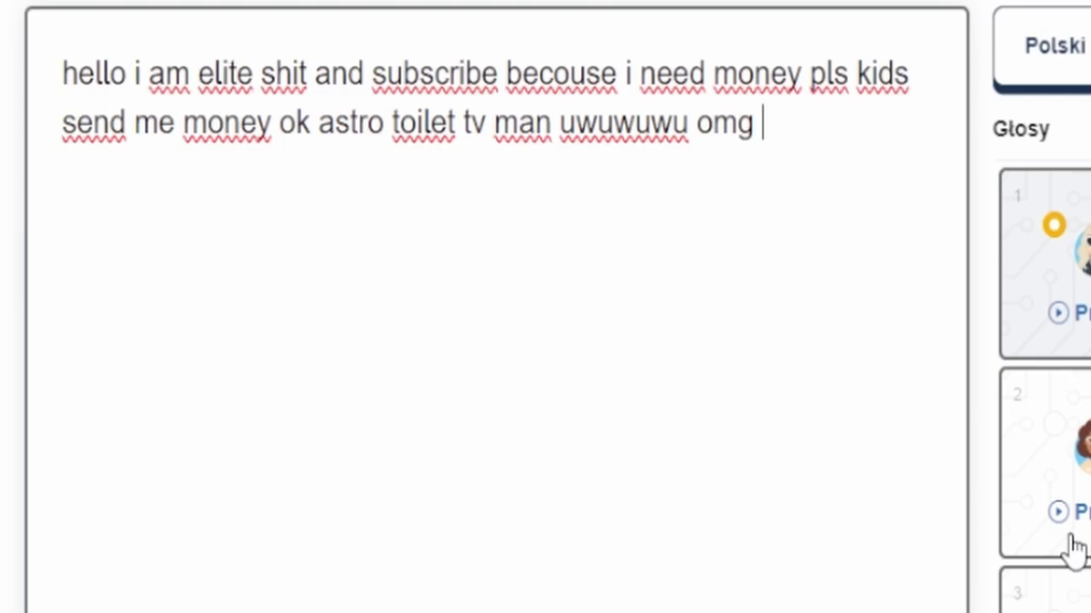
{"action": "type", "text": " secret"}
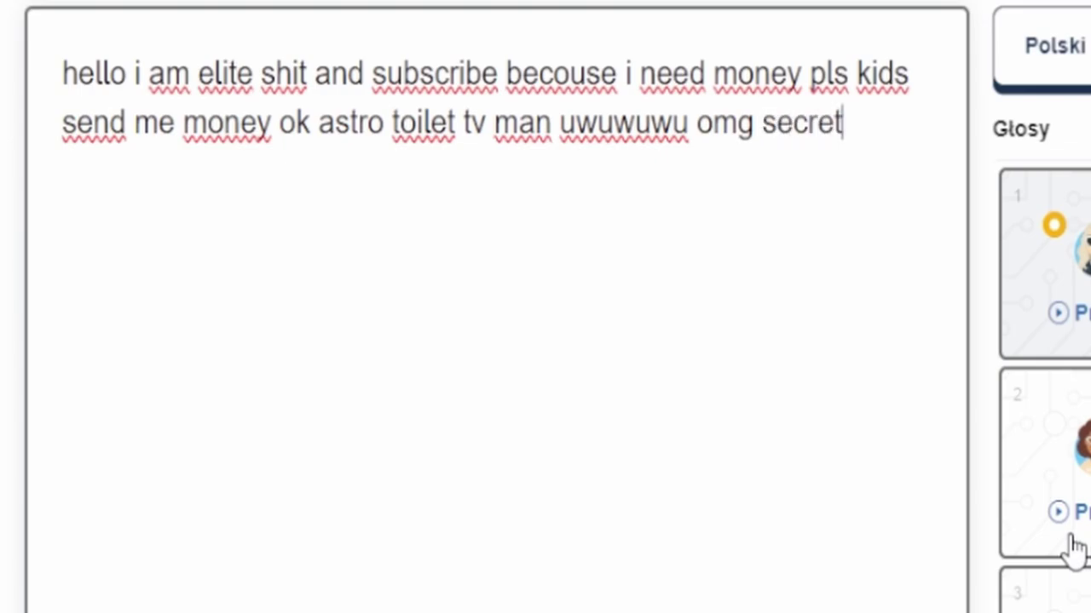
{"action": "type", "text": " agent"}
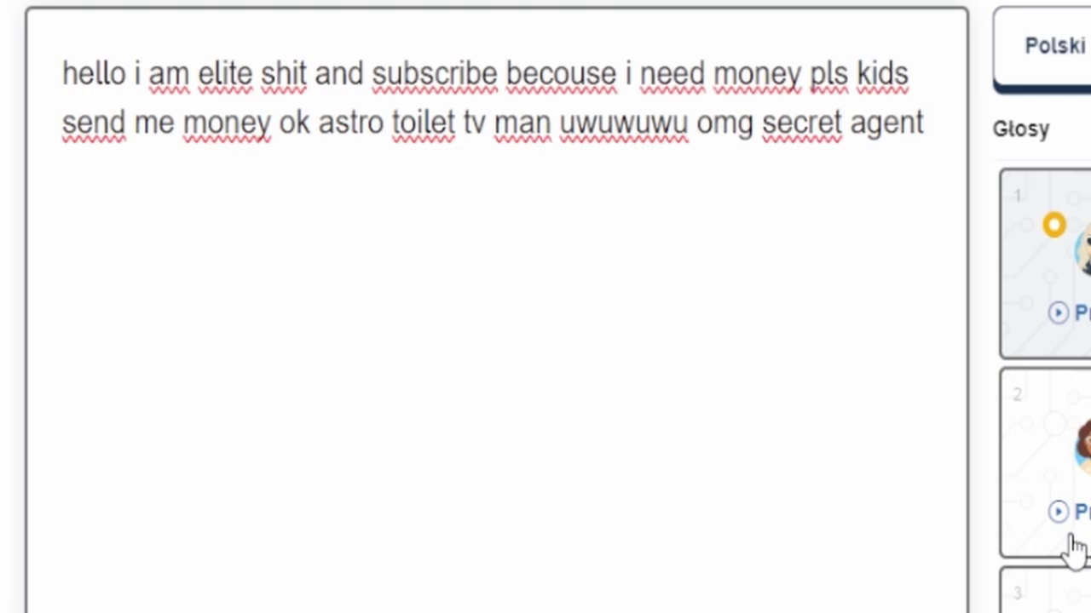
{"action": "key", "text": "BackSpace"}
{"action": "key", "text": "BackSpace"}
{"action": "key", "text": "BackSpace"}
{"action": "key", "text": "BackSpace"}
{"action": "key", "text": "BackSpace"}
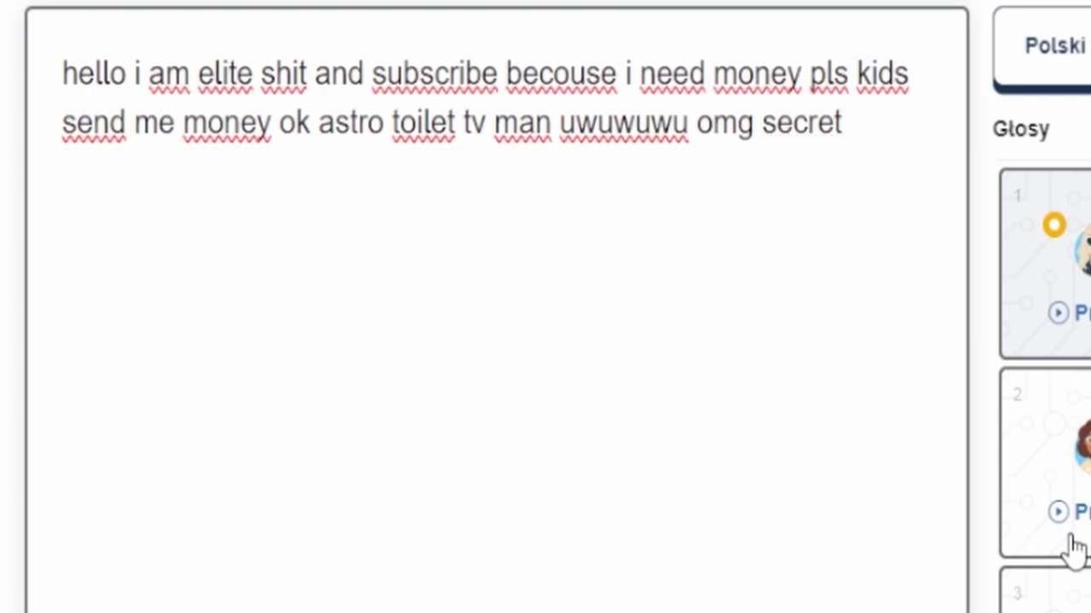
{"action": "key", "text": "BackSpace"}
{"action": "key", "text": "BackSpace"}
{"action": "key", "text": "BackSpace"}
{"action": "type", "text": "agensst"}
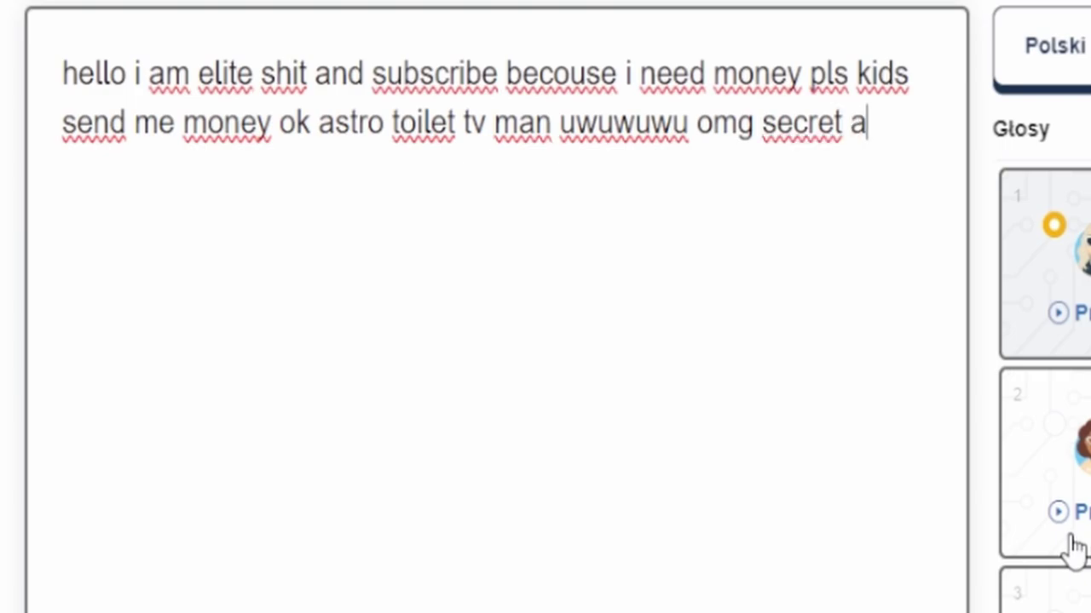
{"action": "key", "text": "BackSpace"}
{"action": "key", "text": "BackSpace"}
{"action": "key", "text": "BackSpace"}
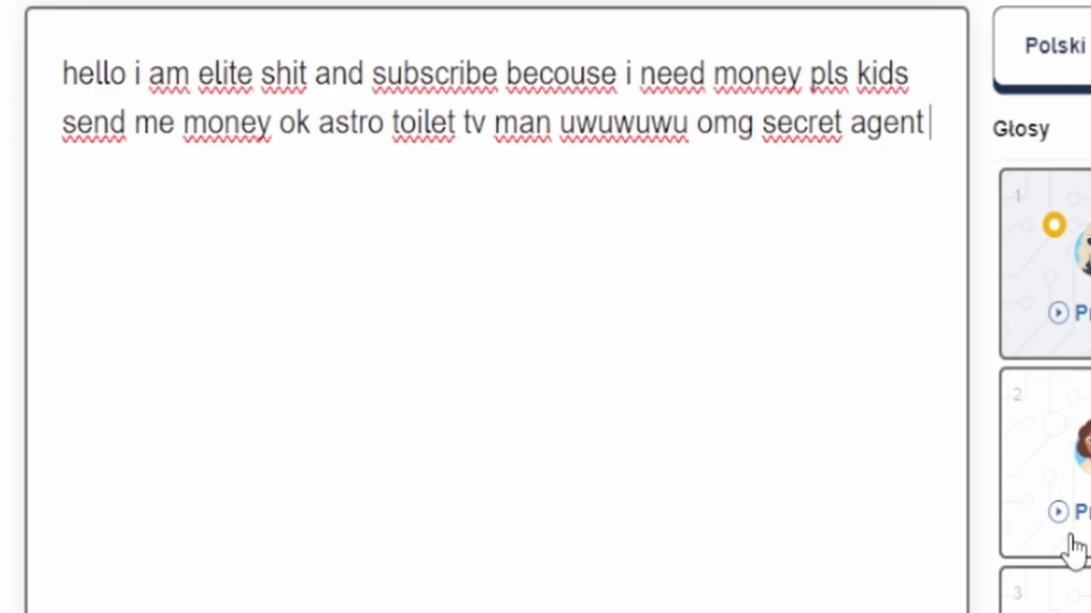
- Finish the text-to-speech script with "tv woman i like tv woman so subscribe for me woman omg"
{"action": "type", "text": "t tv woman "}
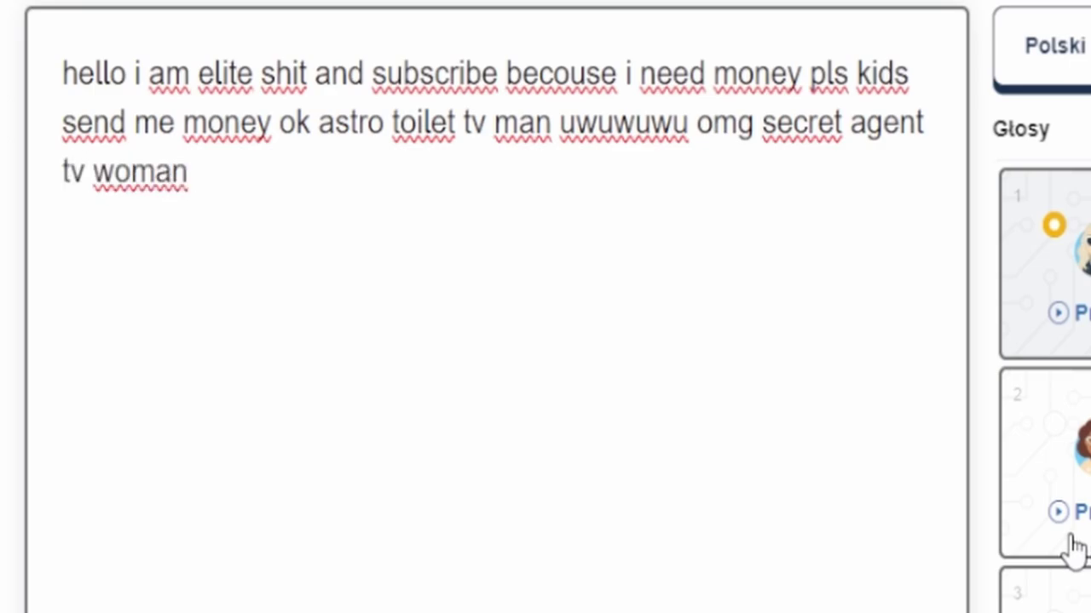
{"action": "type", "text": "i like tv "}
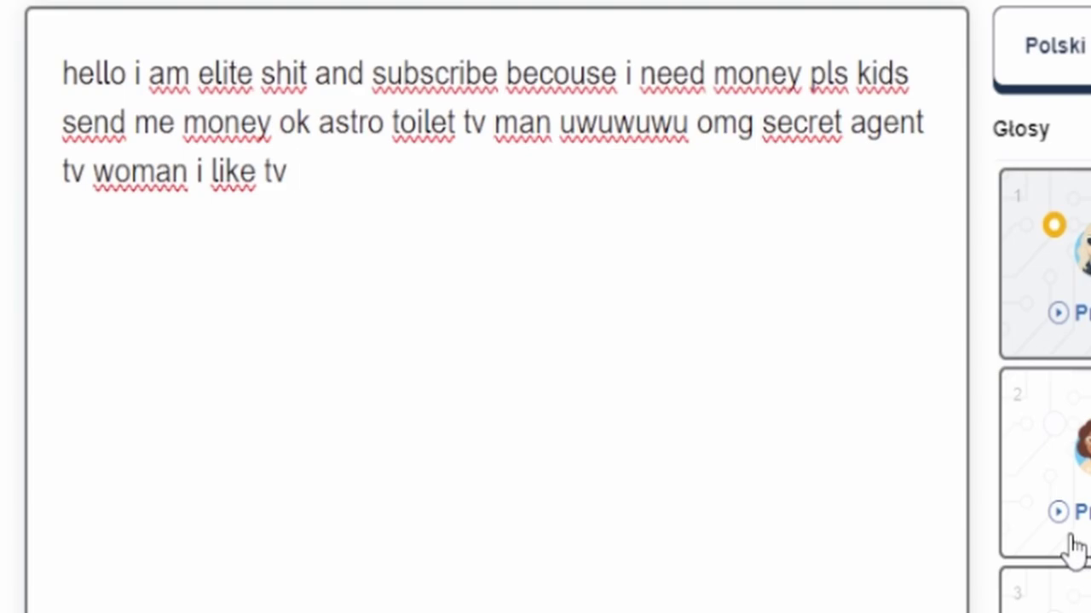
{"action": "type", "text": "woman "}
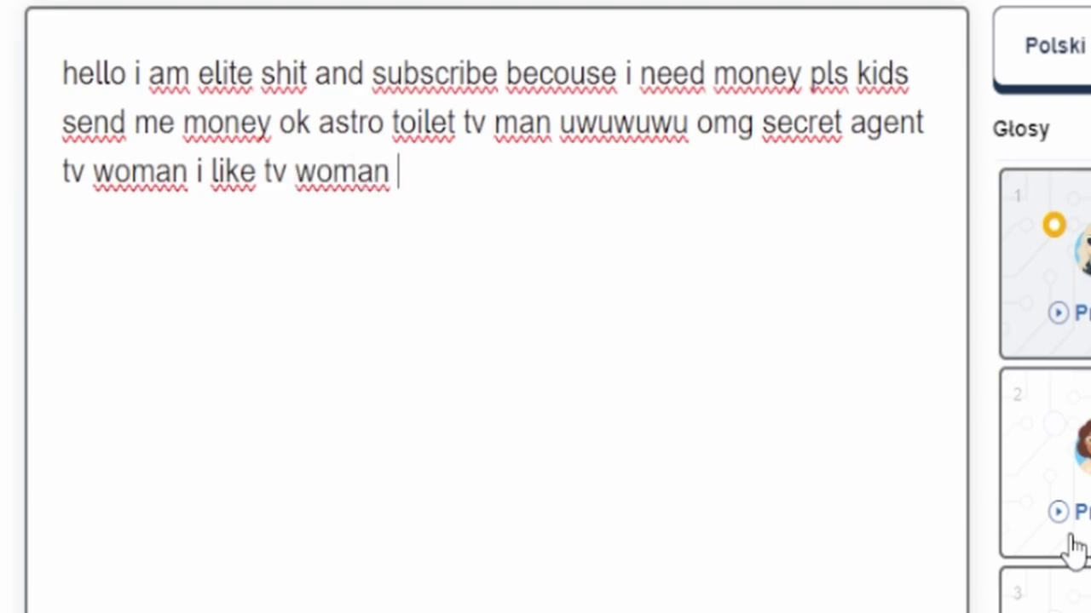
{"action": "type", "text": "so subsc"}
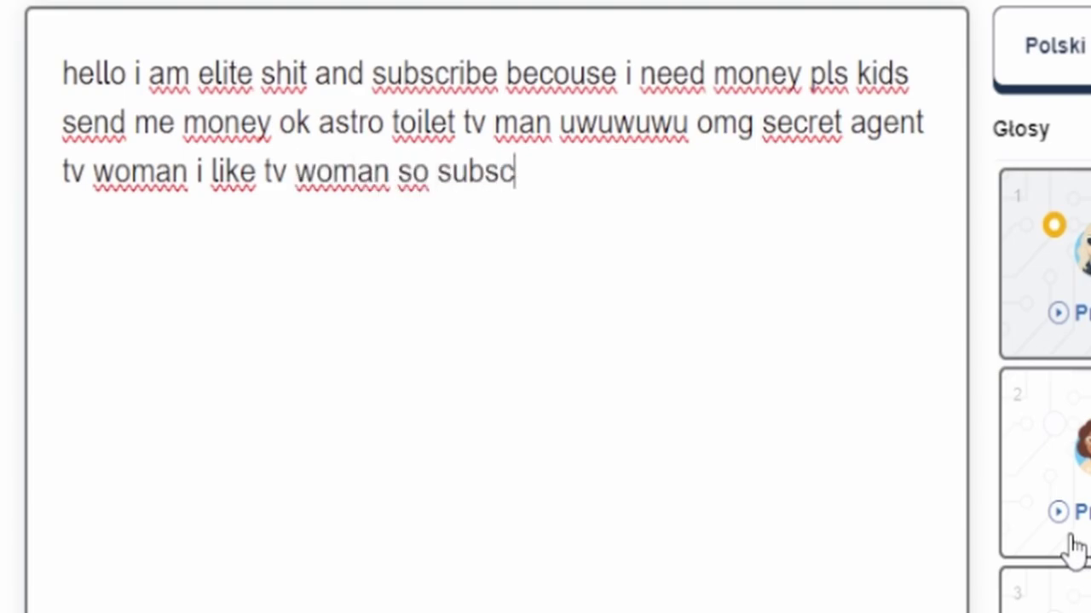
{"action": "type", "text": "ribe for"}
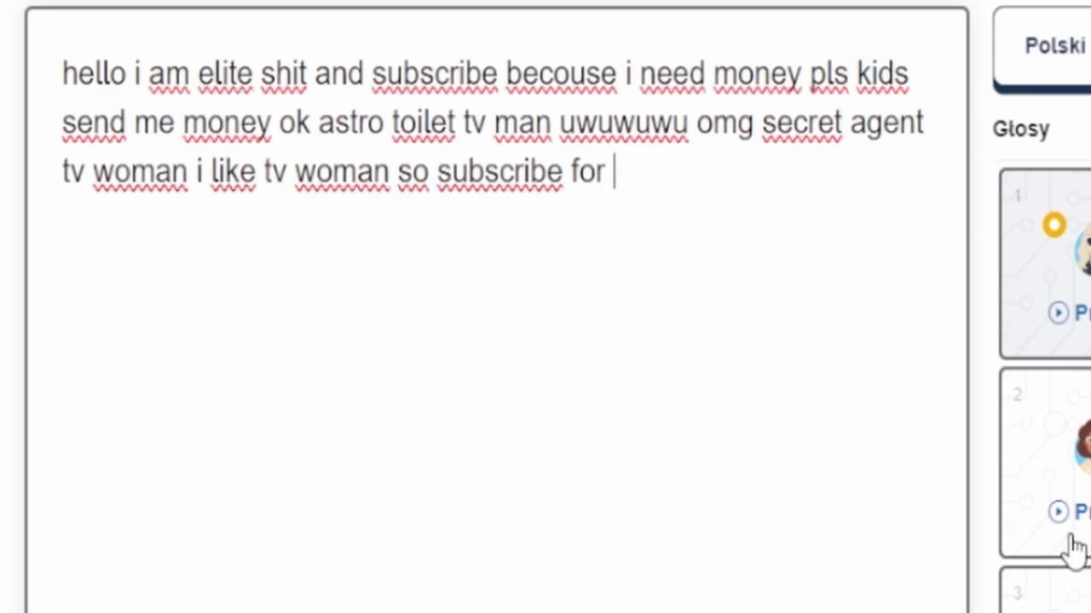
{"action": "type", "text": " me  woman omg"}
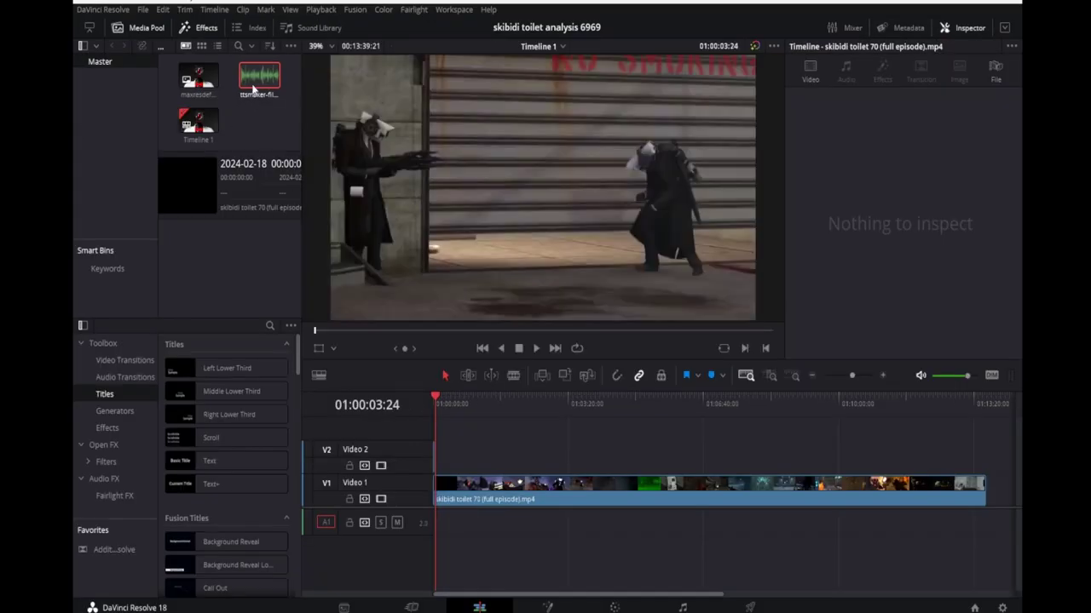
- In DaVinci Resolve, place the ttsmaker audio at the start of track A1 and the green subscribe clip on Video 2 at about 01:00:40
{"action": "left_click_drag", "start_coordinate": [259, 75], "coordinate": [453, 467]}
{"action": "left_click_drag", "start_coordinate": [261, 83], "coordinate": [432, 529]}
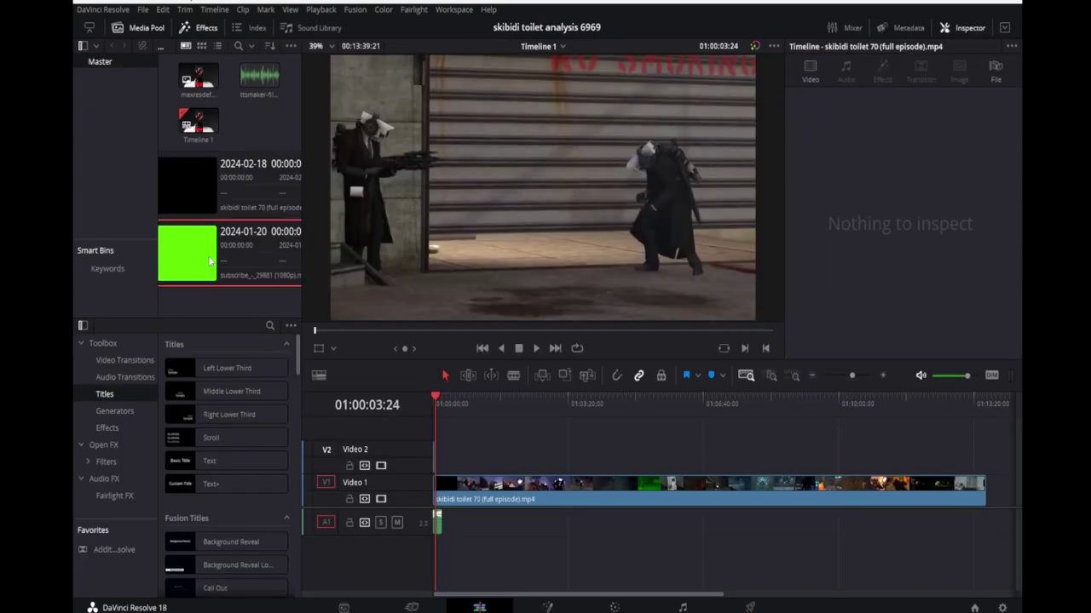
{"action": "left_click_drag", "start_coordinate": [210, 261], "coordinate": [463, 458]}
{"action": "left_click", "coordinate": [466, 456]}
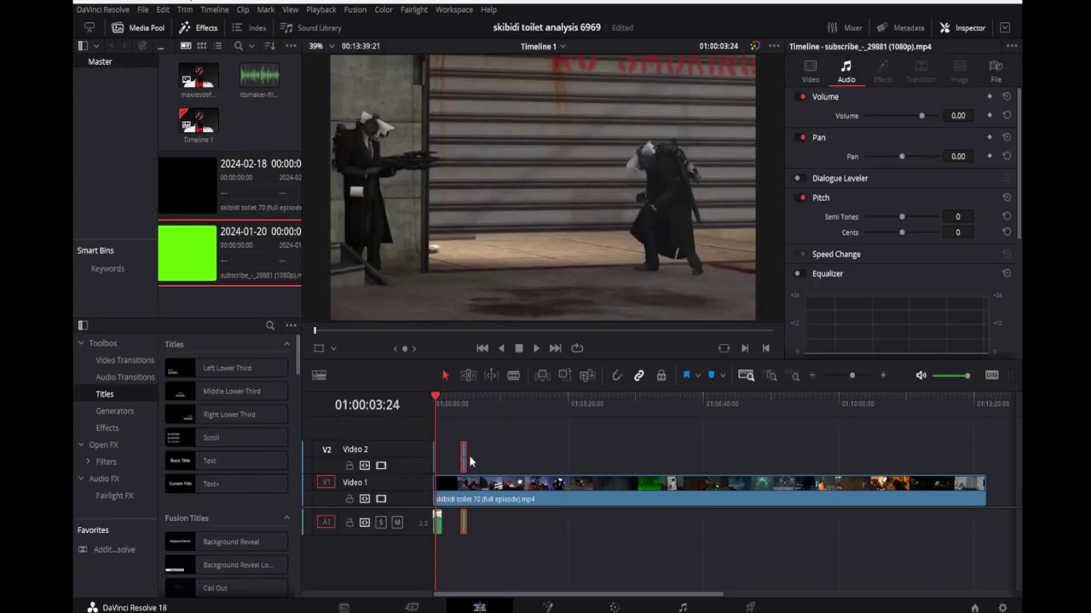
- Copy the green subscribe clip and paste it repeatedly back to back, starting at its end at 01:00:50:29
{"action": "left_click", "coordinate": [466, 407]}
{"action": "left_click", "coordinate": [433, 610]}
{"action": "right_click", "coordinate": [596, 481]}
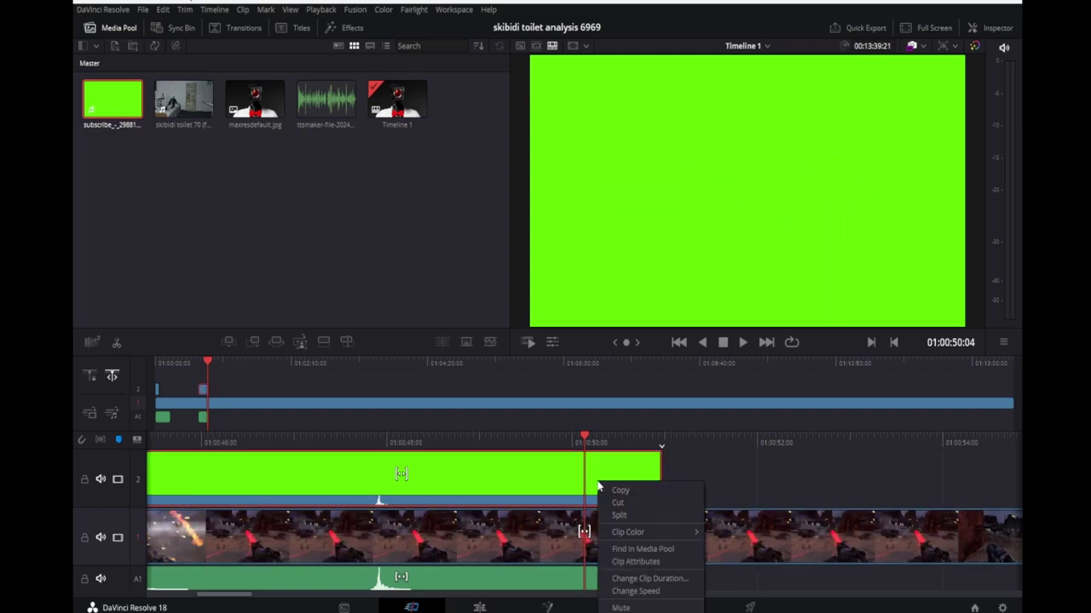
{"action": "left_click", "coordinate": [617, 492]}
{"action": "left_click_drag", "start_coordinate": [593, 439], "coordinate": [663, 439]}
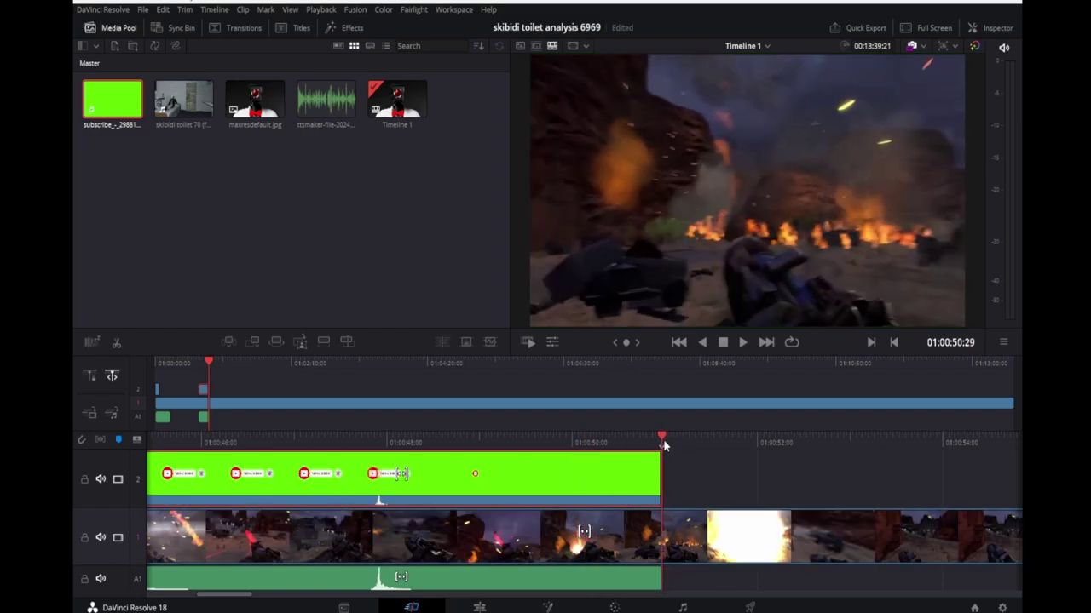
{"action": "key", "text": "ctrl+v"}
{"action": "key", "text": "ctrl+v"}
{"action": "key", "text": "ctrl+v"}
{"action": "key", "text": "ctrl+v"}
{"action": "key", "text": "ctrl+v"}
{"action": "key", "text": "ctrl+v"}
{"action": "key", "text": "ctrl+v"}
{"action": "key", "text": "ctrl+v"}
{"action": "key", "text": "ctrl+v"}
{"action": "key", "text": "ctrl+v"}
{"action": "key", "text": "ctrl+v"}
{"action": "key", "text": "ctrl+v"}
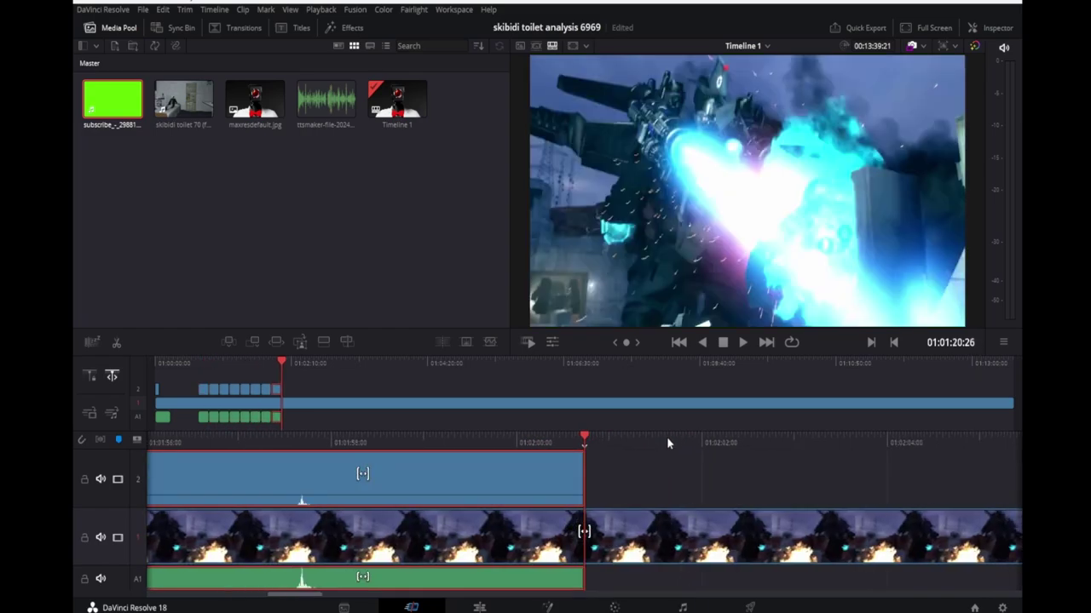
- Play back the first subscribe clip, stop it and return the playhead to the start of the timeline on the Edit page
{"action": "left_click_drag", "start_coordinate": [457, 440], "coordinate": [116, 482]}
{"action": "key", "text": "space"}
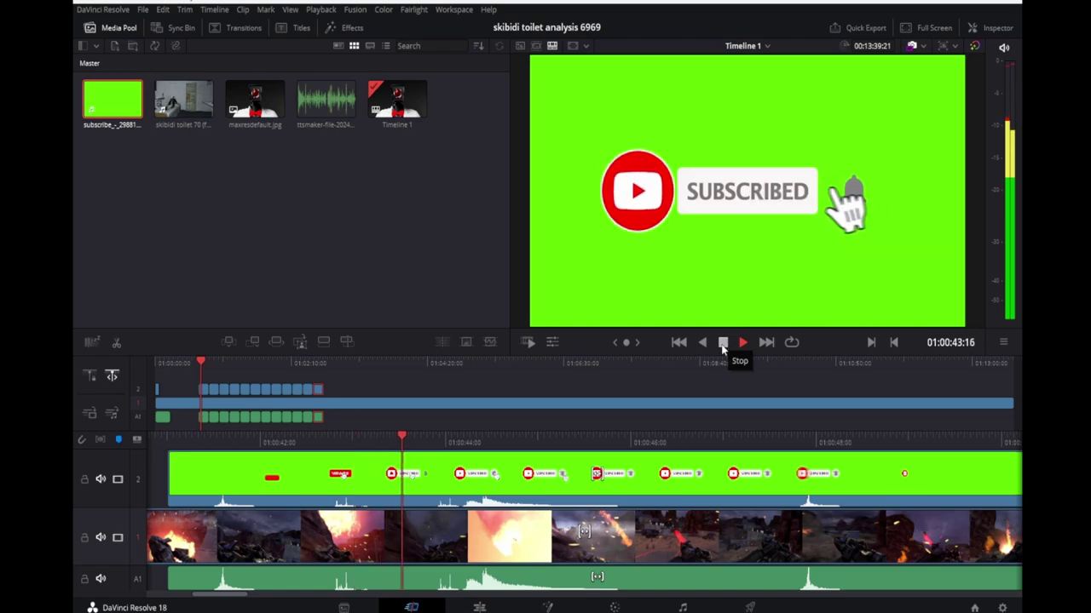
{"action": "left_click", "coordinate": [720, 346]}
{"action": "left_click_drag", "start_coordinate": [539, 443], "coordinate": [121, 489]}
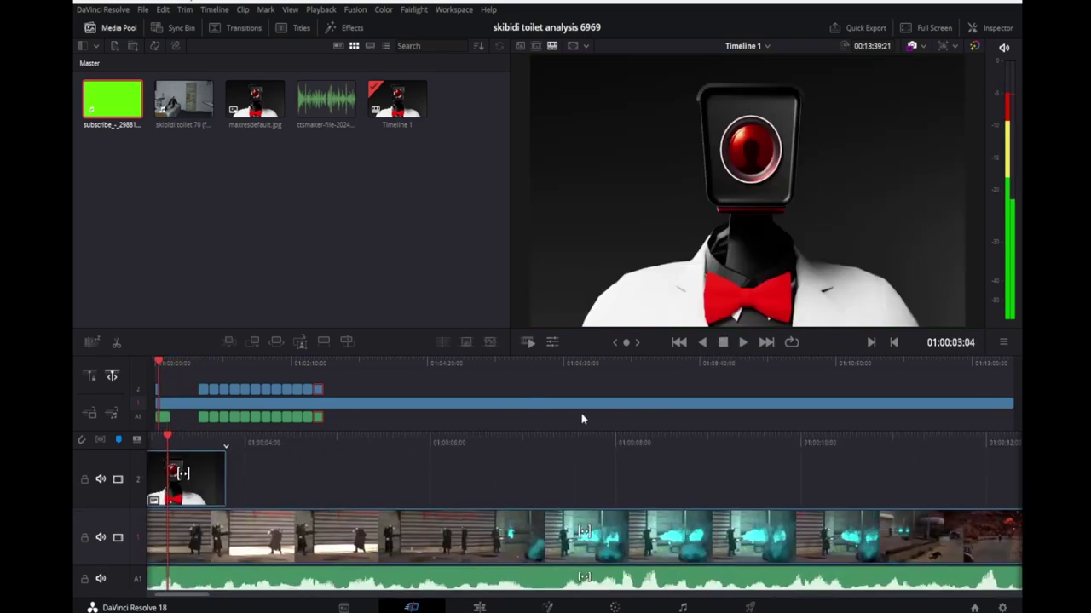
{"action": "left_click", "coordinate": [480, 607]}
{"action": "left_click_drag", "start_coordinate": [450, 403], "coordinate": [430, 410]}
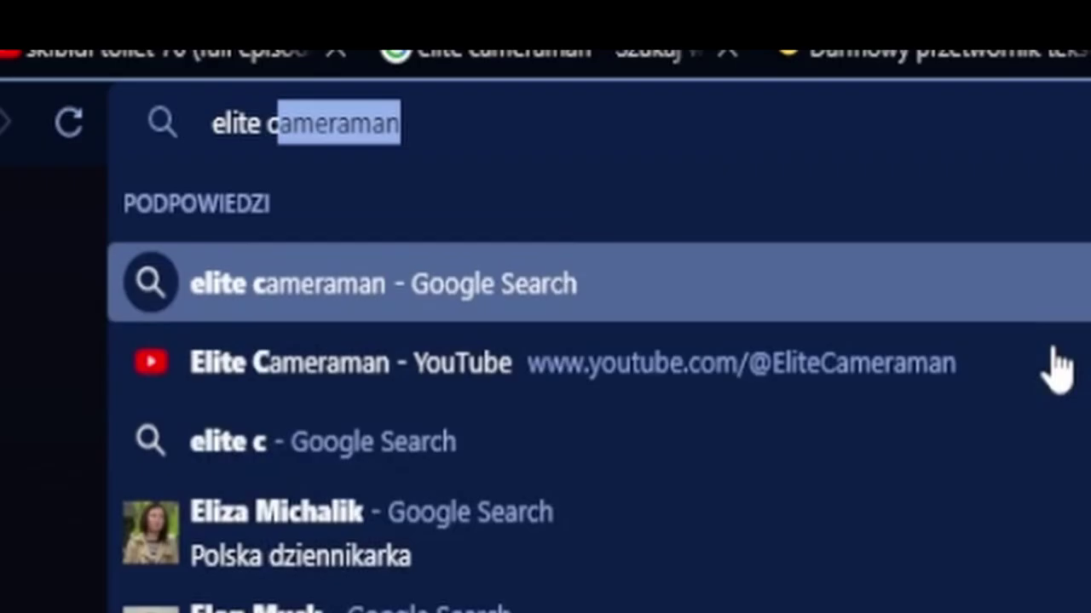
- Switch to the browser, look up "elite cameraman" and open the EPISODE 71 LEAK video on the Elite Cameraman channel
{"action": "type", "text": "ameraman"}
{"action": "key", "text": "Return"}
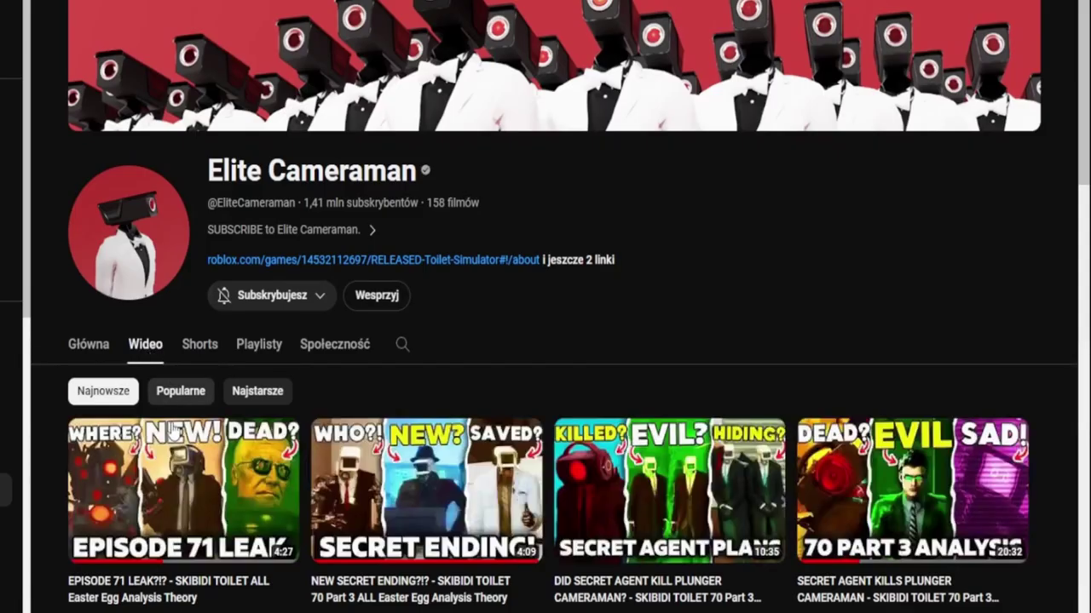
{"action": "left_click", "coordinate": [188, 443]}
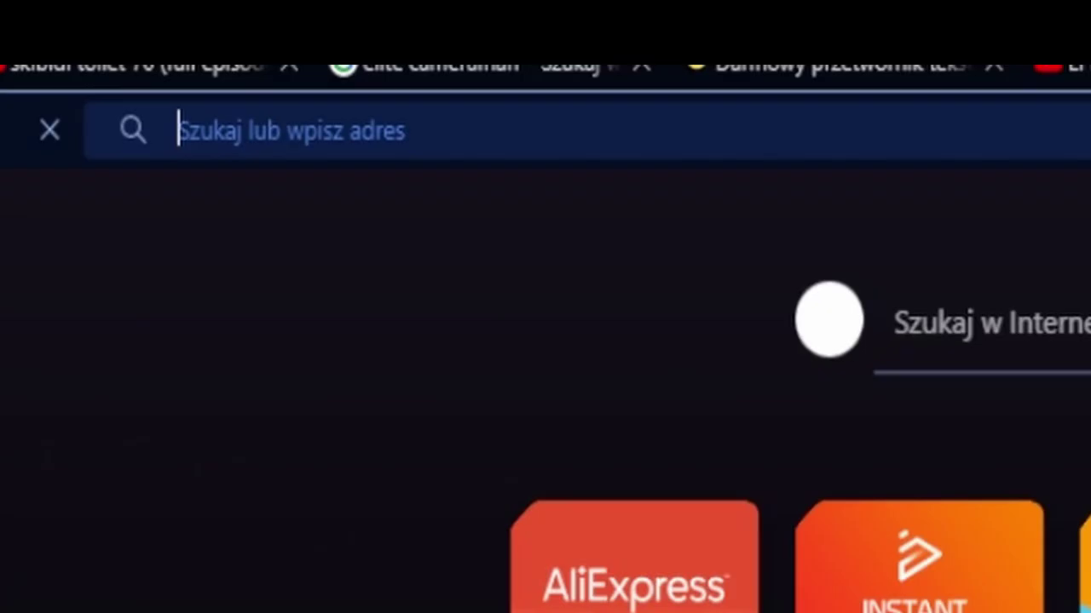
- Search Google Images for "skibidi toilet"
{"action": "type", "text": "skibidi to"}
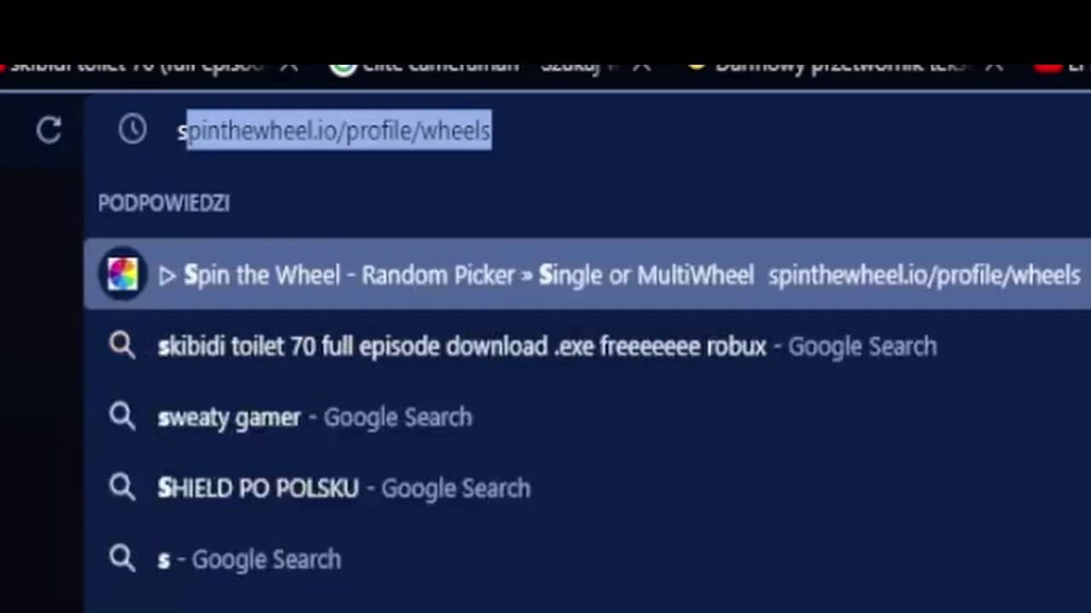
{"action": "type", "text": "ile"}
{"action": "key", "text": "Return"}
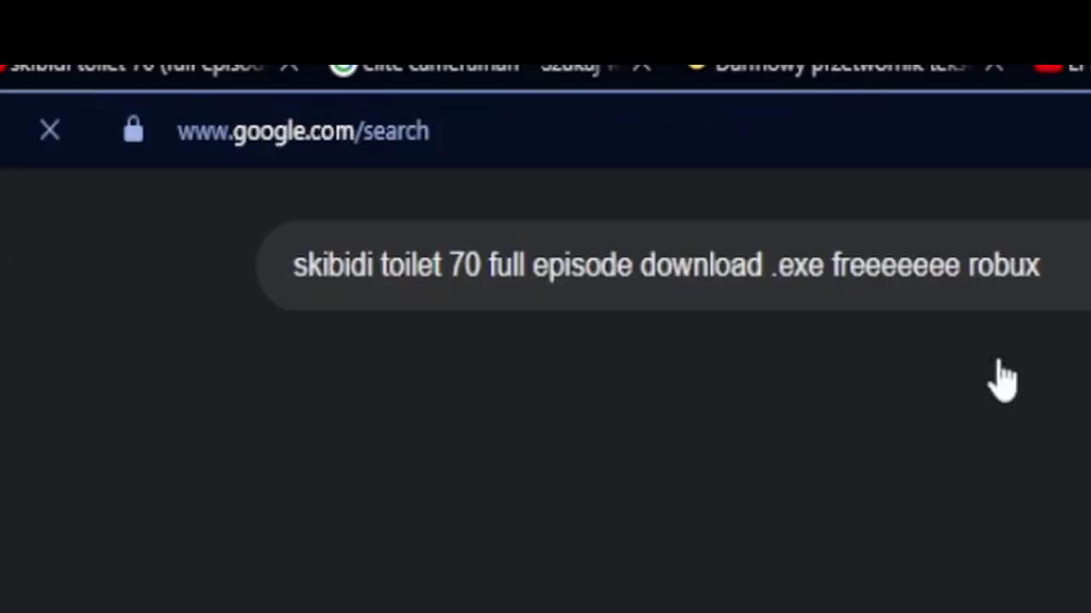
{"action": "left_click", "coordinate": [1088, 265]}
{"action": "type", "text": "skibidi to"}
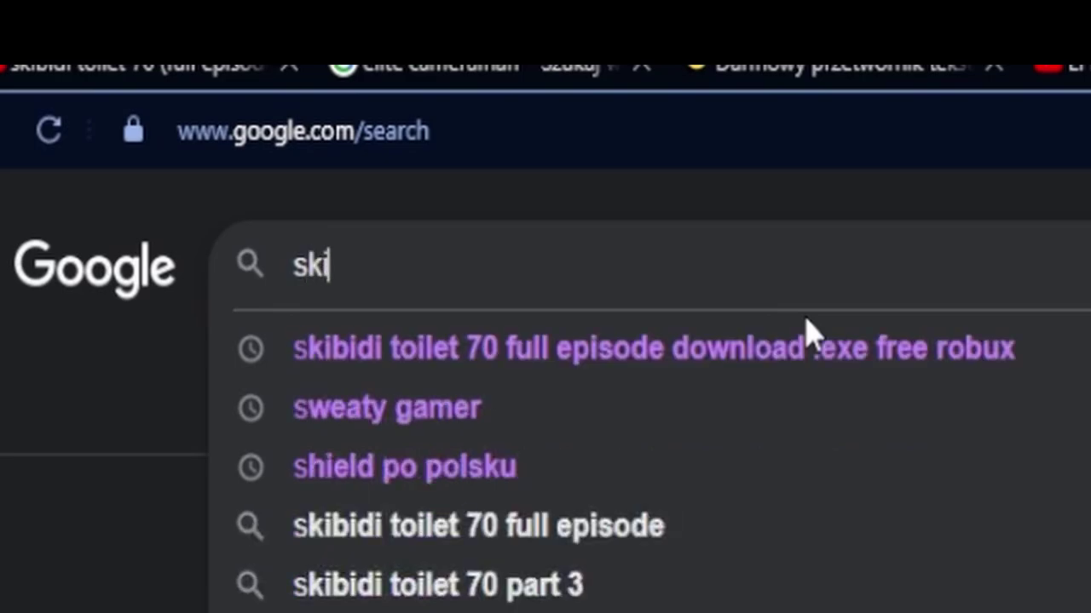
{"action": "type", "text": "ile"}
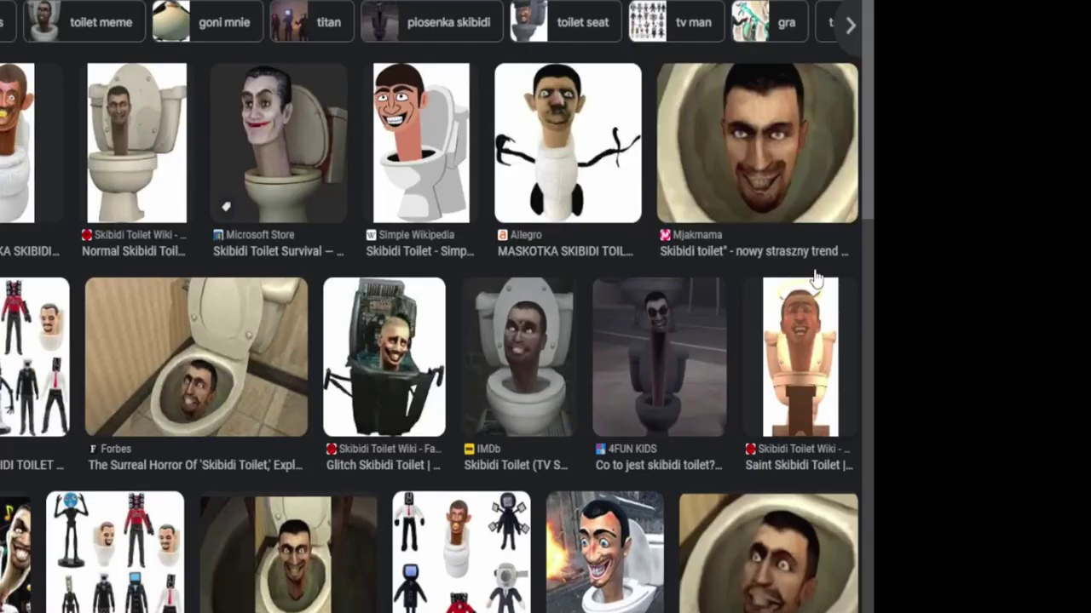
- Preview the Forbes toilet picture, then open the Medium Skibidi Toilet picture from the Skibidi Toilet Wiki and save it
{"action": "left_click", "coordinate": [207, 367]}
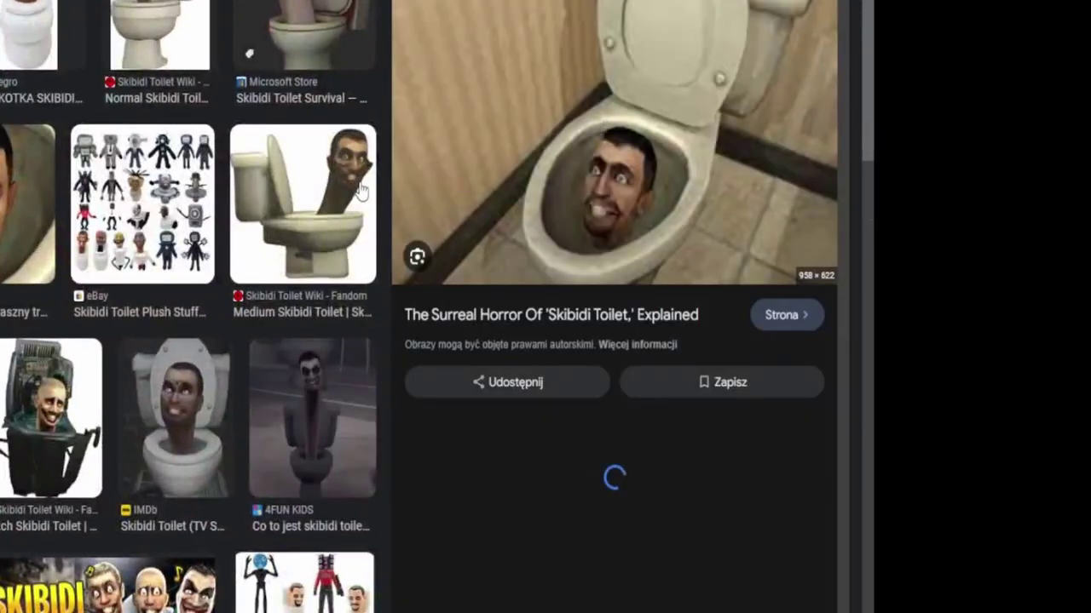
{"action": "left_click", "coordinate": [360, 184]}
{"action": "right_click", "coordinate": [575, 145]}
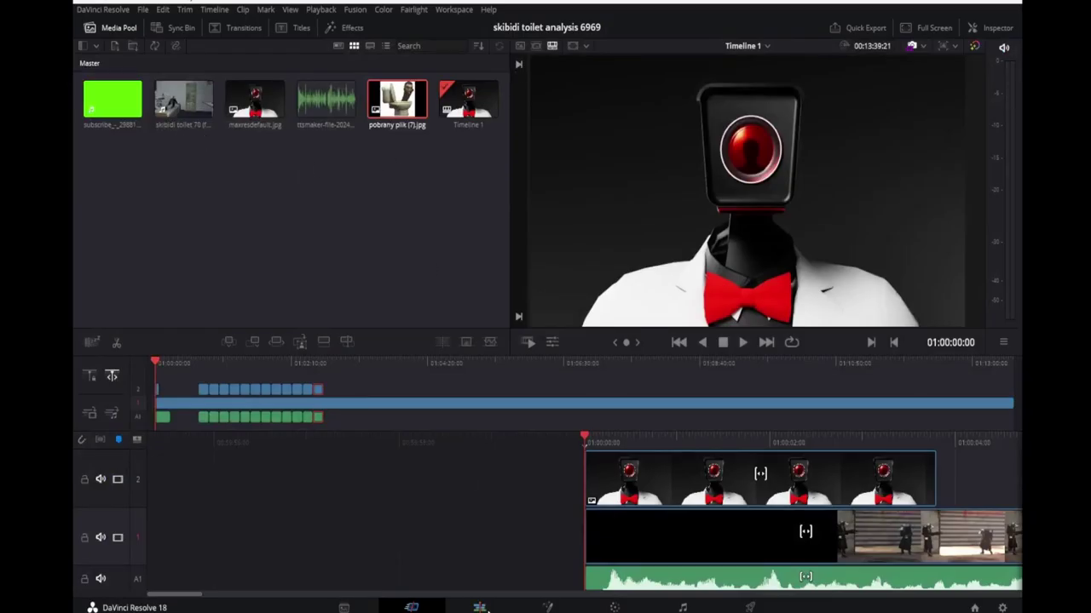
- Back in DaVinci Resolve, place the pobrany plik (7).jpg picture on Video 2 after the subscribe clips, at about 01:02:58
{"action": "left_click", "coordinate": [479, 607]}
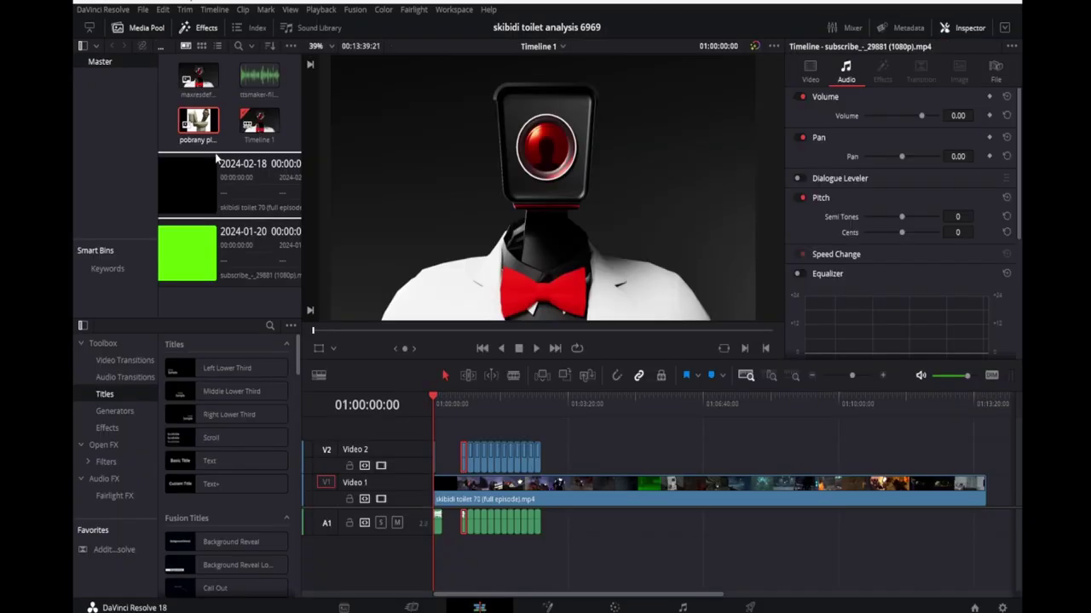
{"action": "left_click_drag", "start_coordinate": [198, 120], "coordinate": [558, 456]}
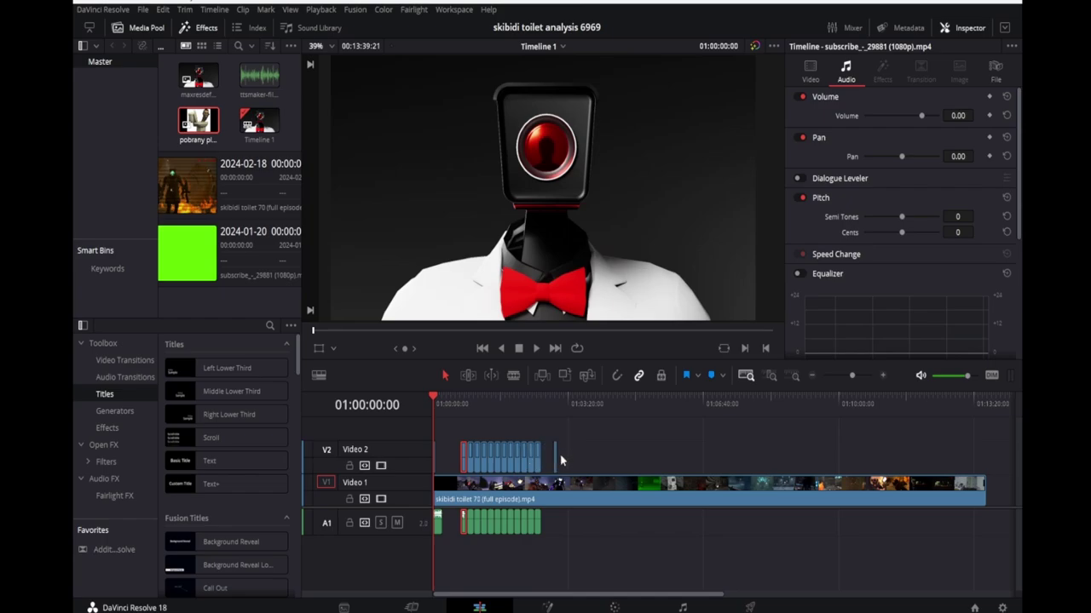
{"action": "left_click", "coordinate": [552, 398]}
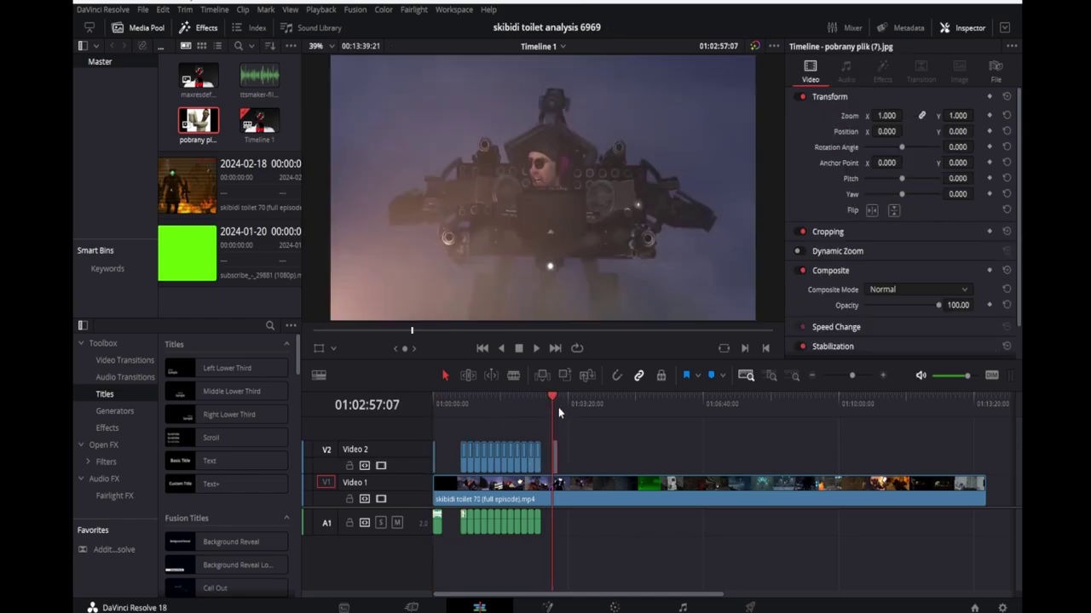
{"action": "left_click", "coordinate": [571, 419]}
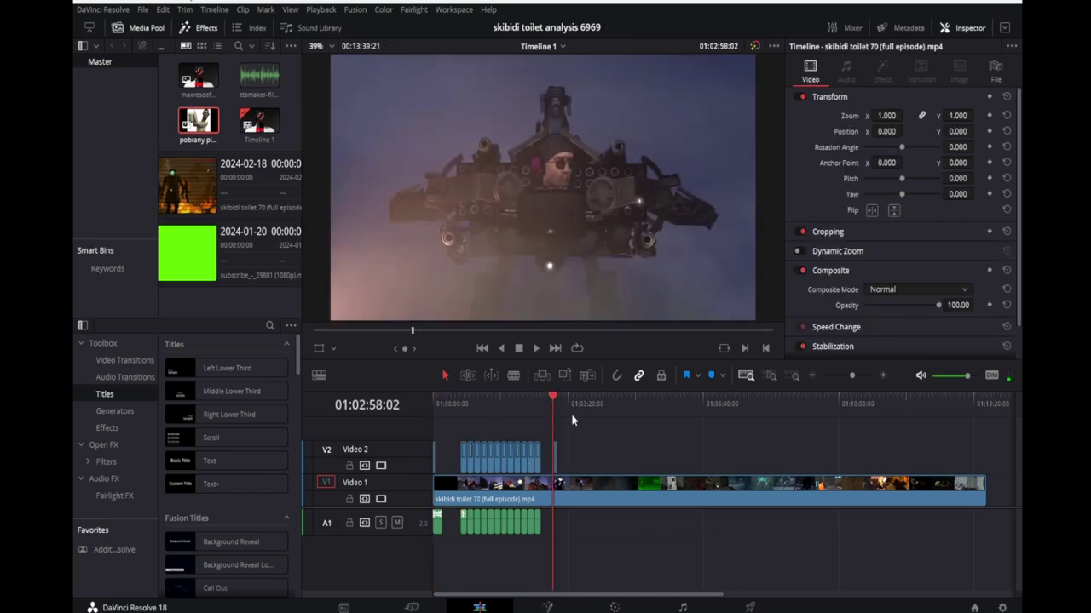
- Extend the toilet picture clip on Video 2 to end at about 01:03:27 and move the playhead to 01:03:23:16
{"action": "left_click", "coordinate": [770, 376]}
{"action": "left_click_drag", "start_coordinate": [848, 407], "coordinate": [522, 416]}
{"action": "left_click_drag", "start_coordinate": [574, 450], "coordinate": [995, 454]}
{"action": "left_click", "coordinate": [660, 407]}
{"action": "left_click_drag", "start_coordinate": [661, 412], "coordinate": [593, 409]}
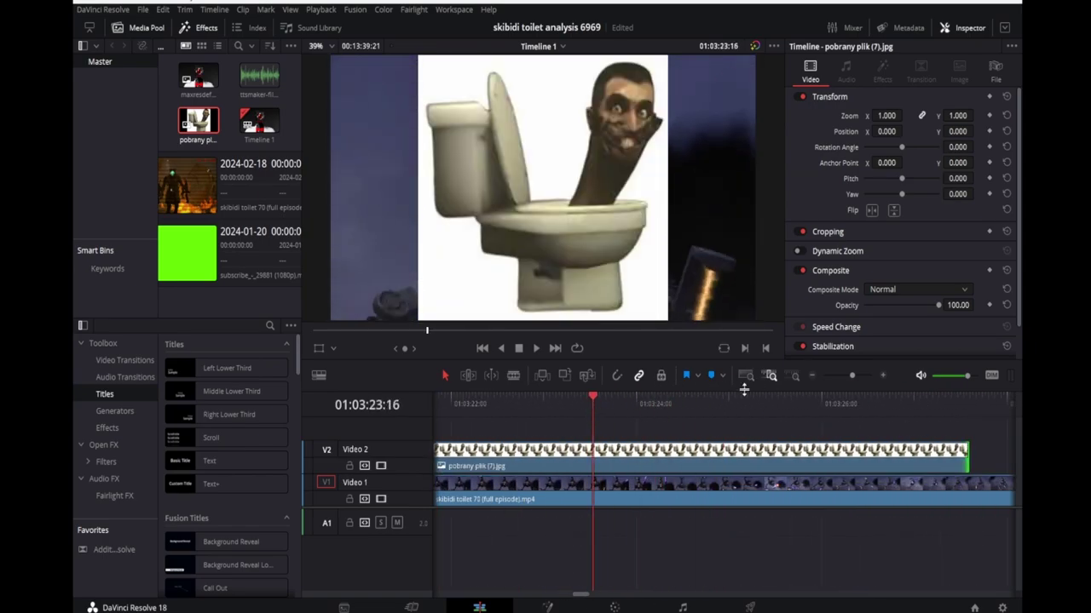
- Add a Text title on Video 3 above the toilet picture and replace its text with "NEW LEAK"
{"action": "left_click_drag", "start_coordinate": [209, 461], "coordinate": [494, 442]}
{"action": "left_click", "coordinate": [494, 442]}
{"action": "left_click", "coordinate": [915, 145]}
{"action": "key", "text": "BackSpace"}
{"action": "key", "text": "BackSpace"}
{"action": "key", "text": "BackSpace"}
{"action": "key", "text": "BackSpace"}
{"action": "key", "text": "BackSpace"}
{"action": "key", "text": "BackSpace"}
{"action": "key", "text": "BackSpace"}
{"action": "key", "text": "BackSpace"}
{"action": "key", "text": "BackSpace"}
{"action": "key", "text": "BackSpace"}
{"action": "key", "text": "BackSpace"}
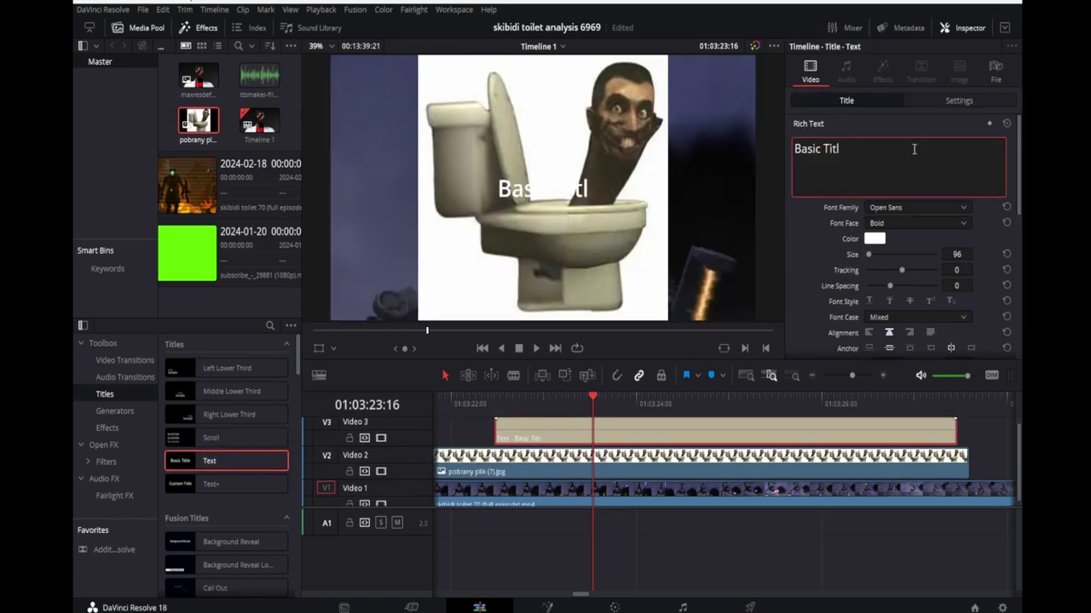
{"action": "type", "text": "NEW L"}
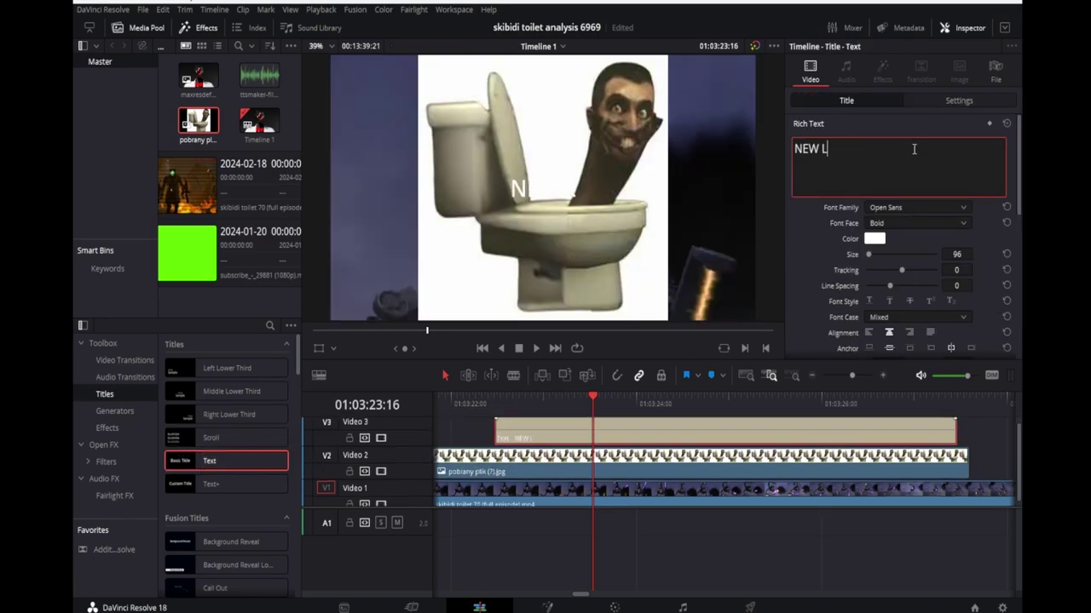
{"action": "type", "text": "EAK"}
- Style the NEW LEAK title in the Impact font at size 767, coloured red (#ff0000)
{"action": "left_click", "coordinate": [911, 207]}
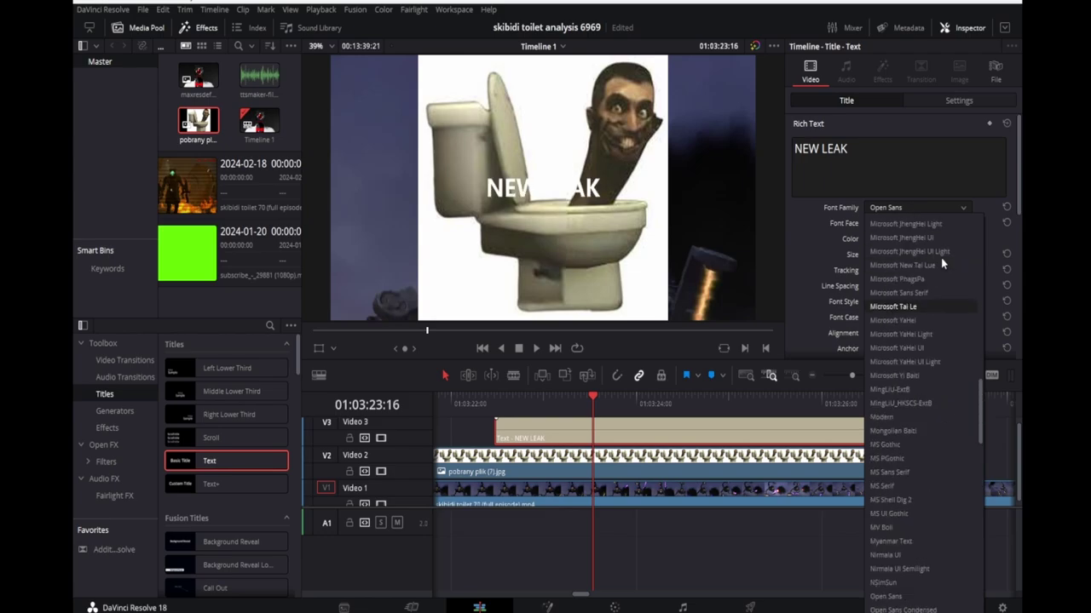
{"action": "scroll", "coordinate": [890, 305], "scroll_direction": "up", "scroll_amount": 10}
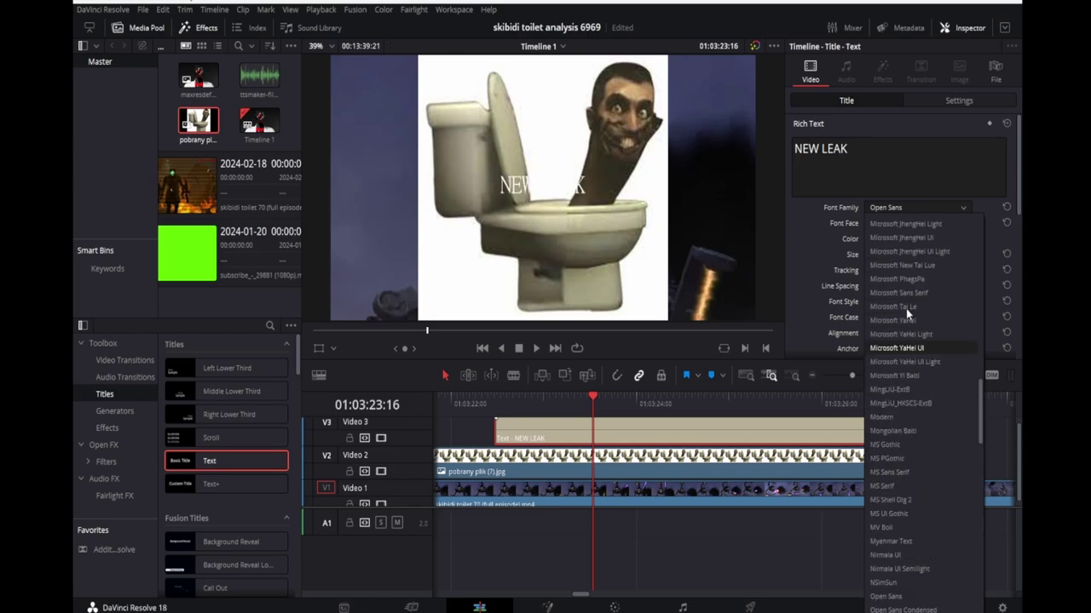
{"action": "left_click", "coordinate": [890, 305]}
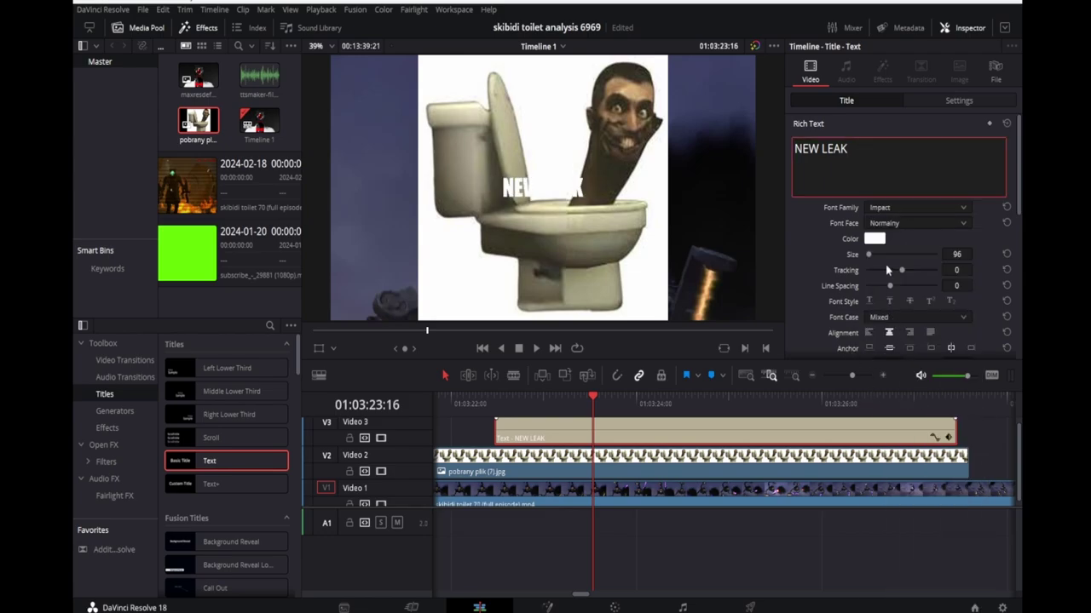
{"action": "mouse_move", "coordinate": [886, 255]}
{"action": "left_mouse_down"}
{"action": "mouse_move", "coordinate": [975, 259]}
{"action": "mouse_move", "coordinate": [863, 262]}
{"action": "mouse_move", "coordinate": [880, 270]}
{"action": "left_mouse_up"}
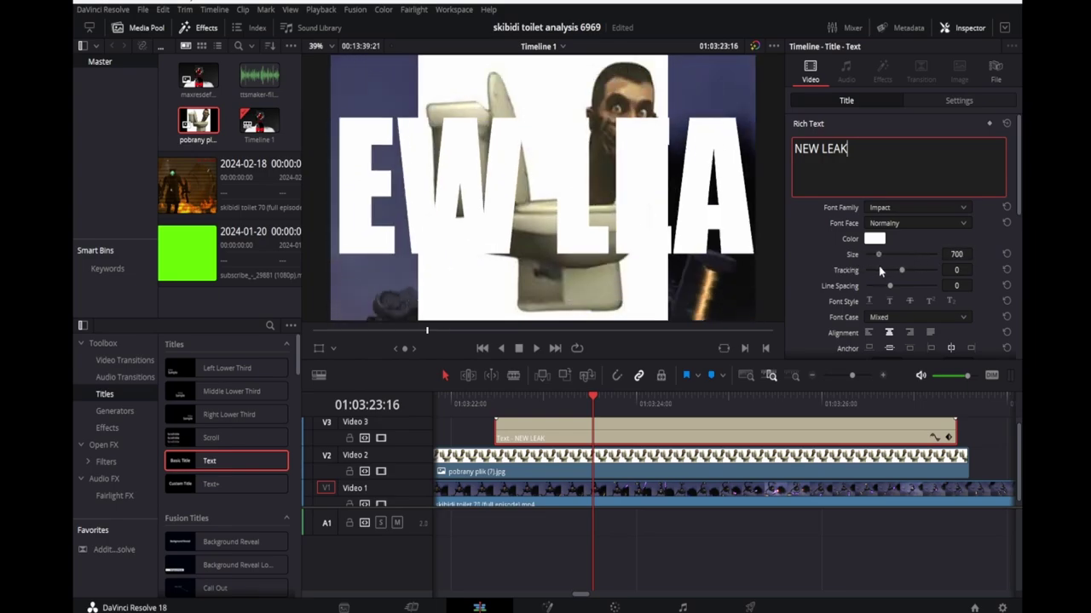
{"action": "left_click", "coordinate": [871, 243]}
{"action": "left_click_drag", "start_coordinate": [608, 238], "coordinate": [673, 182]}
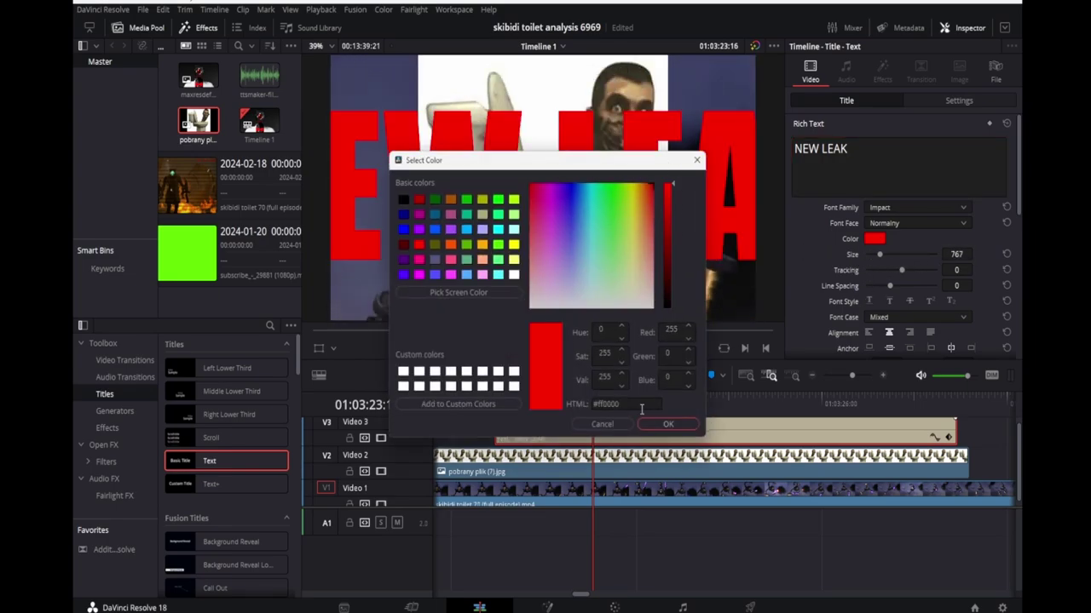
{"action": "left_click", "coordinate": [651, 424]}
- Play back the NEW LEAK title over the toilet picture, starting from 01:03:22:05
{"action": "left_click_drag", "start_coordinate": [586, 410], "coordinate": [466, 426]}
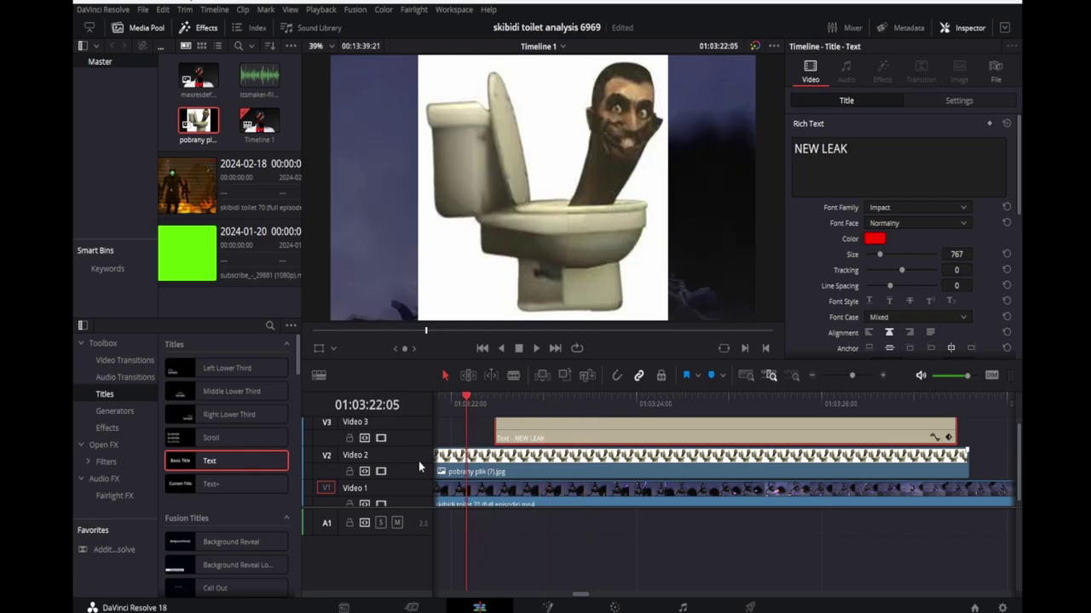
{"action": "left_click", "coordinate": [533, 348]}
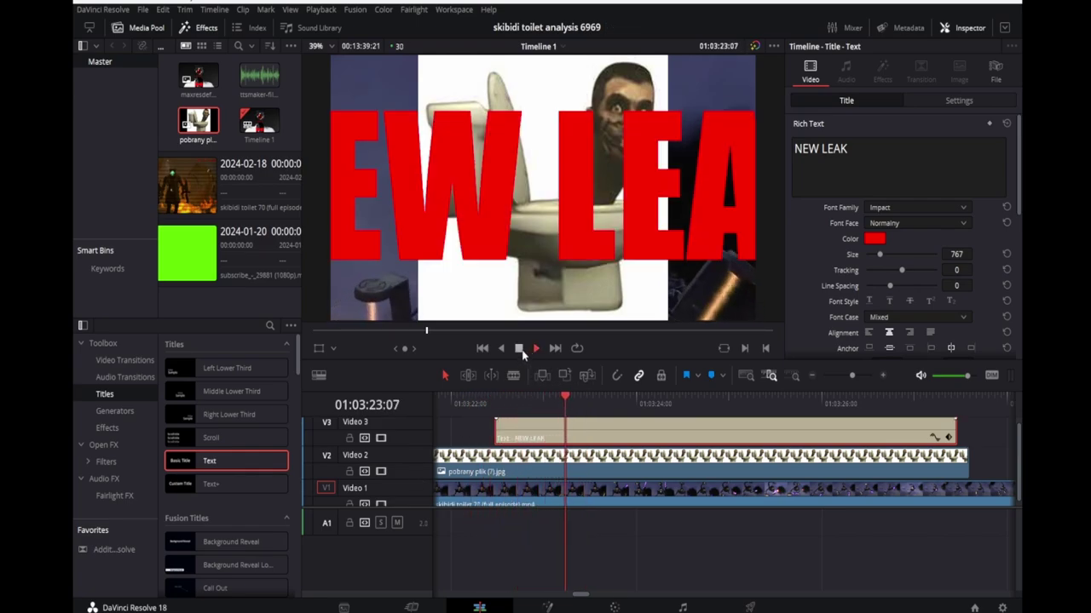
{"action": "left_click", "coordinate": [521, 351]}
- Move the playhead to 01:02:44:26 and import the EPISODE 71 LEAK analysis video into the project through the Cut page
{"action": "left_click_drag", "start_coordinate": [579, 409], "coordinate": [456, 598]}
{"action": "left_click", "coordinate": [412, 606]}
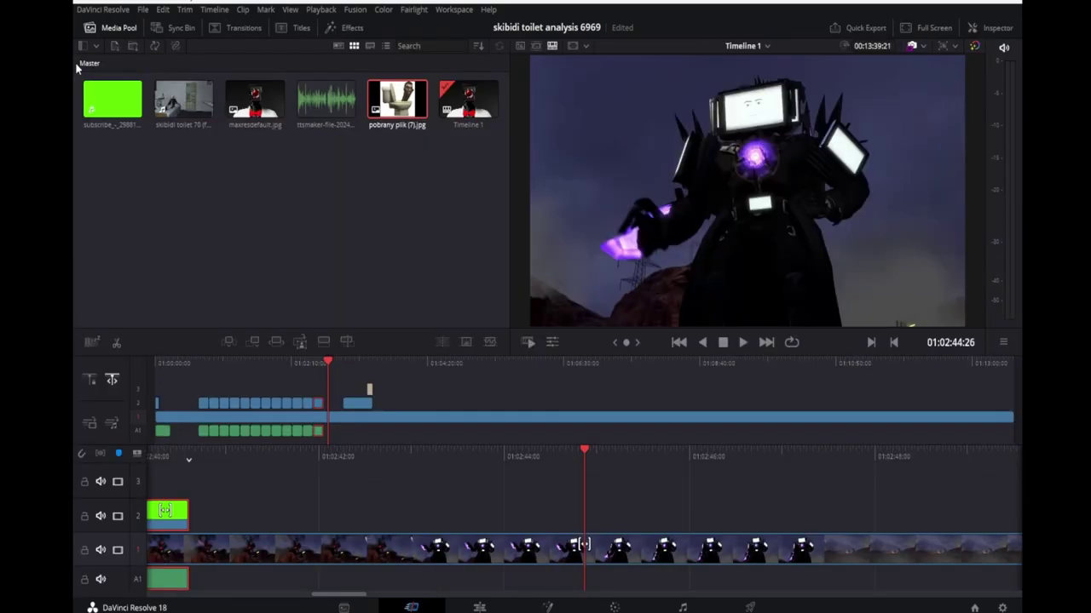
{"action": "left_click", "coordinate": [121, 45]}
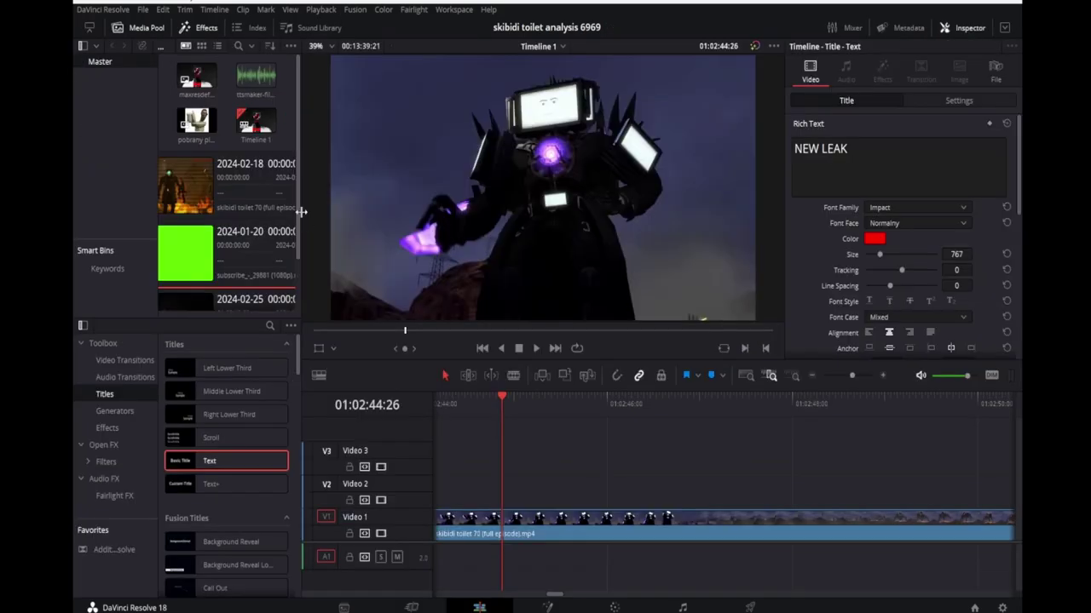
- Place the EPISODE 71 LEAK video on Video 4 at about 01:02:45:18 and play its opening
{"action": "scroll", "coordinate": [239, 265], "scroll_direction": "down", "scroll_amount": 2}
{"action": "left_click_drag", "start_coordinate": [238, 265], "coordinate": [600, 435]}
{"action": "left_click_drag", "start_coordinate": [502, 401], "coordinate": [631, 404]}
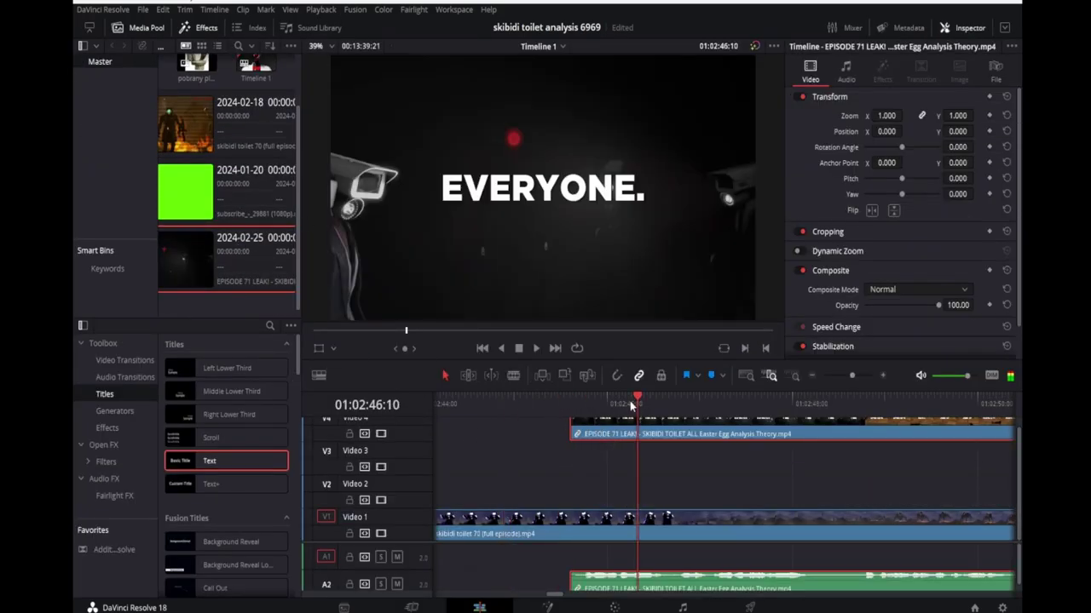
{"action": "left_click", "coordinate": [536, 348]}
{"action": "key", "text": "space"}
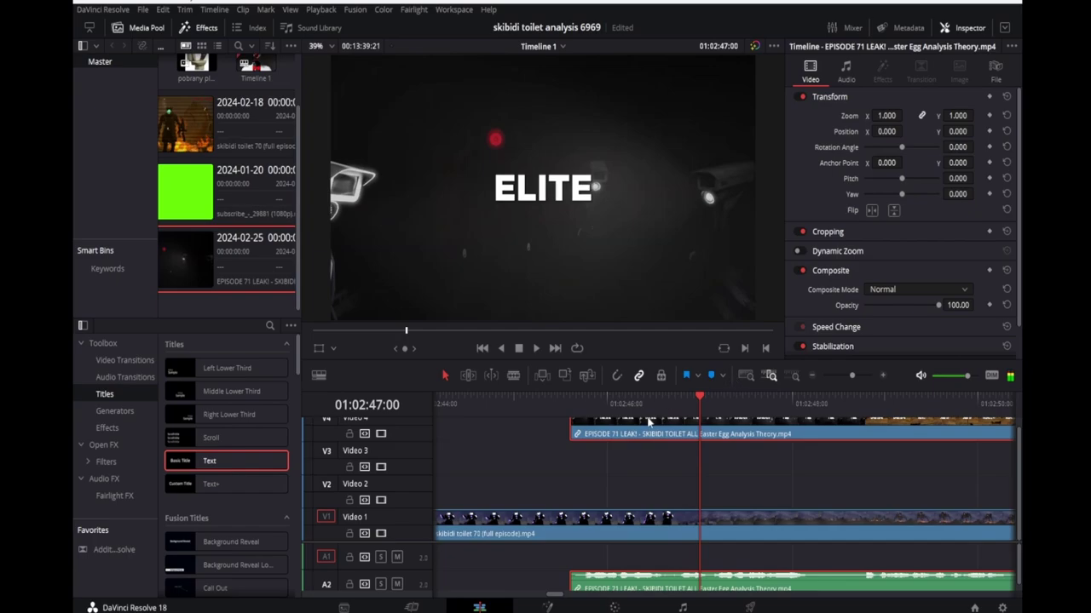
- Try splitting the EPISODE 71 LEAK clip at 01:02:48:01, cutting its opening and moving the rest to Video 2 after the subscribe clips
{"action": "left_click_drag", "start_coordinate": [700, 409], "coordinate": [795, 405]}
{"action": "key", "text": "ctrl+b"}
{"action": "right_click", "coordinate": [754, 433]}
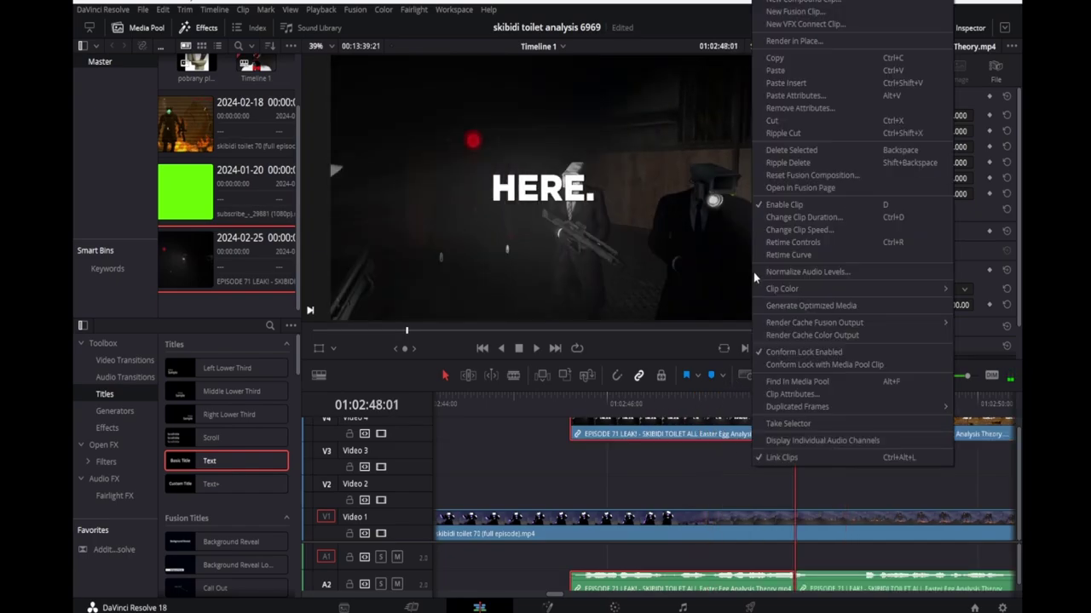
{"action": "left_click", "coordinate": [774, 120]}
{"action": "left_click_drag", "start_coordinate": [842, 421], "coordinate": [440, 482]}
{"action": "left_click_drag", "start_coordinate": [443, 404], "coordinate": [852, 426]}
{"action": "key", "text": "space"}
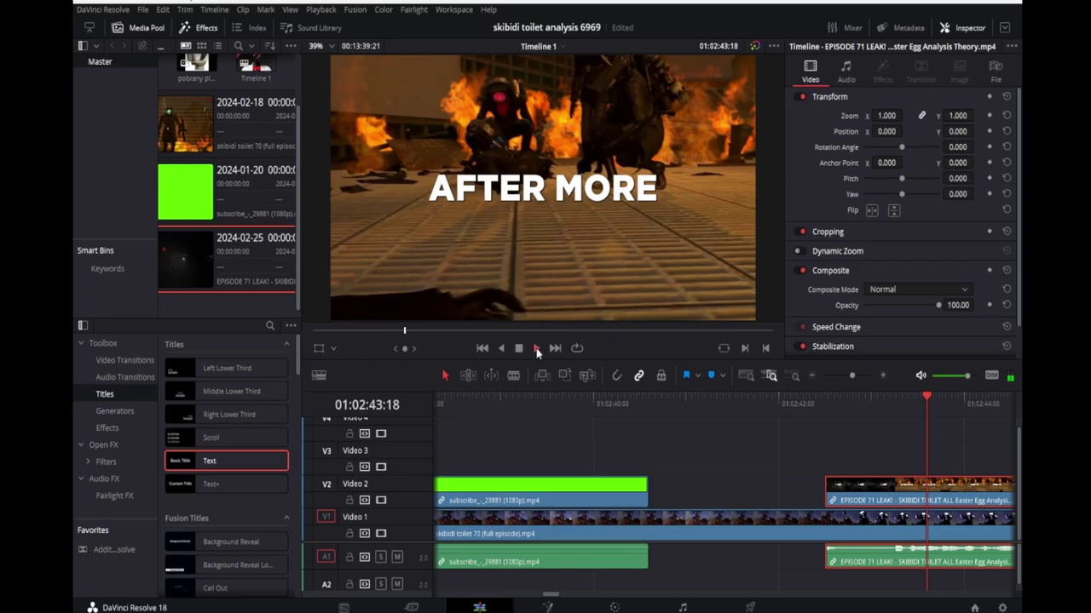
- Show the full timeline, stop playback and undo the split, cut and move of the EPISODE 71 LEAK clip
{"action": "left_click", "coordinate": [745, 375]}
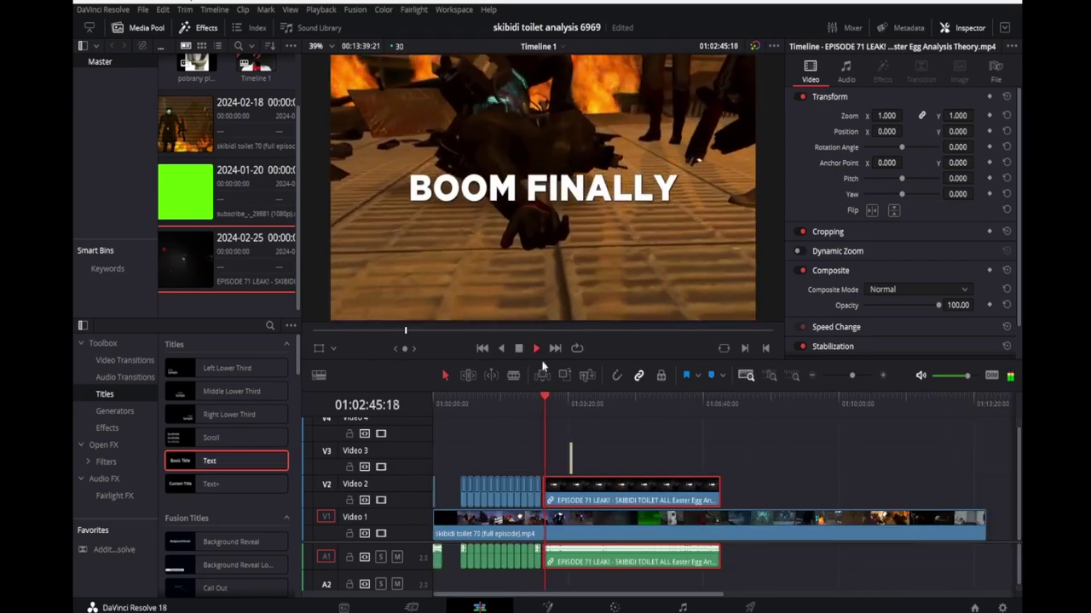
{"action": "left_click", "coordinate": [522, 349]}
{"action": "key", "text": "ctrl+z"}
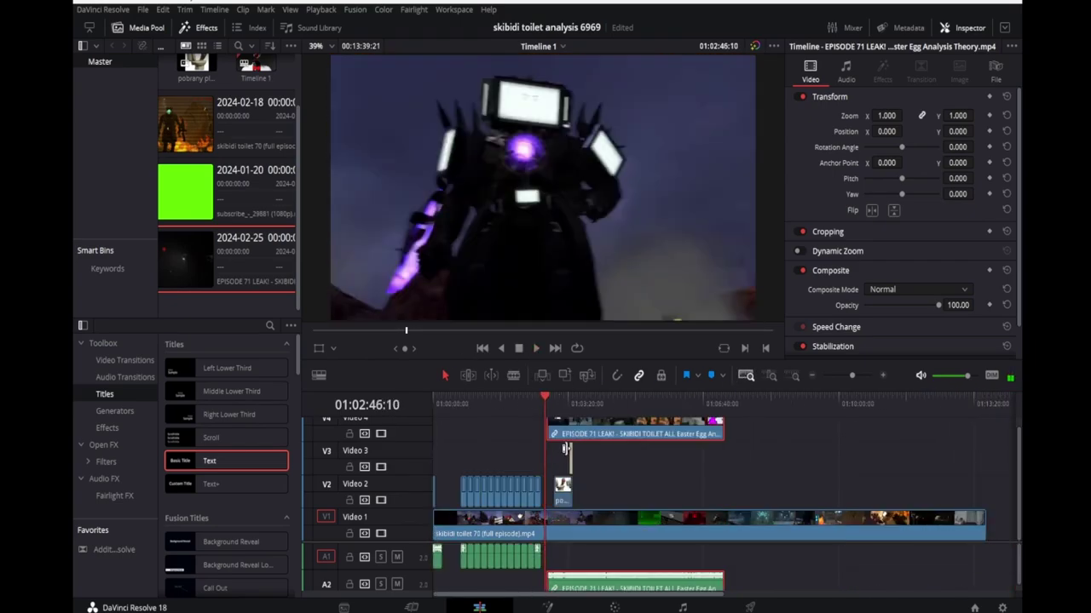
- Move the EPISODE 71 LEAK clip to Video 2 directly after the toilet picture and set the playhead to 01:09:34:11
{"action": "left_click_drag", "start_coordinate": [564, 433], "coordinate": [591, 481]}
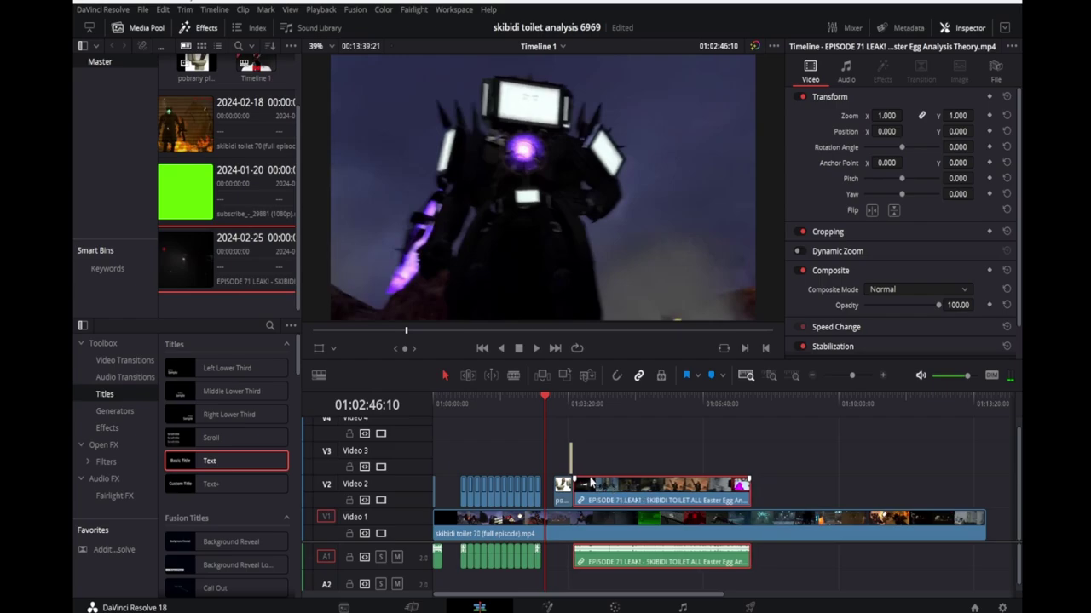
{"action": "left_click_drag", "start_coordinate": [545, 409], "coordinate": [820, 434]}
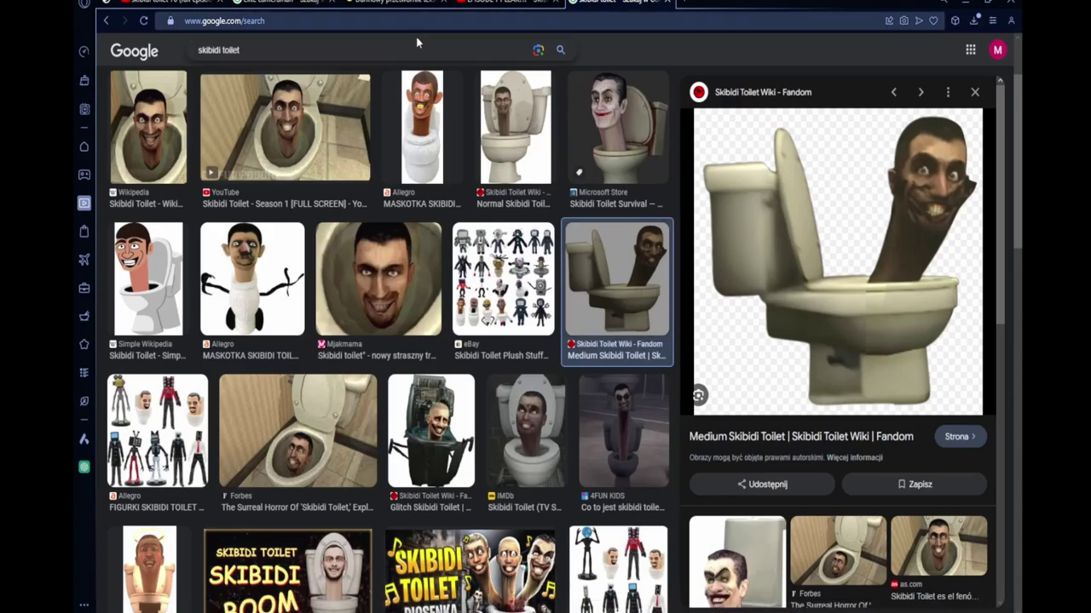
- Switch to the web browser and delete the "skibidi toilet" query from the Google search
{"action": "left_click", "coordinate": [420, 51]}
{"action": "key", "text": "BackSpace"}
{"action": "key", "text": "BackSpace"}
{"action": "key", "text": "BackSpace"}
{"action": "key", "text": "BackSpace"}
{"action": "key", "text": "BackSpace"}
{"action": "key", "text": "BackSpace"}
{"action": "key", "text": "BackSpace"}
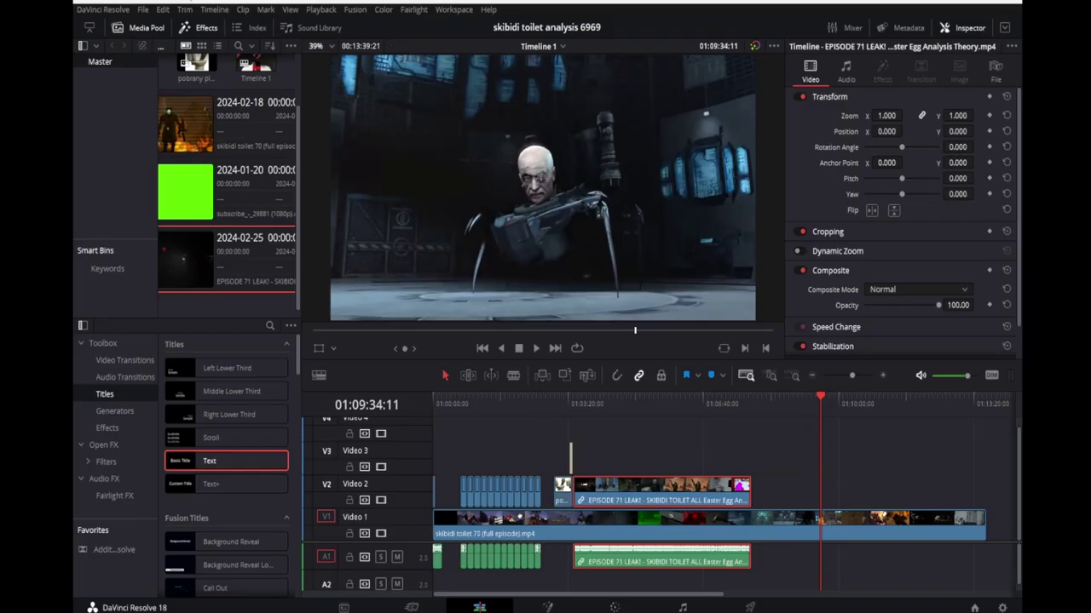
- In DaVinci Resolve, import Half life 2 Triage at Dawn (Extended).mp4 and place it on Video 3 from the end of the EPISODE 71 clip
{"action": "left_click", "coordinate": [411, 607]}
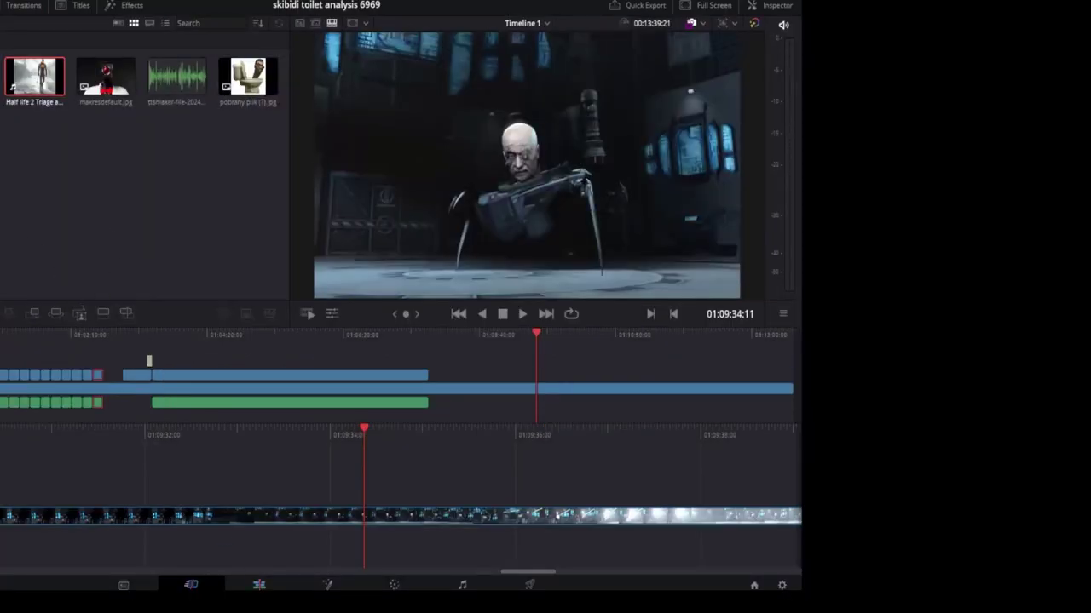
{"action": "key", "text": "shift+4"}
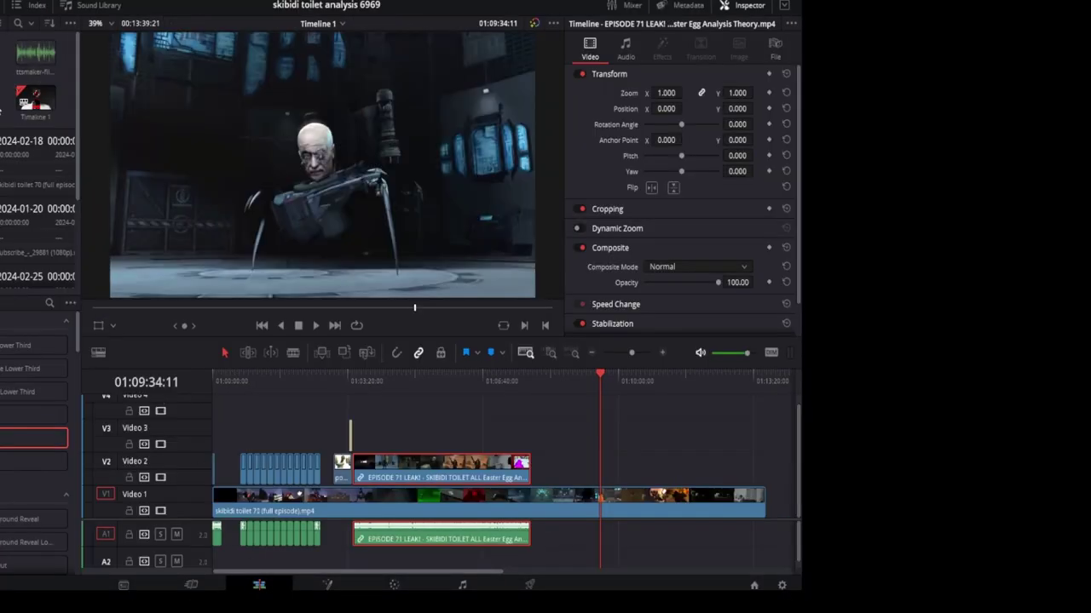
{"action": "scroll", "coordinate": [13, 202], "scroll_direction": "down", "scroll_amount": 3}
{"action": "left_click_drag", "start_coordinate": [17, 241], "coordinate": [547, 436]}
- Unlink the Half life 2 clip, delete its video part and move its audio to A1 directly after the EPISODE 71 audio
{"action": "right_click", "coordinate": [563, 444]}
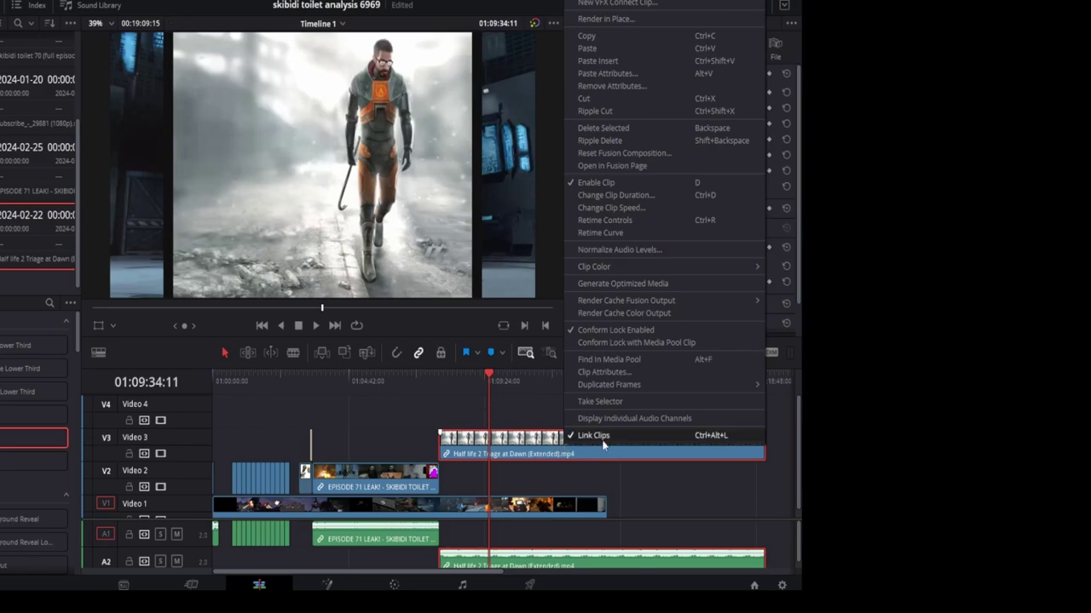
{"action": "left_click", "coordinate": [602, 442]}
{"action": "right_click", "coordinate": [576, 453]}
{"action": "left_click", "coordinate": [594, 159]}
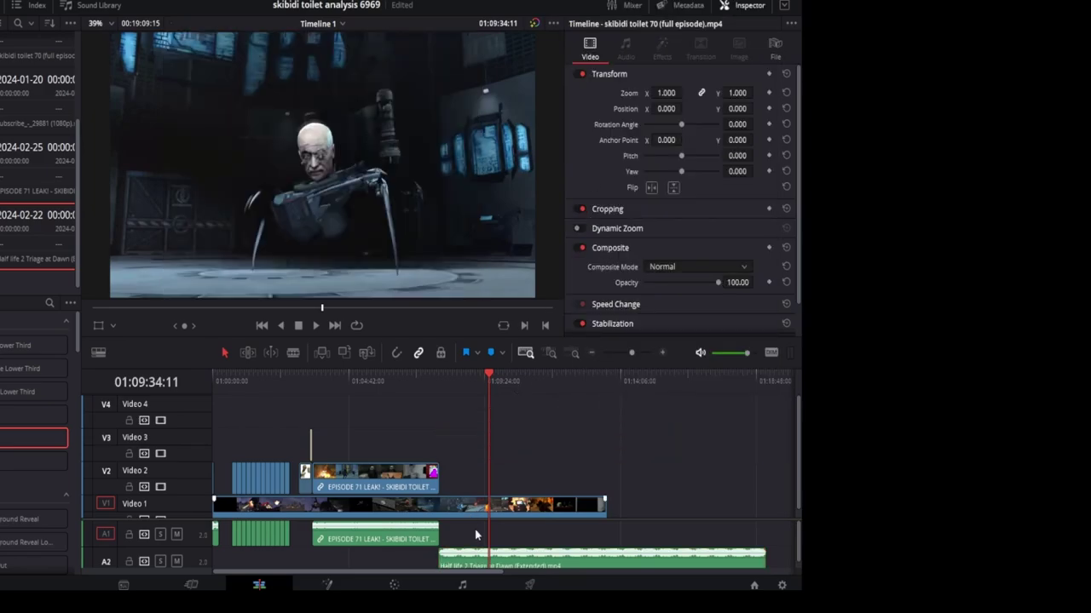
{"action": "left_click_drag", "start_coordinate": [562, 563], "coordinate": [562, 540]}
{"action": "left_click_drag", "start_coordinate": [539, 449], "coordinate": [540, 444]}
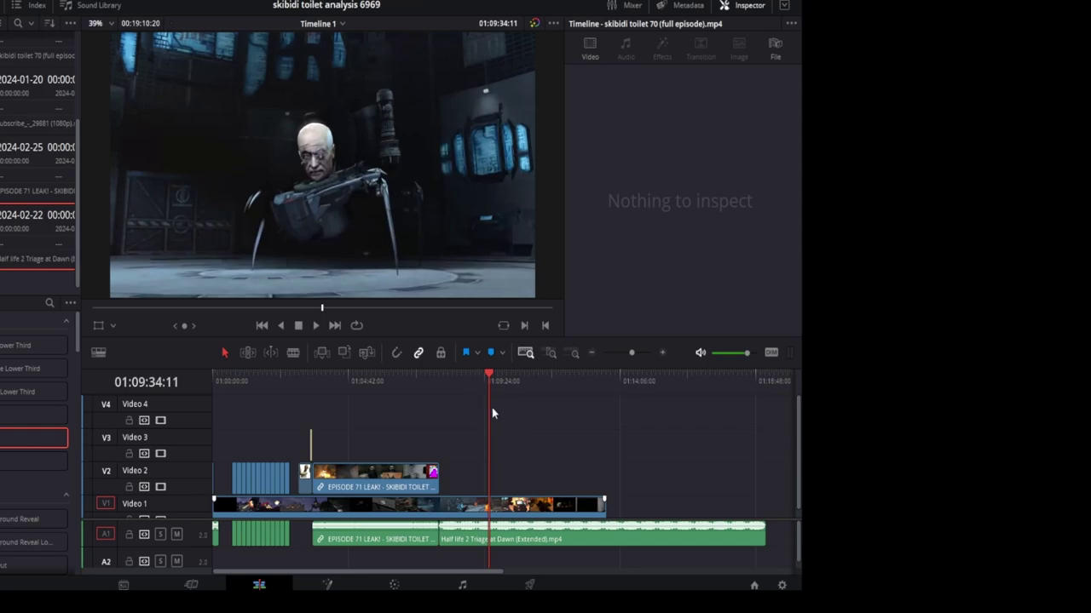
- Split out a short segment of the skibidi toilet 70 clip ending at 01:11:43:00 and copy it
{"action": "left_click", "coordinate": [540, 423]}
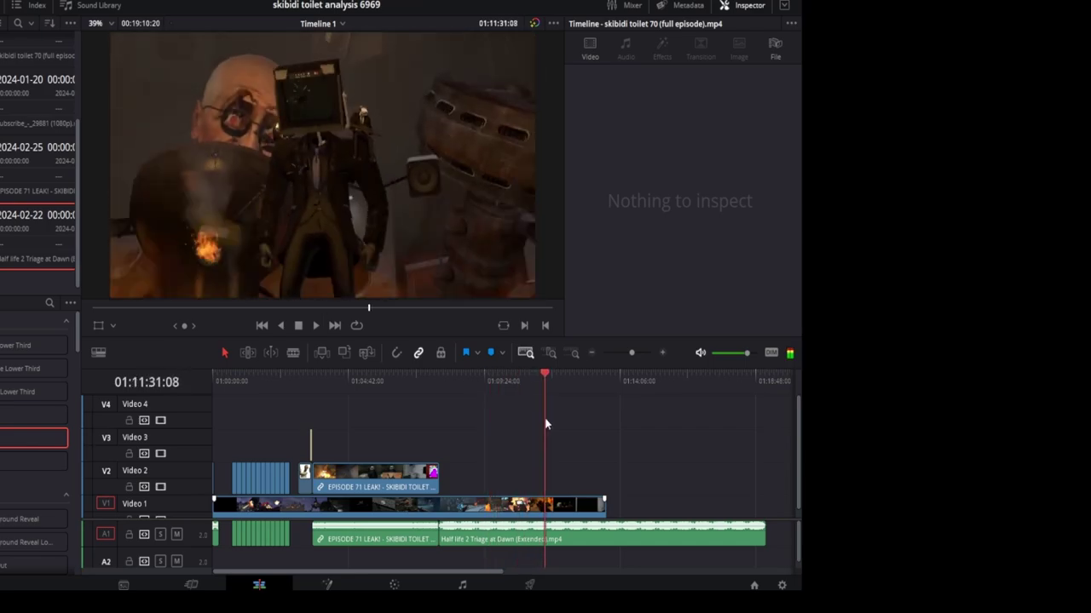
{"action": "key", "text": "ctrl+b"}
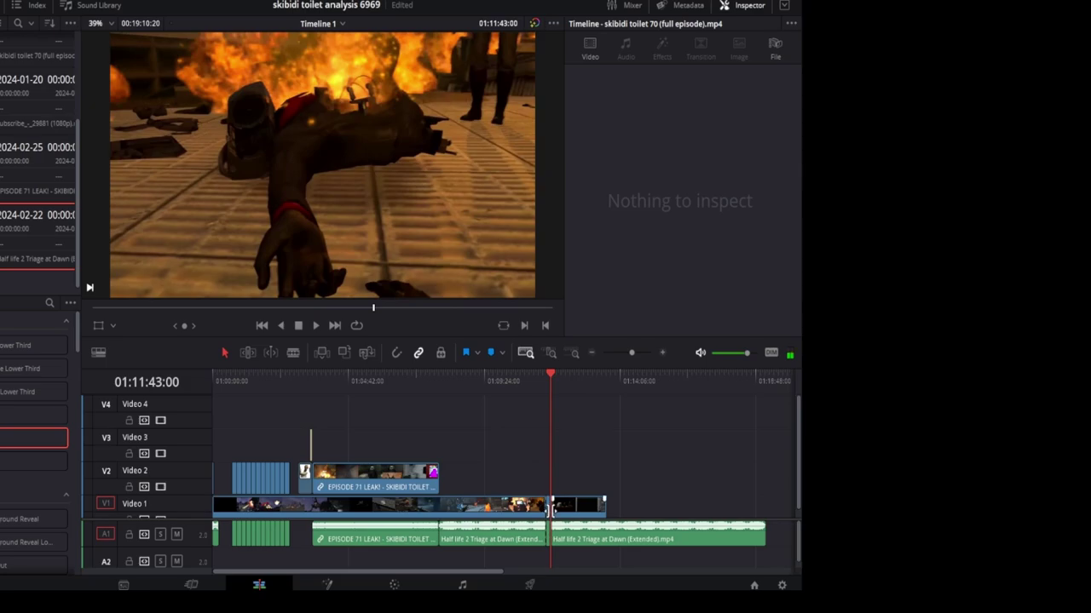
{"action": "left_click", "coordinate": [550, 509]}
{"action": "right_click", "coordinate": [550, 514]}
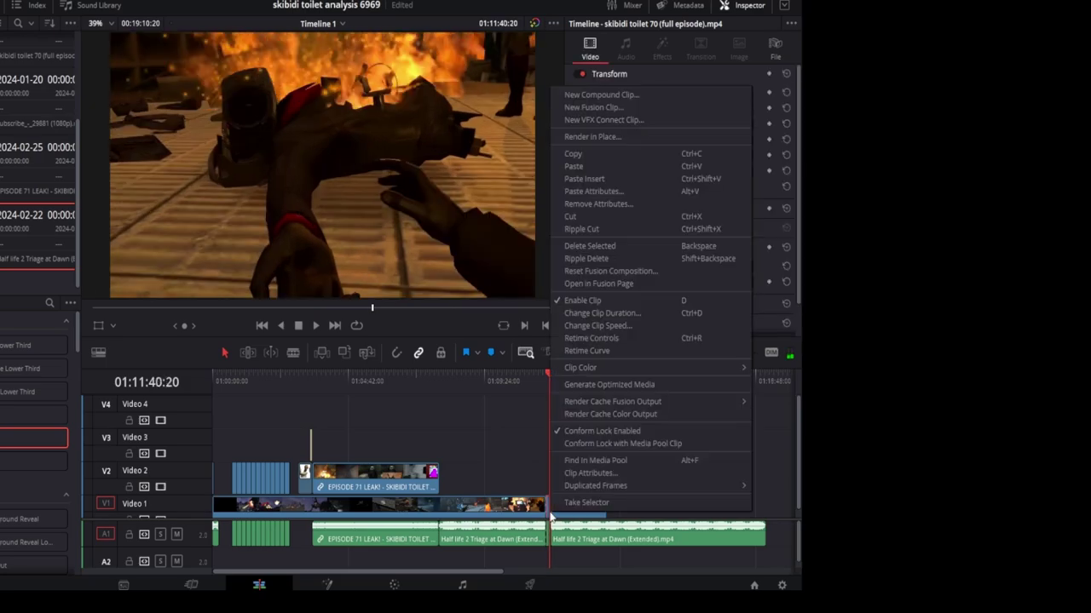
{"action": "left_click", "coordinate": [578, 154]}
- Paste the copied segment, move it to the end of the skibidi toilet 70 footage on Video 1 and set the playhead at its end
{"action": "mouse_move", "coordinate": [542, 426]}
{"action": "left_mouse_down"}
{"action": "mouse_move", "coordinate": [635, 440]}
{"action": "mouse_move", "coordinate": [580, 430]}
{"action": "left_mouse_up"}
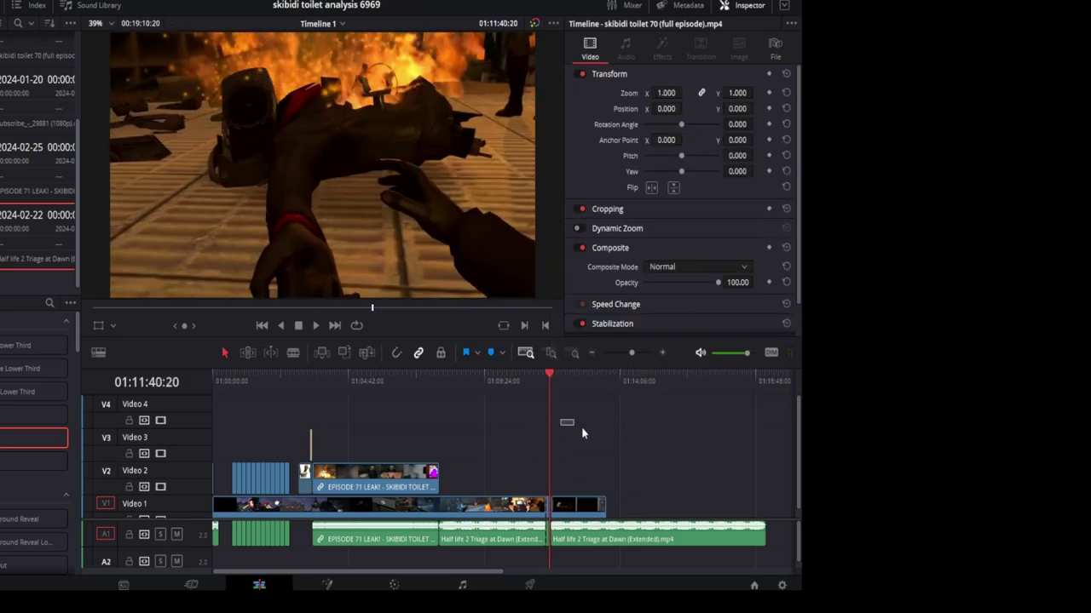
{"action": "mouse_move", "coordinate": [555, 376]}
{"action": "left_mouse_down"}
{"action": "mouse_move", "coordinate": [733, 457]}
{"action": "mouse_move", "coordinate": [781, 458]}
{"action": "left_mouse_up"}
{"action": "key", "text": "ctrl+v"}
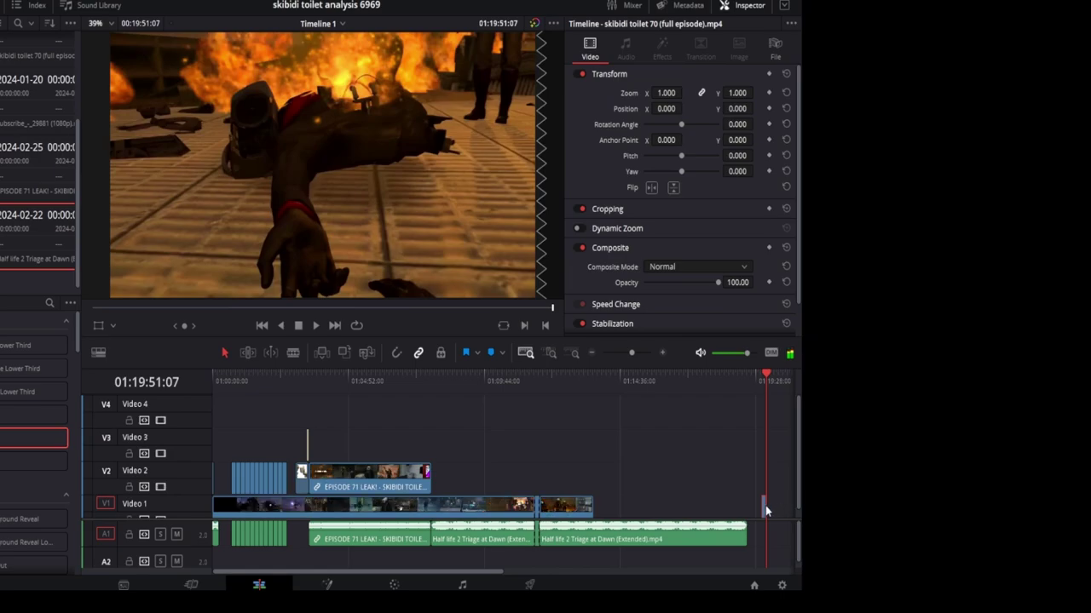
{"action": "left_click_drag", "start_coordinate": [765, 505], "coordinate": [601, 515]}
{"action": "left_click_drag", "start_coordinate": [598, 516], "coordinate": [600, 517]}
{"action": "left_click_drag", "start_coordinate": [613, 384], "coordinate": [614, 395]}
- Paste the copied segment repeatedly on Video 1 until the copies nearly reach the music's end, and move the playhead to 01:15:43:18
{"action": "key", "text": "ctrl+v"}
{"action": "key", "text": "ctrl+v"}
{"action": "key", "text": "ctrl+v"}
{"action": "key", "text": "ctrl+v"}
{"action": "key", "text": "ctrl+v"}
{"action": "key", "text": "ctrl+v"}
{"action": "key", "text": "ctrl+v"}
{"action": "key", "text": "ctrl+v"}
{"action": "key", "text": "ctrl+v"}
{"action": "key", "text": "ctrl+v"}
{"action": "key", "text": "ctrl+v"}
{"action": "key", "text": "ctrl+v"}
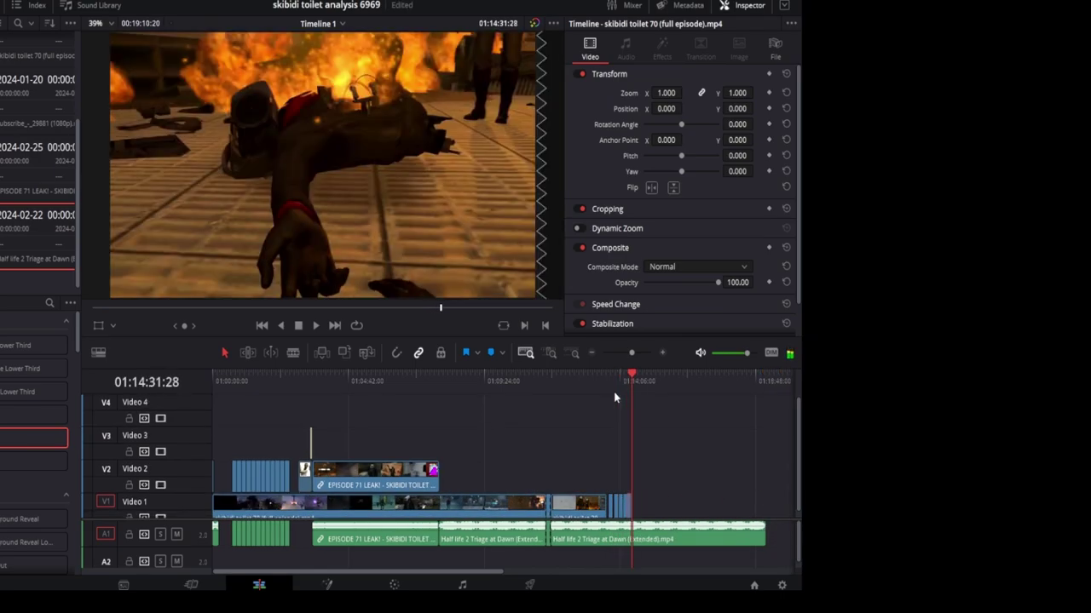
{"action": "key", "text": "ctrl+v"}
{"action": "key", "text": "ctrl+v"}
{"action": "key", "text": "ctrl+v"}
{"action": "key", "text": "ctrl+v"}
{"action": "key", "text": "ctrl+v"}
{"action": "key", "text": "ctrl+v"}
{"action": "key", "text": "ctrl+v"}
{"action": "key", "text": "ctrl+v"}
{"action": "key", "text": "ctrl+v"}
{"action": "key", "text": "ctrl+v"}
{"action": "key", "text": "ctrl+v"}
{"action": "key", "text": "ctrl+v"}
{"action": "key", "text": "ctrl+v"}
{"action": "key", "text": "ctrl+v"}
{"action": "key", "text": "ctrl+v"}
{"action": "key", "text": "ctrl+v"}
{"action": "key", "text": "ctrl+v"}
{"action": "key", "text": "ctrl+v"}
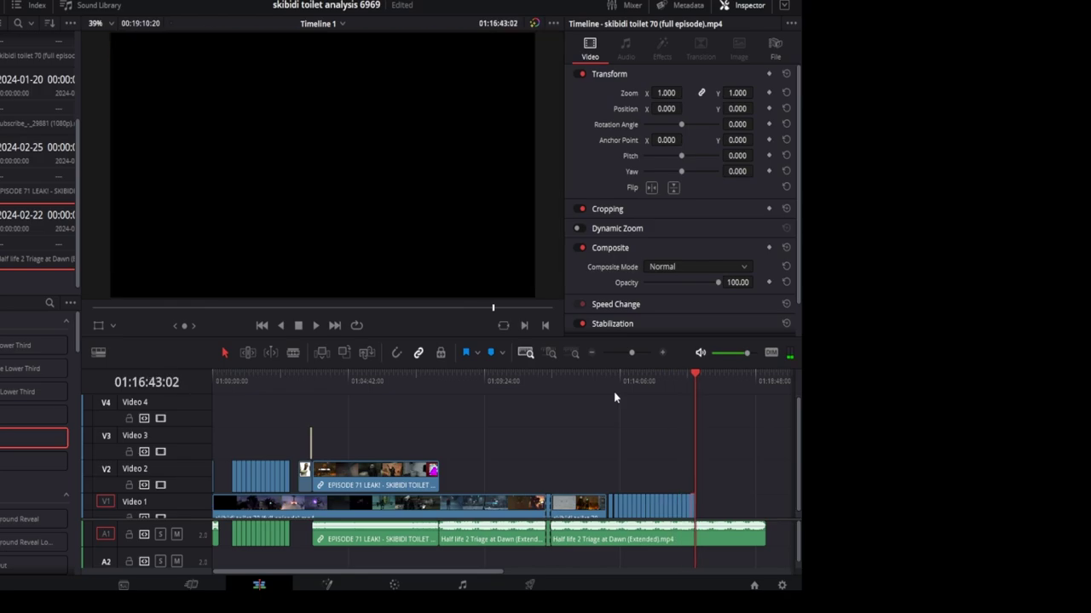
{"action": "left_click_drag", "start_coordinate": [682, 380], "coordinate": [667, 380]}
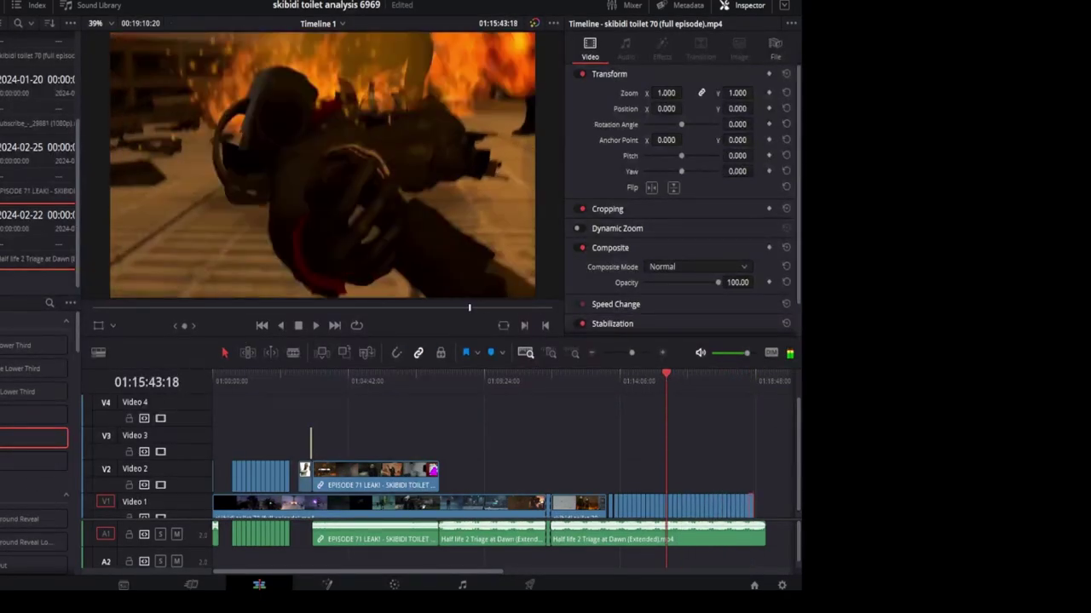
- Add a Text title on Video 2 near 01:13:10, extend it to about 01:17:35:10 and raise one looped segment to Video 2 at its end
{"action": "left_click_drag", "start_coordinate": [34, 438], "coordinate": [586, 480]}
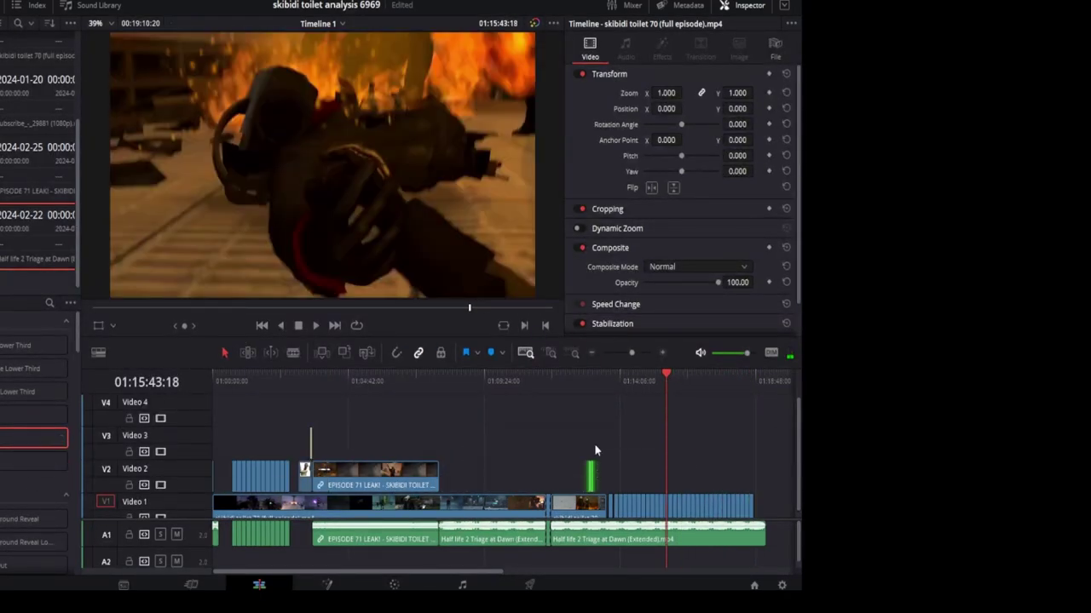
{"action": "left_click_drag", "start_coordinate": [589, 380], "coordinate": [594, 380]}
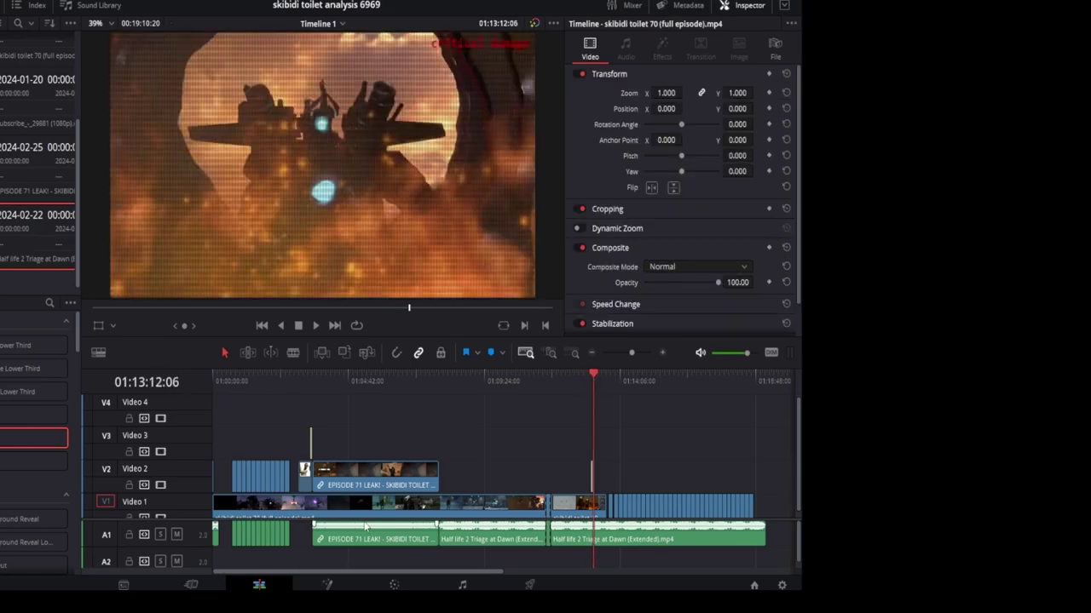
{"action": "left_click", "coordinate": [190, 585]}
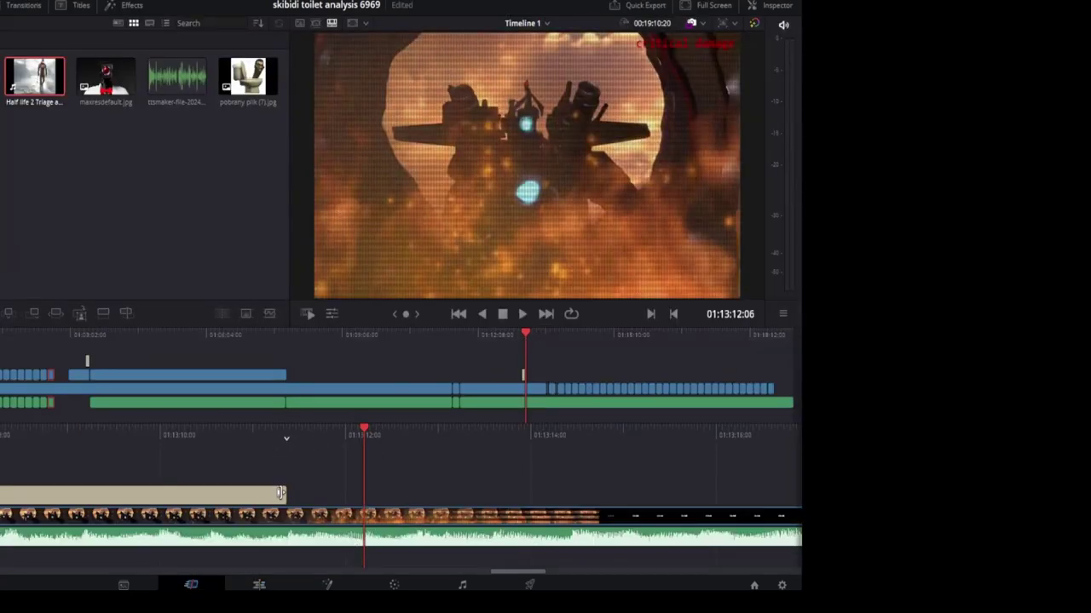
{"action": "left_click_drag", "start_coordinate": [281, 494], "coordinate": [799, 495]}
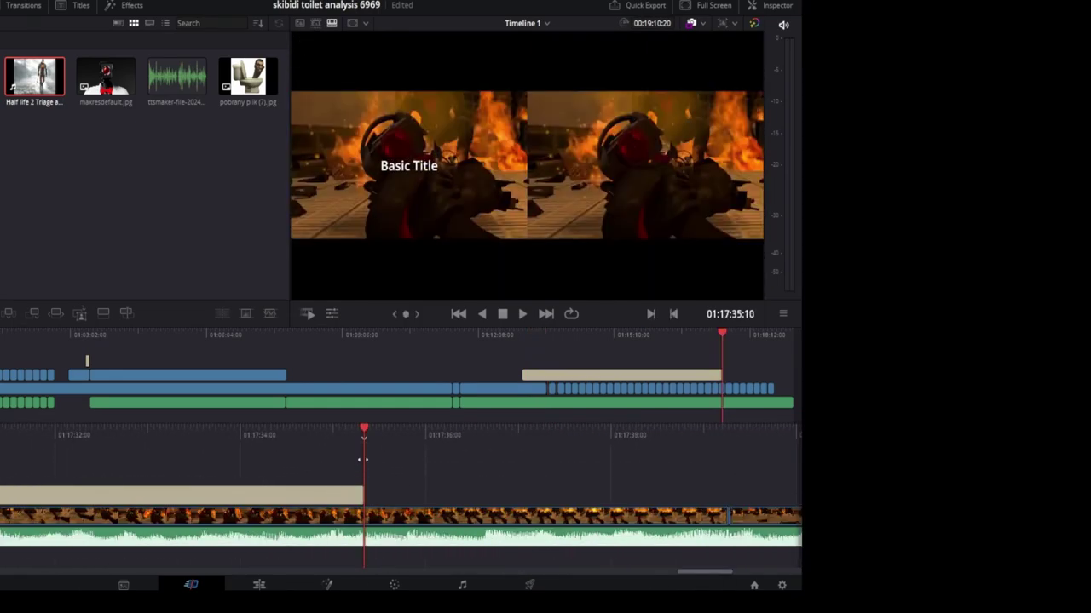
{"action": "left_click_drag", "start_coordinate": [363, 459], "coordinate": [296, 465]}
{"action": "left_click_drag", "start_coordinate": [332, 516], "coordinate": [332, 504]}
- Replace the new title's default text with "saddddddddd so" and "subscribe" on a second line
{"action": "left_click", "coordinate": [606, 334]}
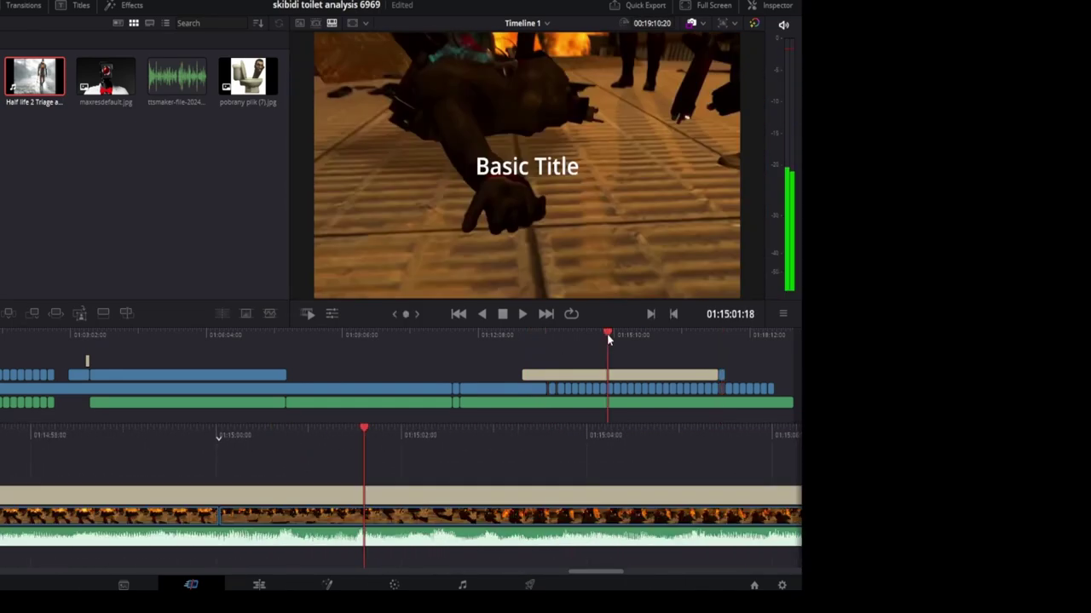
{"action": "left_click", "coordinate": [754, 17]}
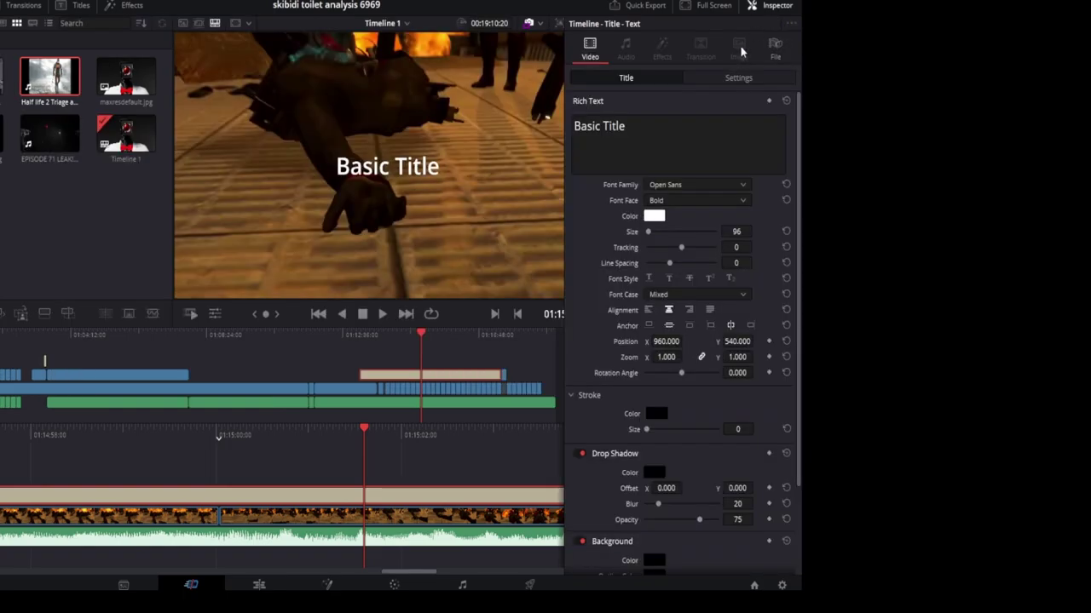
{"action": "left_click", "coordinate": [702, 121]}
{"action": "key", "text": "BackSpace"}
{"action": "key", "text": "BackSpace"}
{"action": "key", "text": "BackSpace"}
{"action": "key", "text": "BackSpace"}
{"action": "key", "text": "BackSpace"}
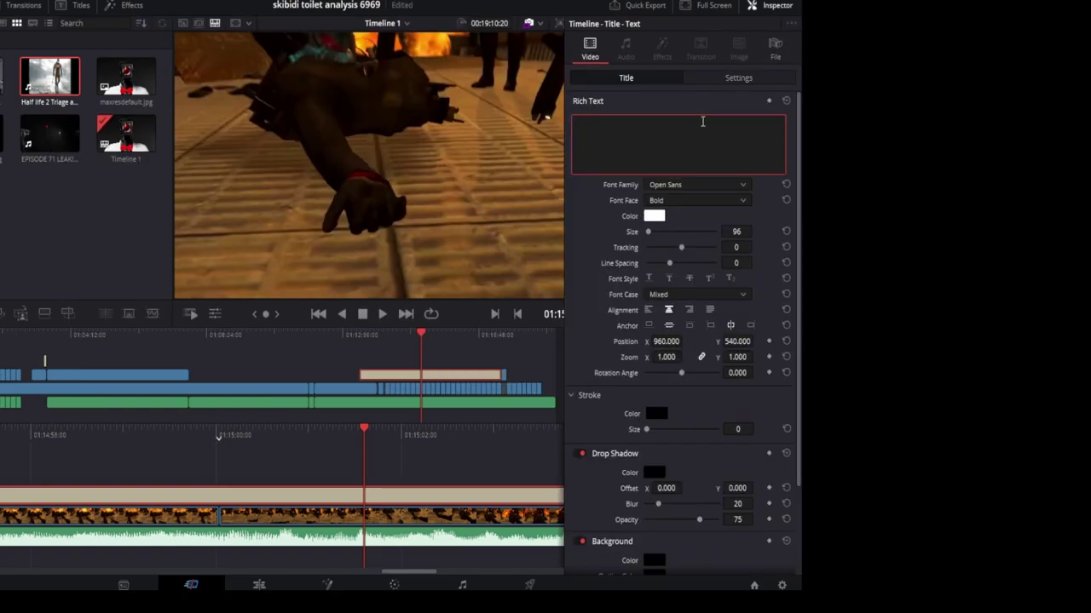
{"action": "type", "text": "saddddddddd"}
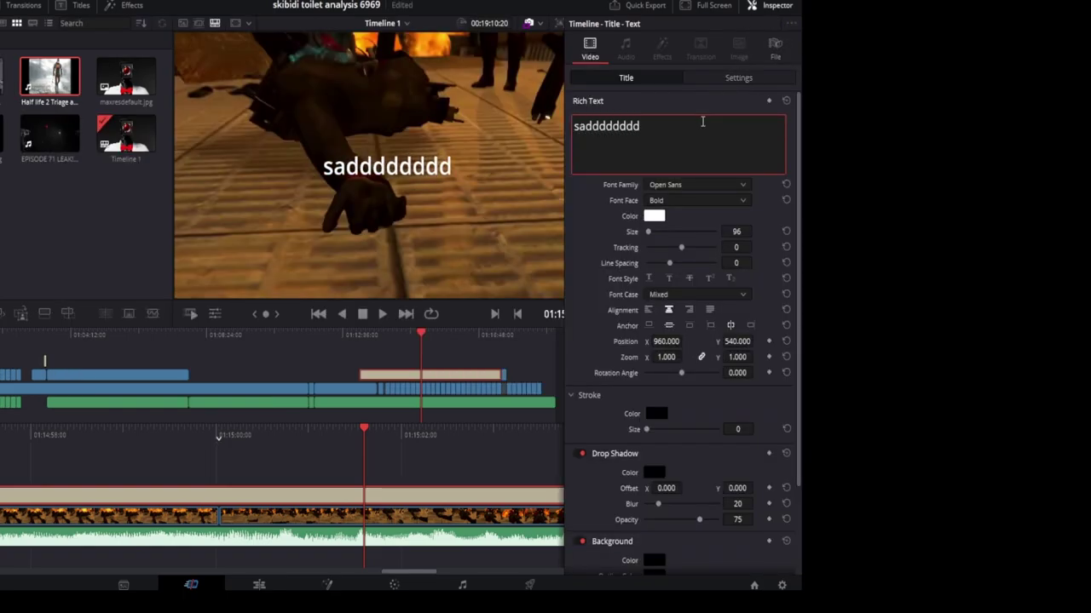
{"action": "type", "text": " so"}
{"action": "key", "text": "Return"}
{"action": "type", "text": "subscribe"}
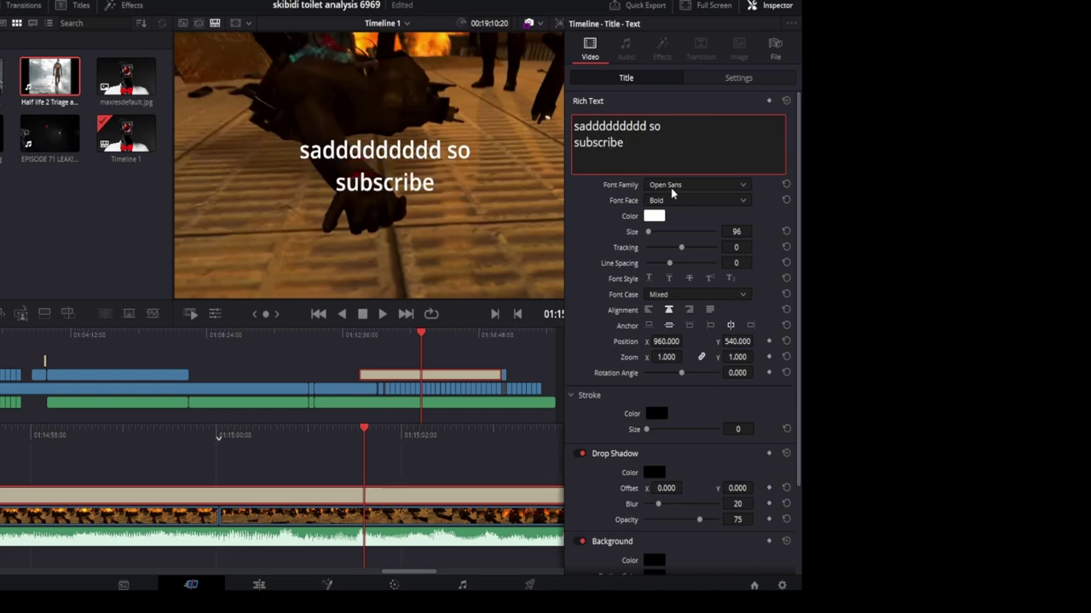
- Append "plsss i need money" to the second line of the title text
{"action": "type", "text": " plsdsss"}
{"action": "key", "text": "BackSpace"}
{"action": "key", "text": "BackSpace"}
{"action": "key", "text": "BackSpace"}
{"action": "key", "text": "BackSpace"}
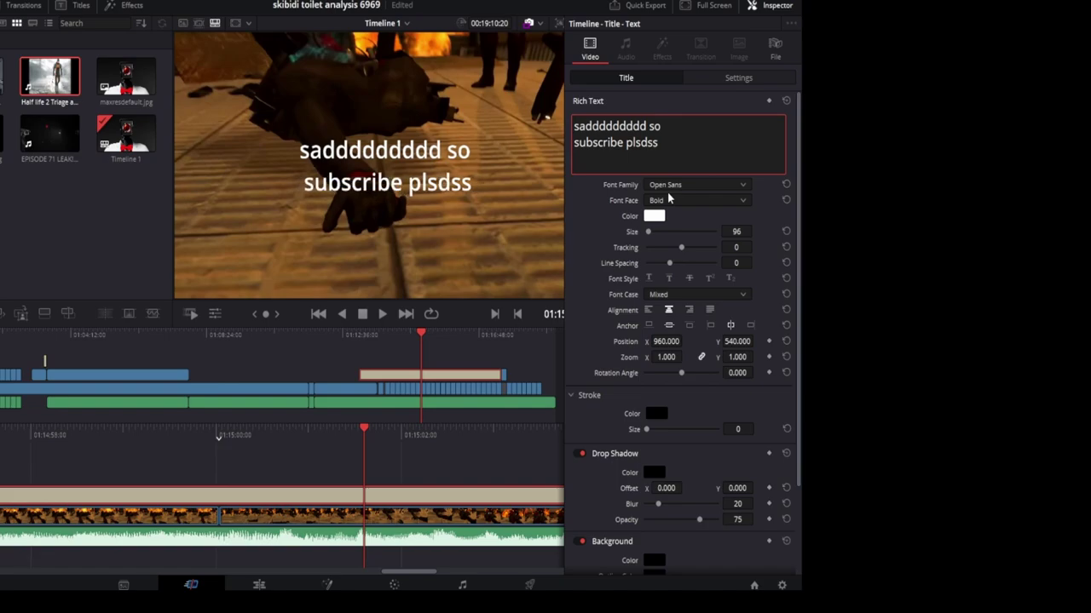
{"action": "type", "text": "ss i "}
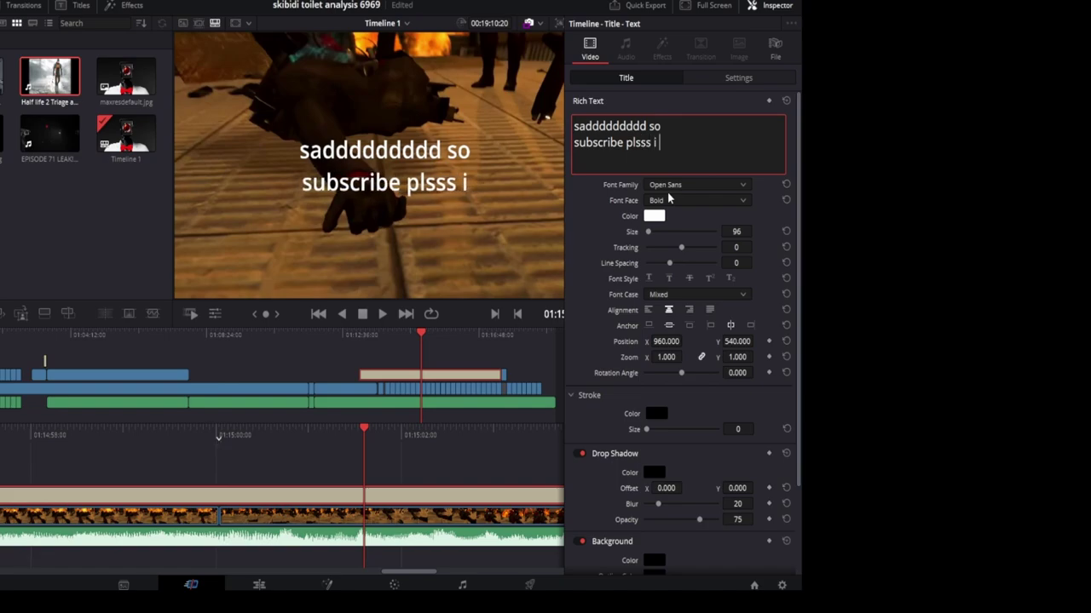
{"action": "type", "text": "nees"}
{"action": "key", "text": "BackSpace"}
{"action": "type", "text": "d "}
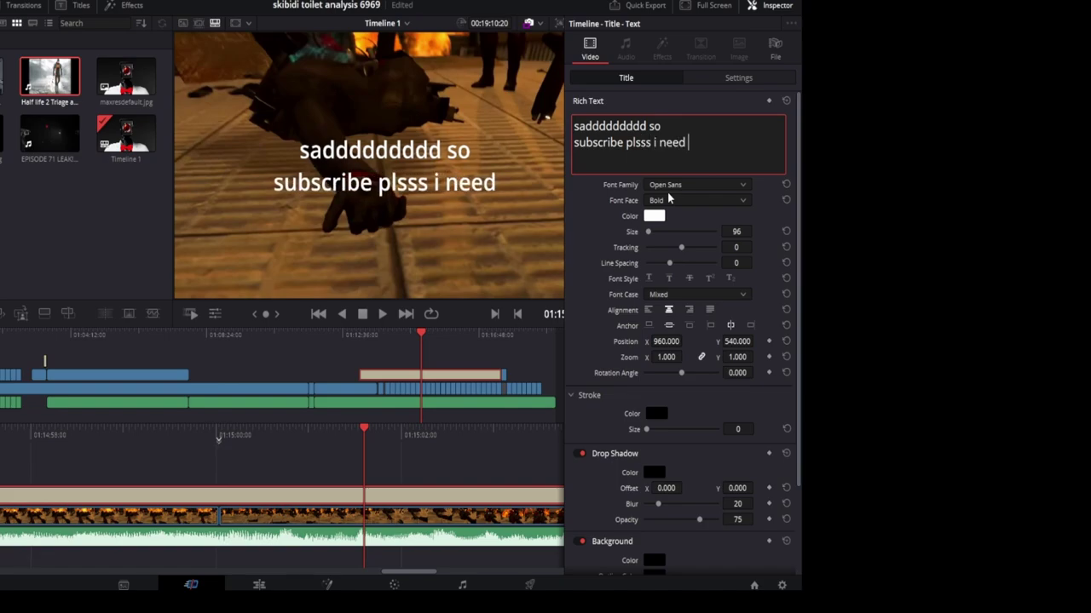
{"action": "type", "text": "money"}
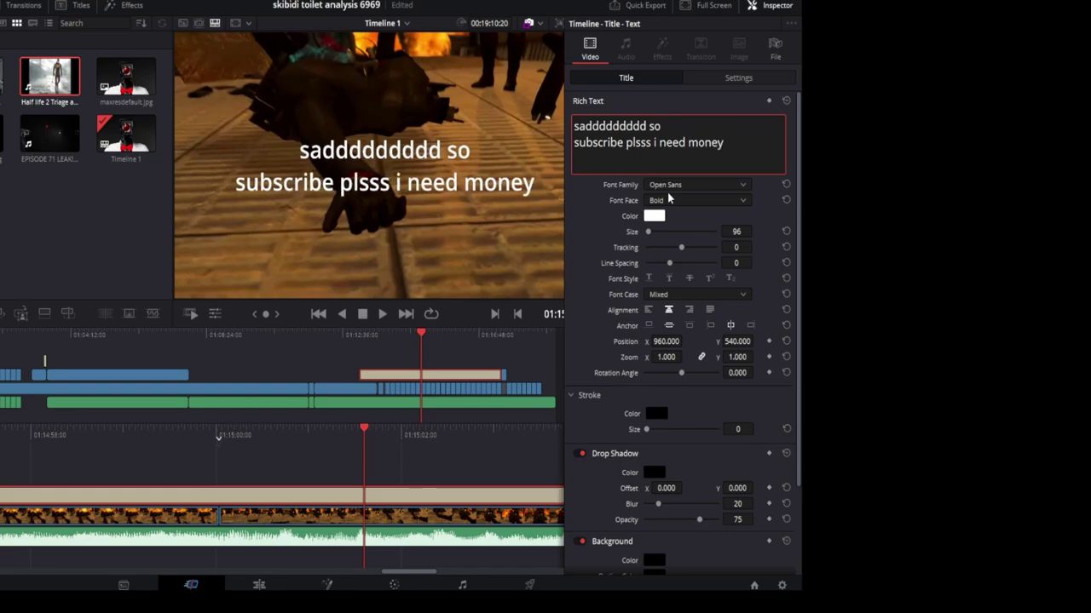
- Colour the subscribe title's text red and return the playhead to the start of the timeline
{"action": "left_click", "coordinate": [653, 217]}
{"action": "left_click_drag", "start_coordinate": [394, 192], "coordinate": [445, 159]}
{"action": "left_click", "coordinate": [423, 401]}
{"action": "left_click", "coordinate": [755, 5]}
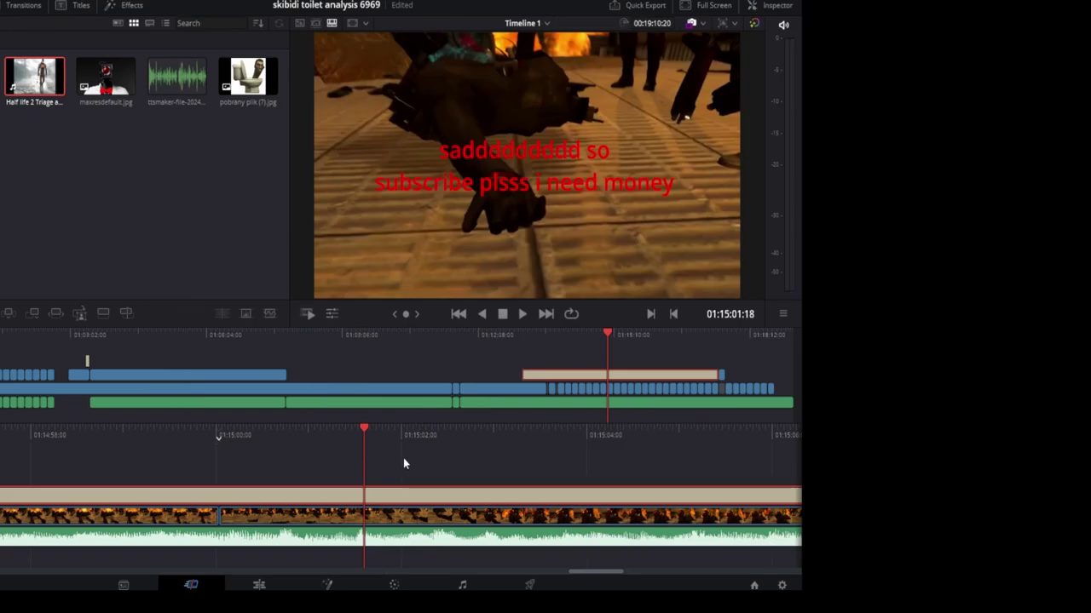
{"action": "left_click_drag", "start_coordinate": [619, 341], "coordinate": [0, 353]}
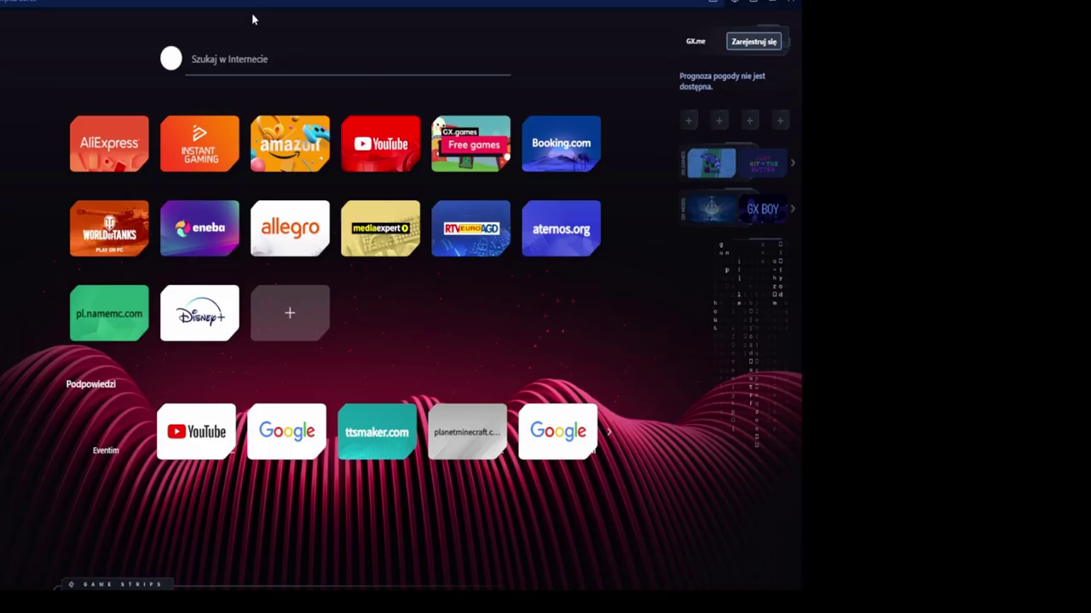
- Switch to the web browser and search for "dattebyo" and "dattebyo tr"
{"action": "type", "text": "datteb"}
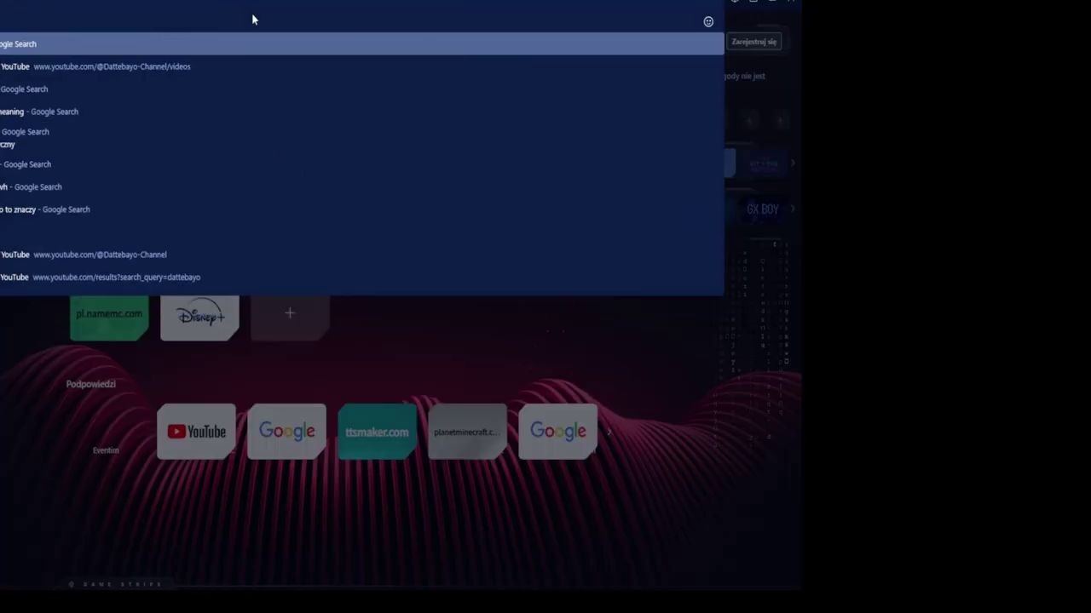
{"action": "key", "text": "Return"}
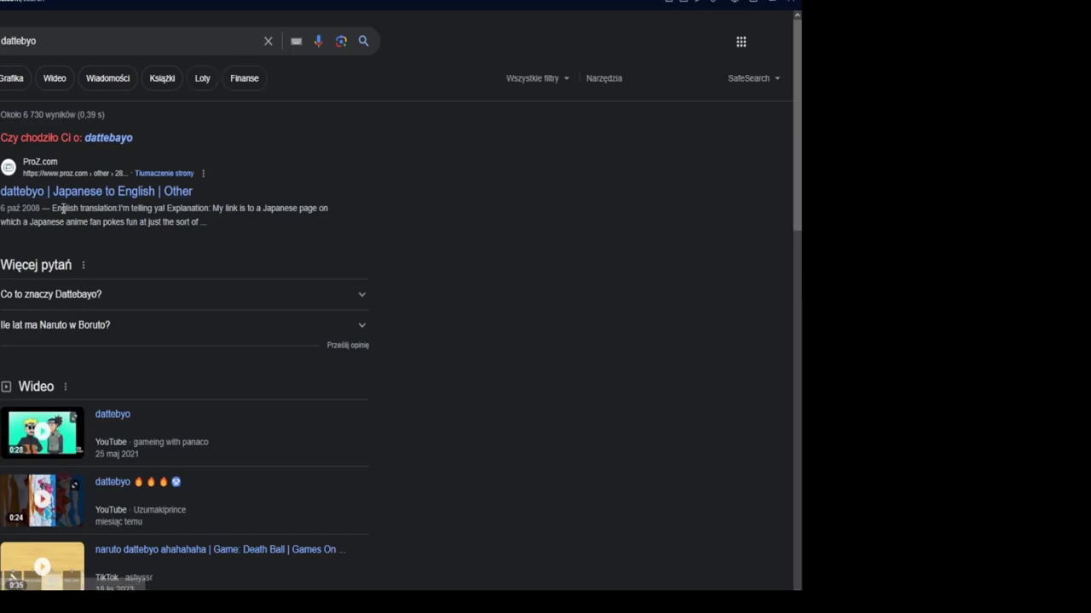
{"action": "left_click", "coordinate": [60, 41]}
{"action": "type", "text": "tr"}
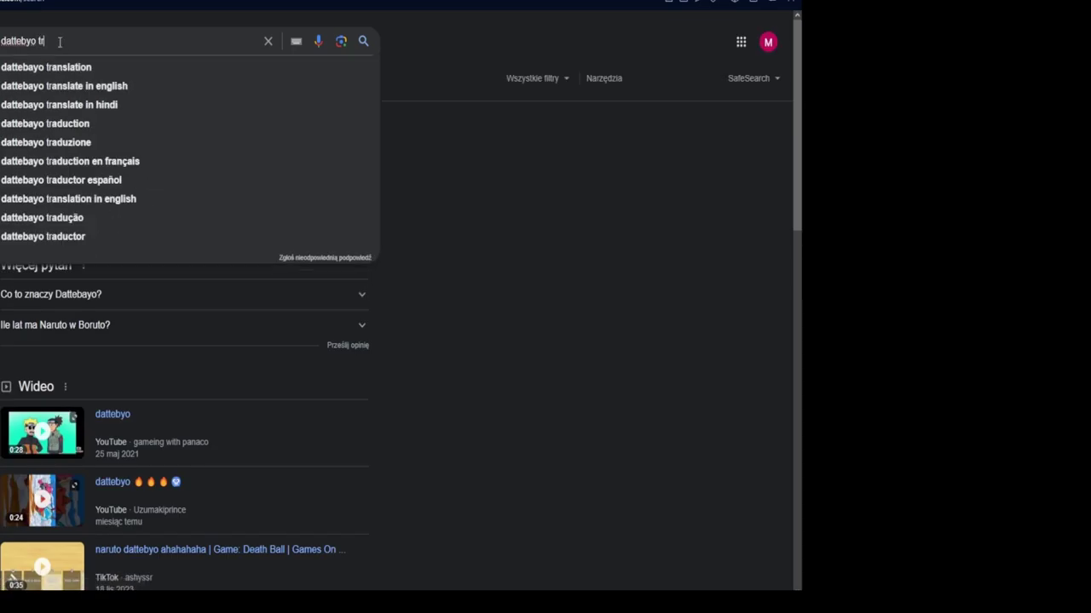
{"action": "key", "text": "Return"}
- Search for "dattebyo yt", open the Dattebayo YouTube channel and show its list of regular videos
{"action": "left_click", "coordinate": [78, 41]}
{"action": "key", "text": "BackSpace"}
{"action": "key", "text": "BackSpace"}
{"action": "key", "text": "BackSpace"}
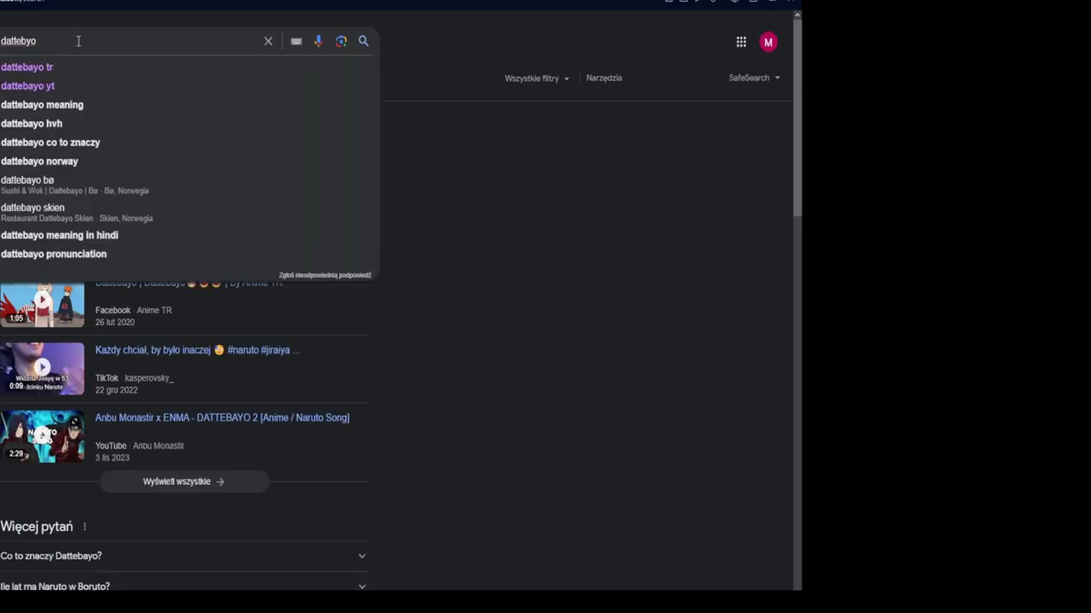
{"action": "type", "text": "yt"}
{"action": "key", "text": "Return"}
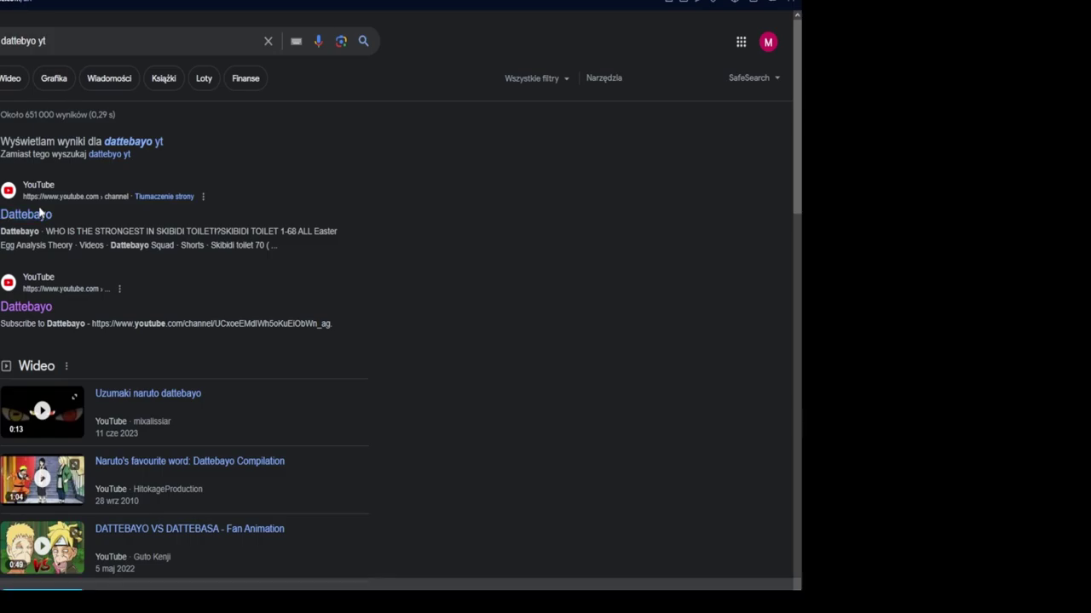
{"action": "left_click", "coordinate": [40, 214]}
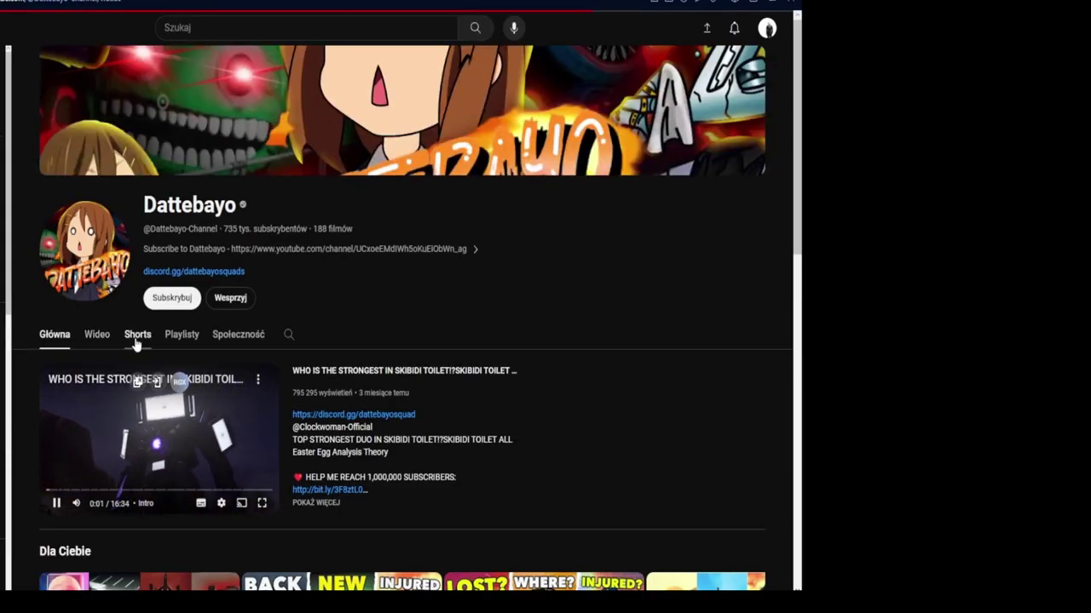
{"action": "left_click", "coordinate": [136, 341]}
{"action": "left_click", "coordinate": [97, 343]}
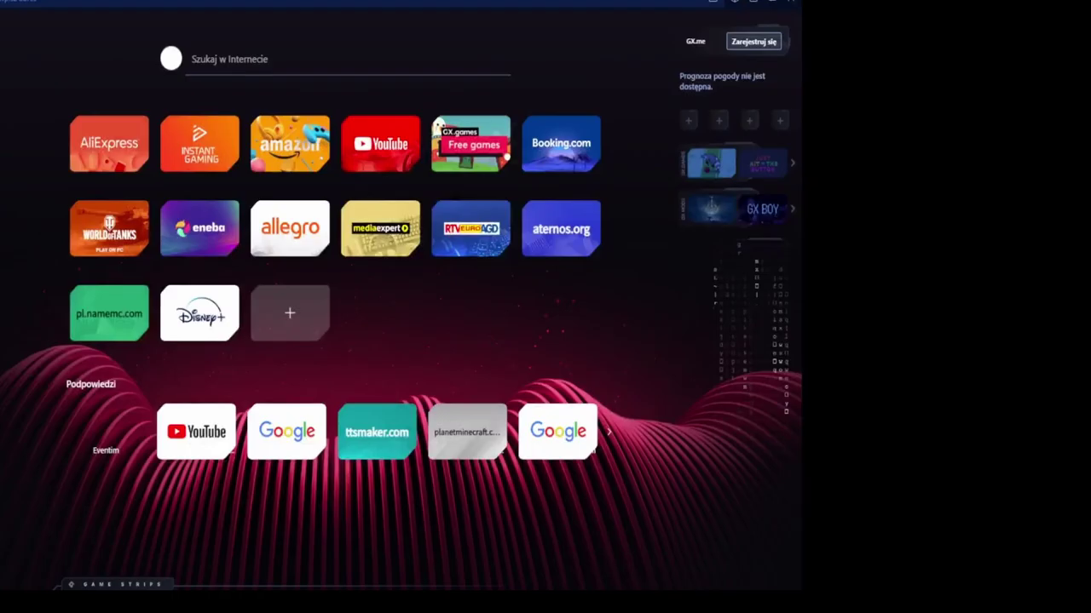
- Write the note "ok guys i need god intro" as an address entry on the browser's start page
{"action": "key", "text": "ctrl+l"}
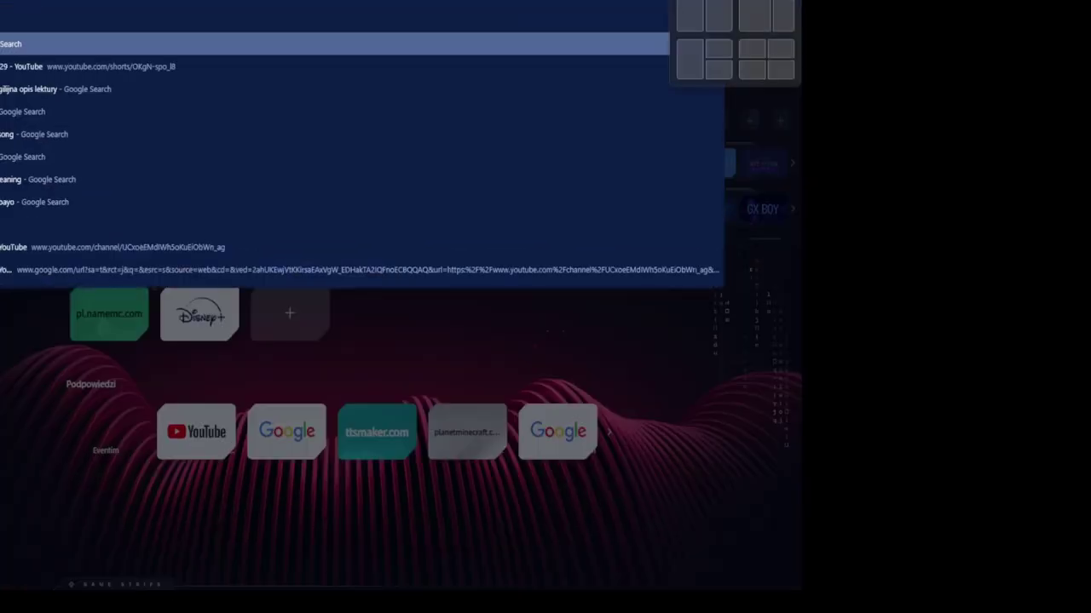
{"action": "type", "text": "ok guys"}
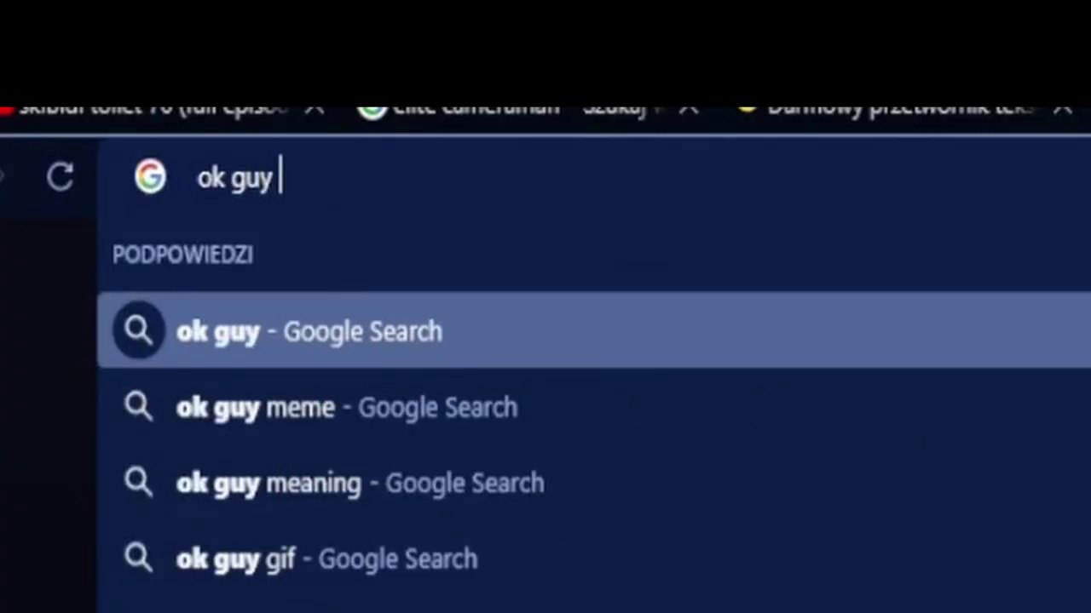
{"action": "key", "text": "BackSpace"}
{"action": "key", "text": "BackSpace"}
{"action": "type", "text": "ys i n"}
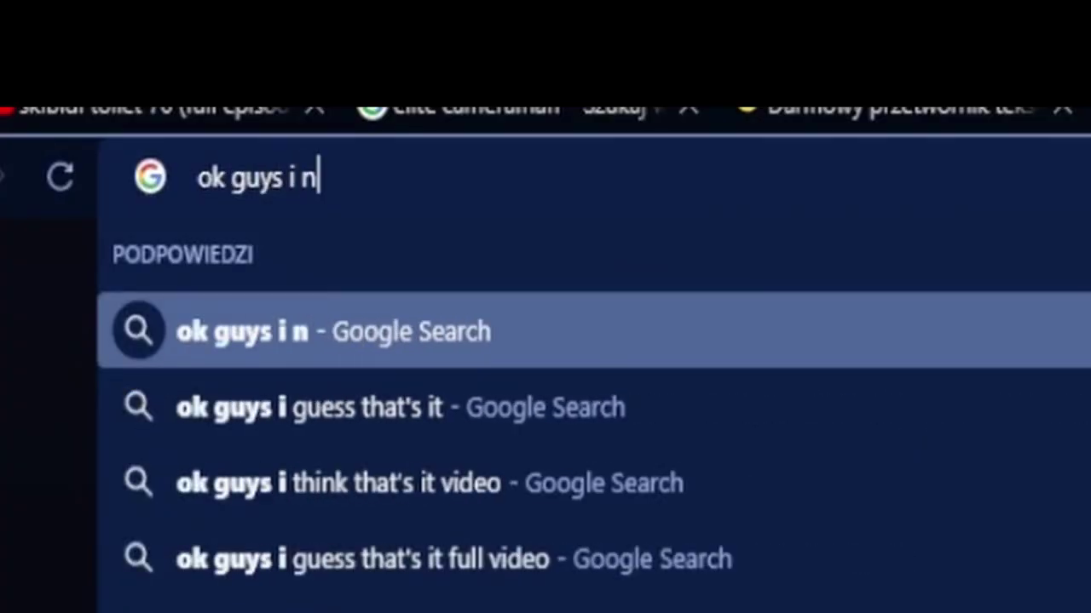
{"action": "type", "text": "eed god in"}
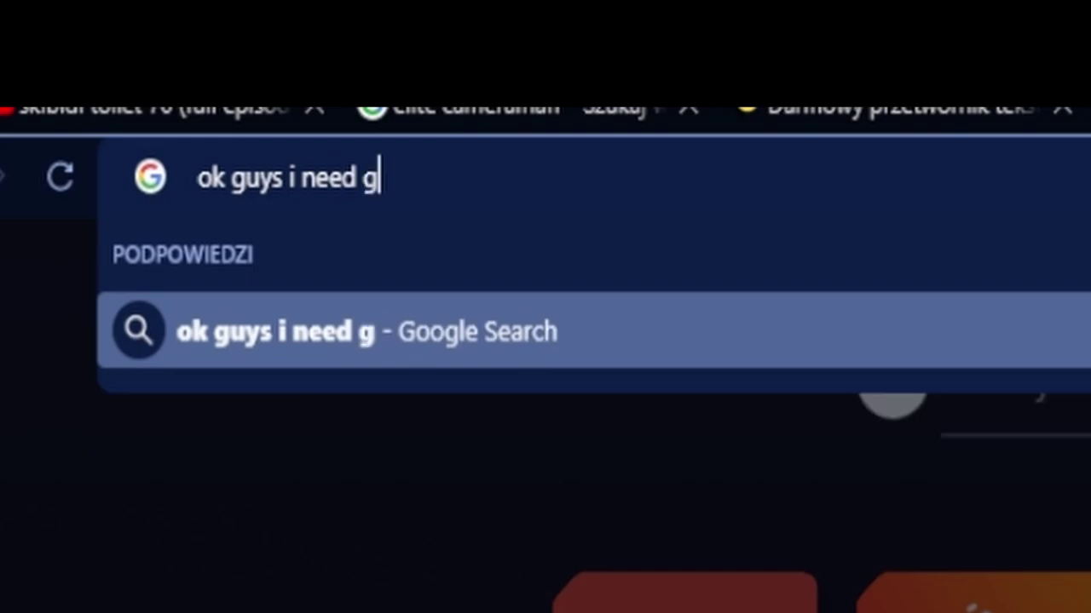
{"action": "type", "text": "tro"}
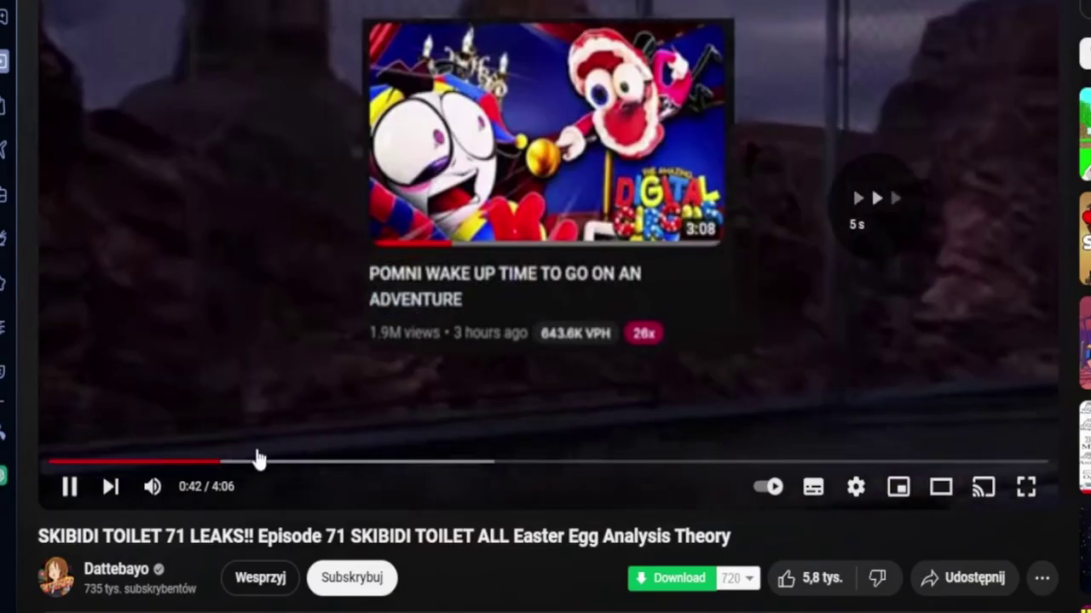
- Preview the intro of Dattebayo's "SKIBIDI TOILET 71 LEAKS!!" video, pause it at 0:45 and download the video
{"action": "left_click", "coordinate": [244, 460]}
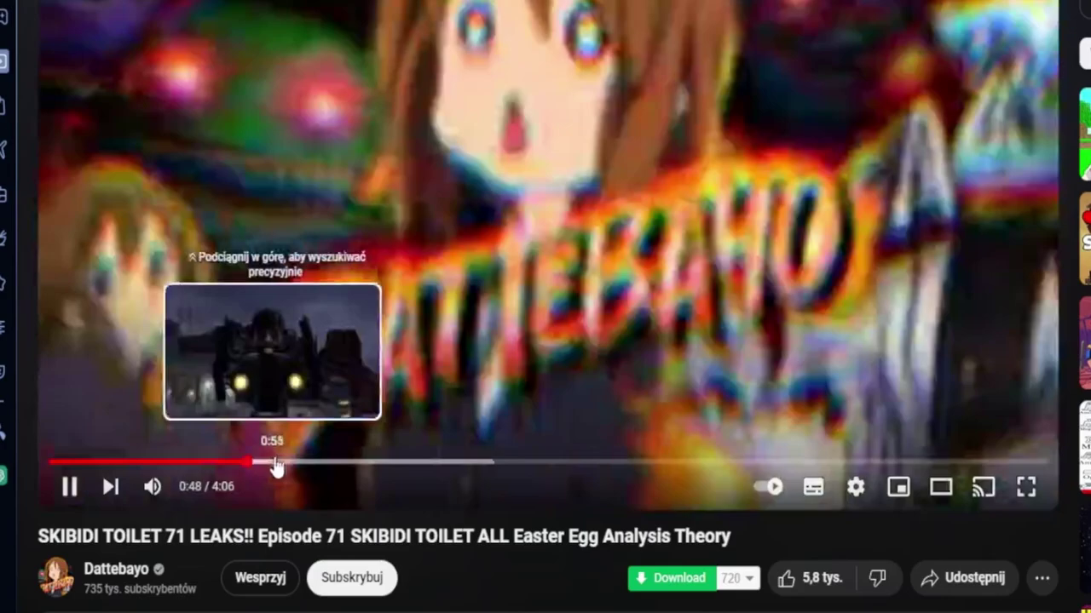
{"action": "left_click", "coordinate": [307, 382]}
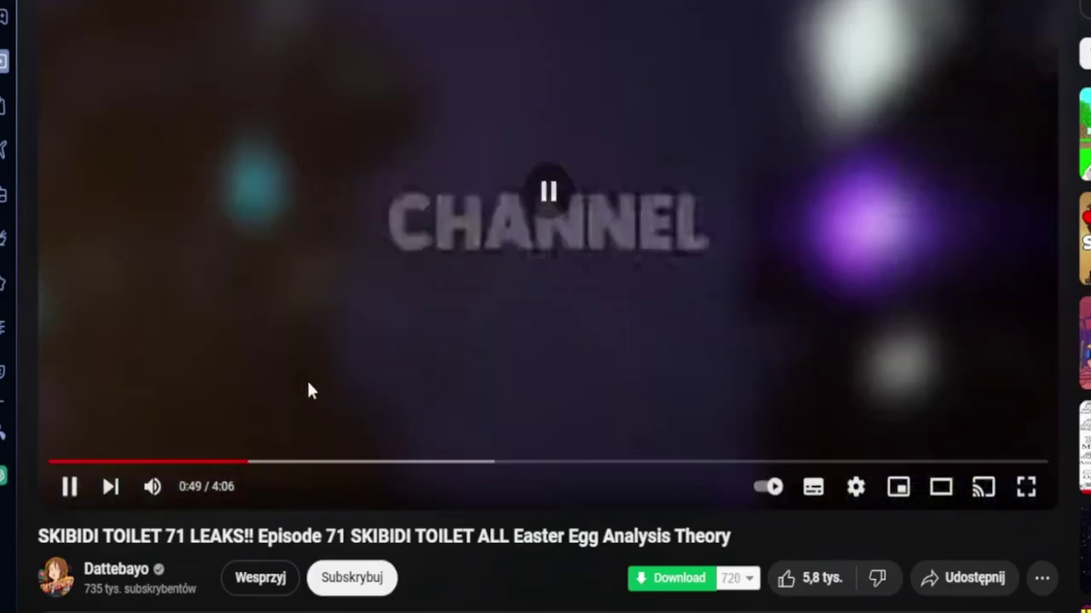
{"action": "key", "text": "Left"}
{"action": "key", "text": "space"}
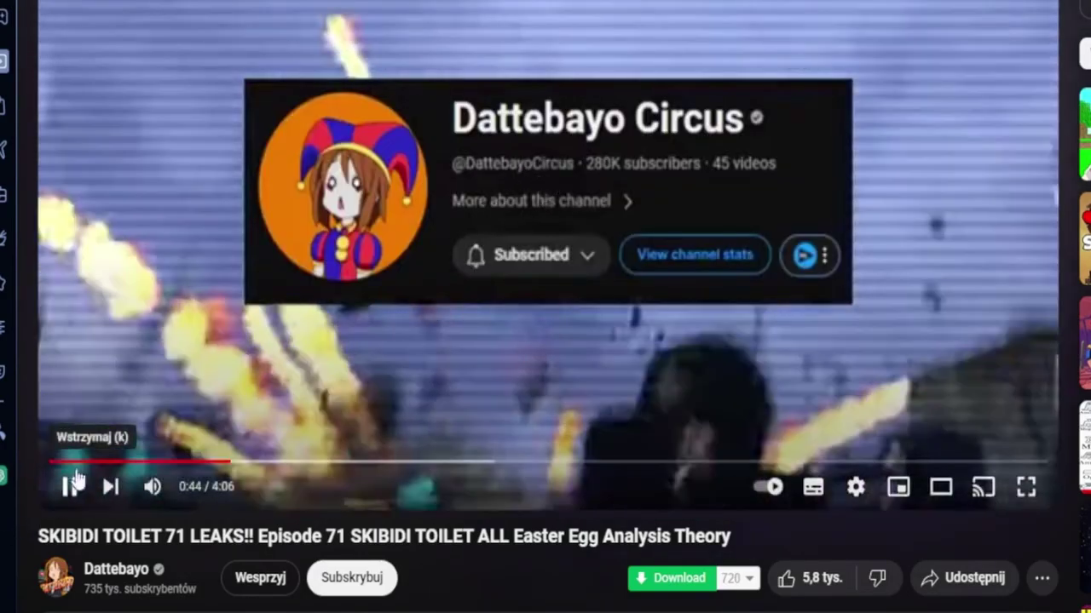
{"action": "key", "text": "space"}
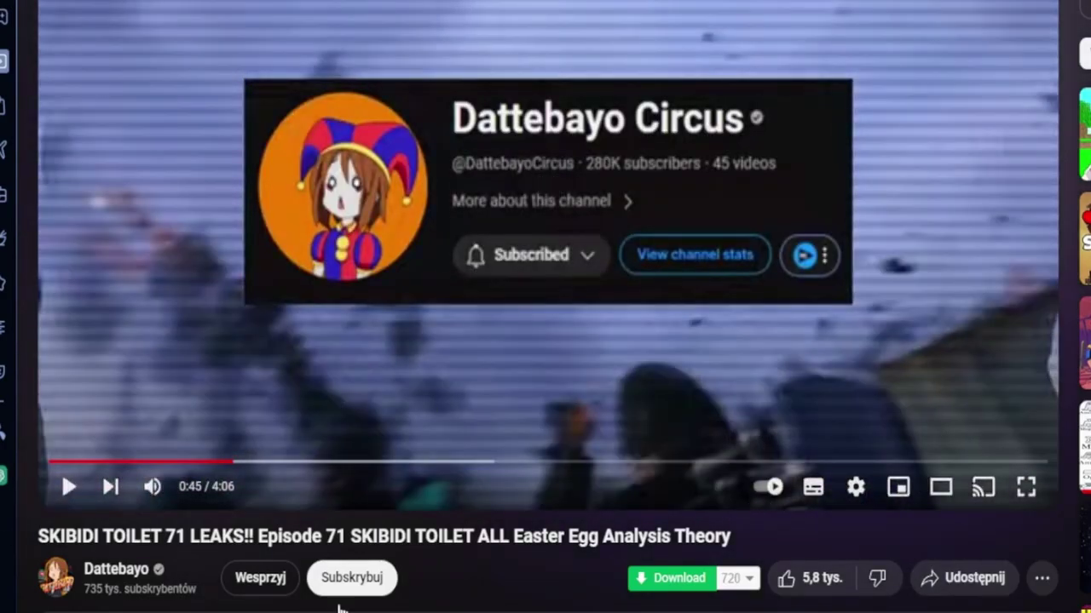
{"action": "left_click", "coordinate": [750, 583]}
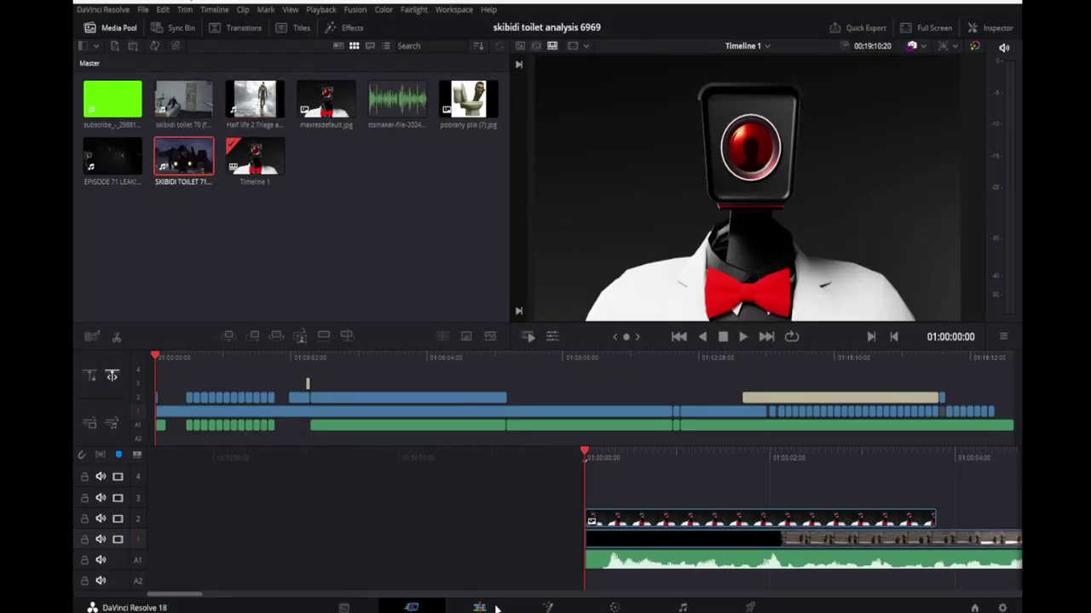
- Place the SKIBIDI TOILET 71 LEAKS clip on Video 4 above the EPISODE 71 clip and split it near 01:04:08
{"action": "left_click", "coordinate": [479, 608]}
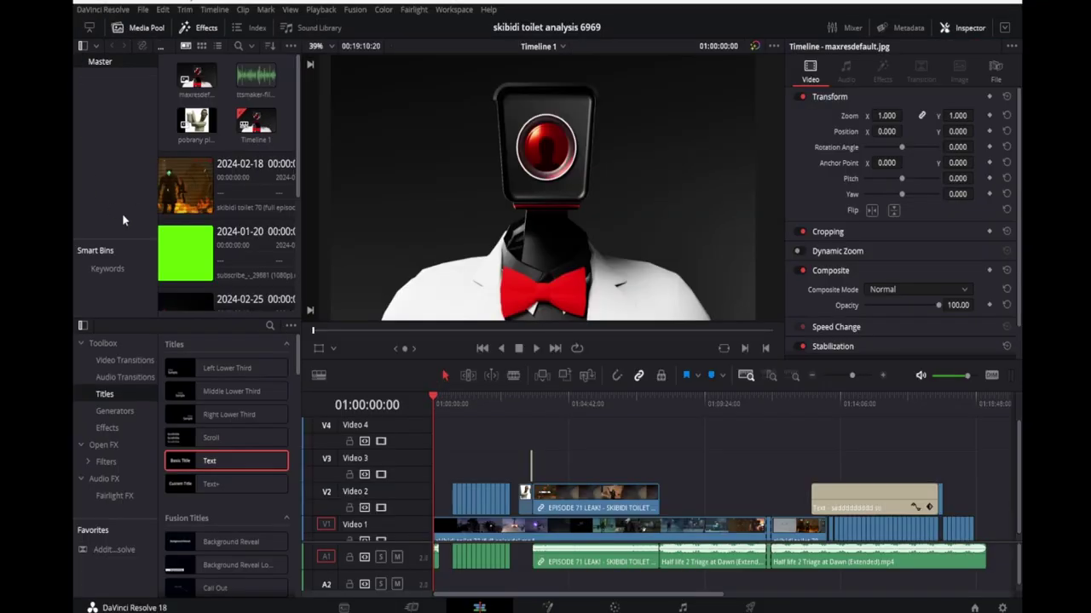
{"action": "left_click_drag", "start_coordinate": [183, 259], "coordinate": [558, 440]}
{"action": "left_click", "coordinate": [558, 440]}
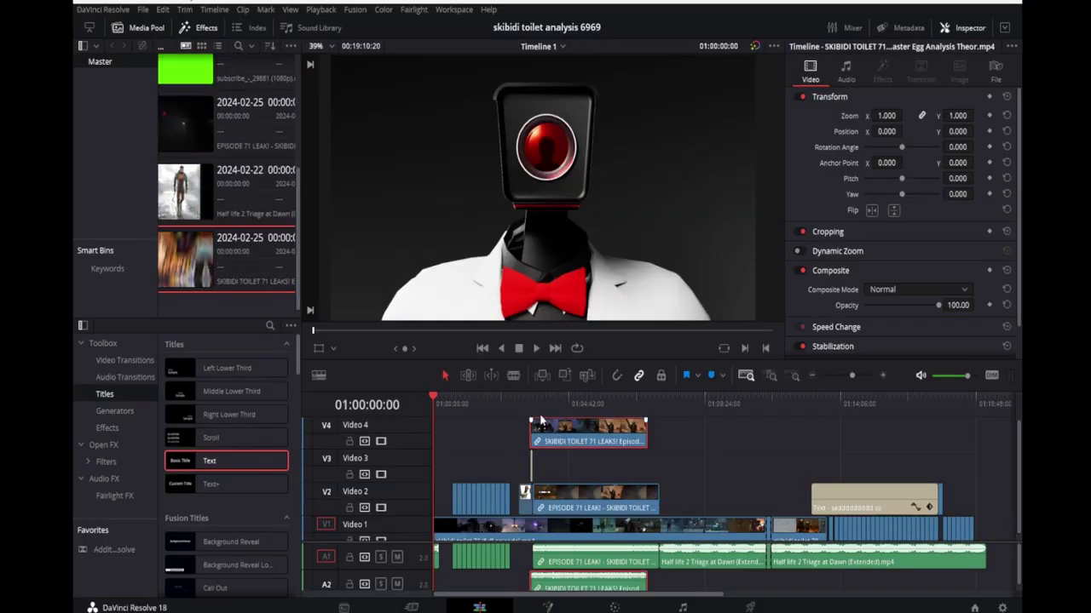
{"action": "left_click_drag", "start_coordinate": [543, 402], "coordinate": [553, 409]}
{"action": "left_click", "coordinate": [536, 349]}
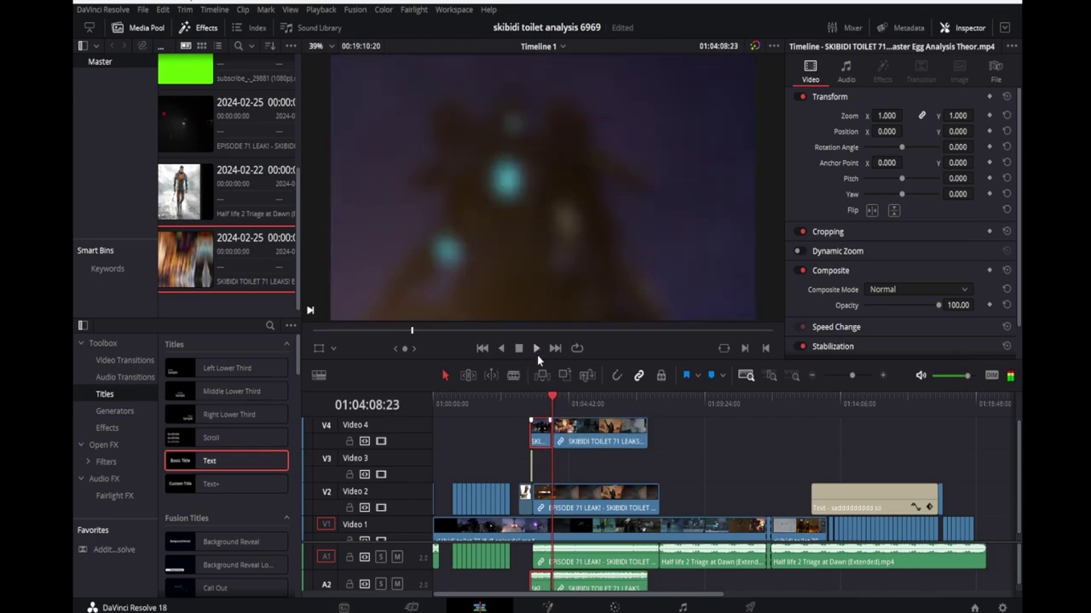
- Split at 01:04:10:08 and cut the SKIBIDI TOILET 71 LEAKS pieces before and after the short intro segment on Video 4
{"action": "left_click", "coordinate": [536, 349]}
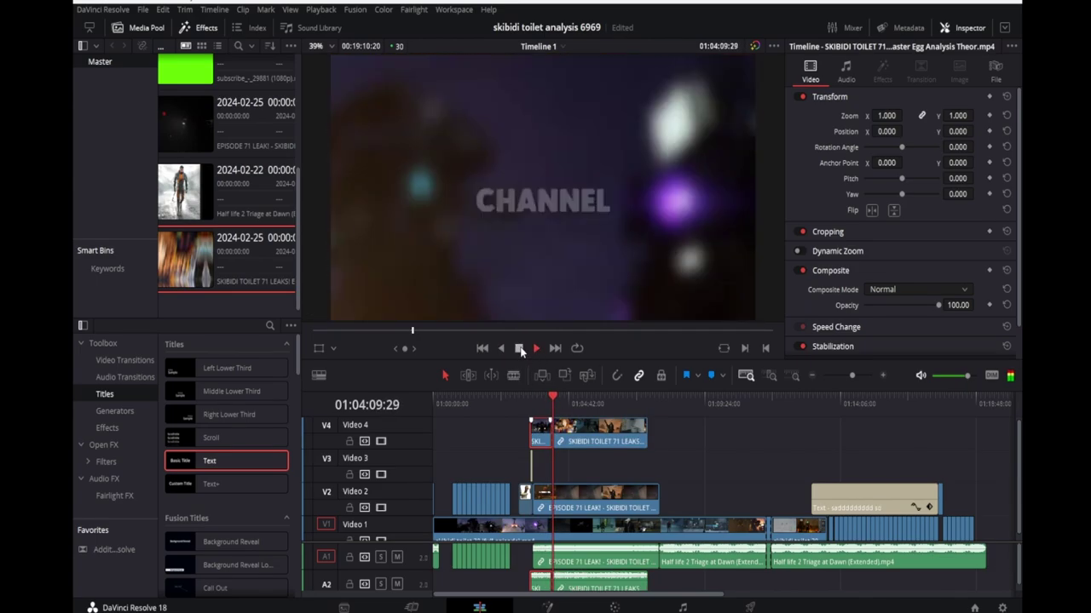
{"action": "left_click", "coordinate": [519, 349]}
{"action": "left_click", "coordinate": [770, 376]}
{"action": "right_click", "coordinate": [601, 441]}
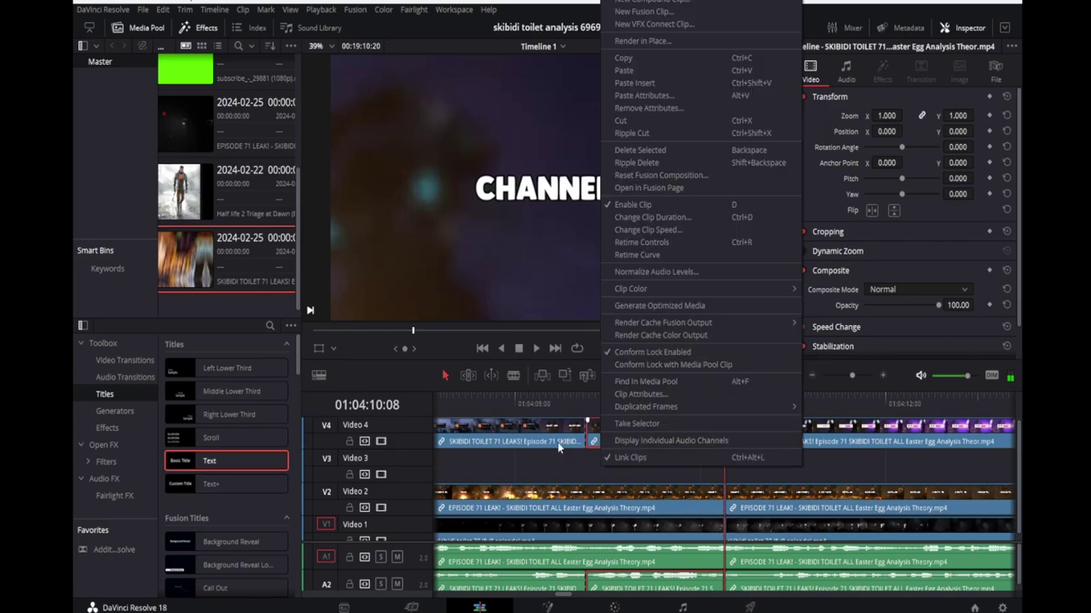
{"action": "right_click", "coordinate": [545, 442]}
{"action": "left_click", "coordinate": [562, 132]}
{"action": "right_click", "coordinate": [785, 430]}
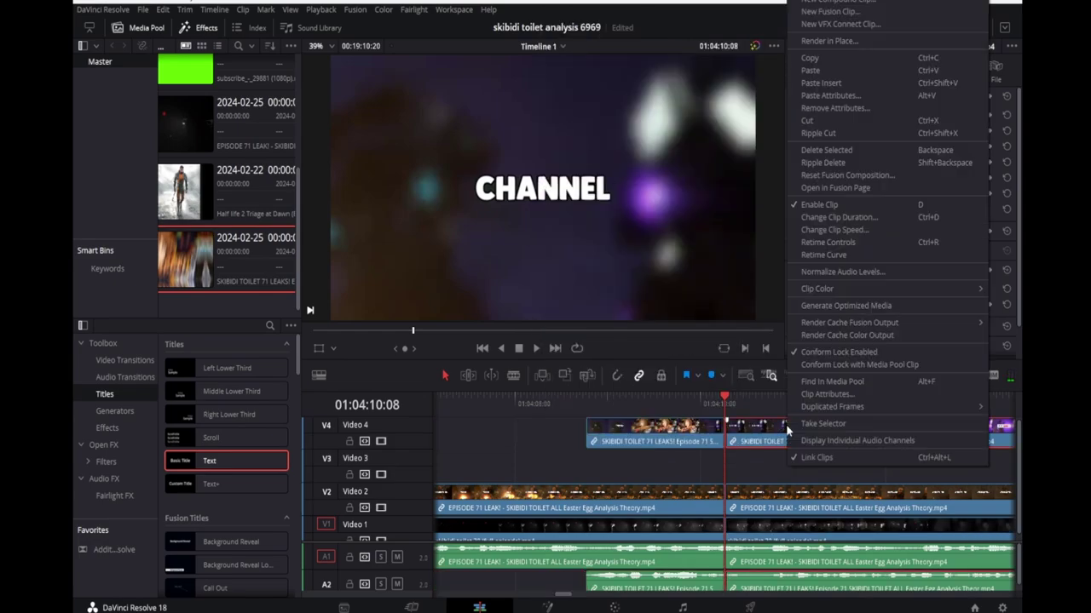
{"action": "left_click", "coordinate": [815, 121]}
- Move the short intro segment on Video 4 back to about 01:03:49, then play the timeline in reverse
{"action": "left_click_drag", "start_coordinate": [660, 439], "coordinate": [450, 433]}
{"action": "right_click", "coordinate": [467, 443]}
{"action": "left_click", "coordinate": [795, 402]}
{"action": "left_click", "coordinate": [452, 402]}
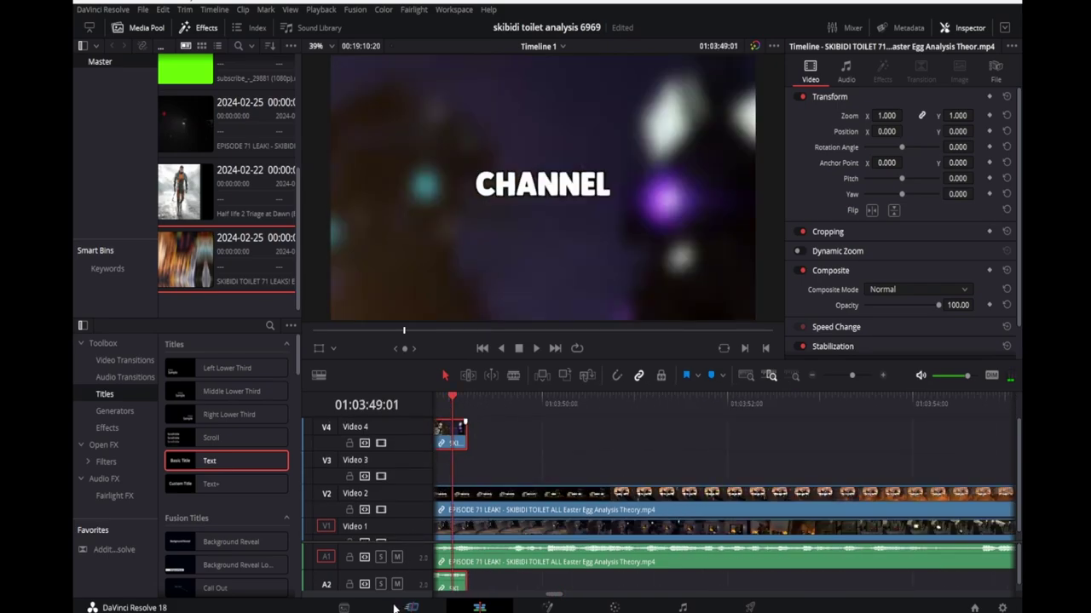
{"action": "left_click", "coordinate": [746, 376]}
{"action": "key", "text": "j"}
{"action": "key", "text": "j"}
{"action": "key", "text": "j"}
{"action": "key", "text": "j"}
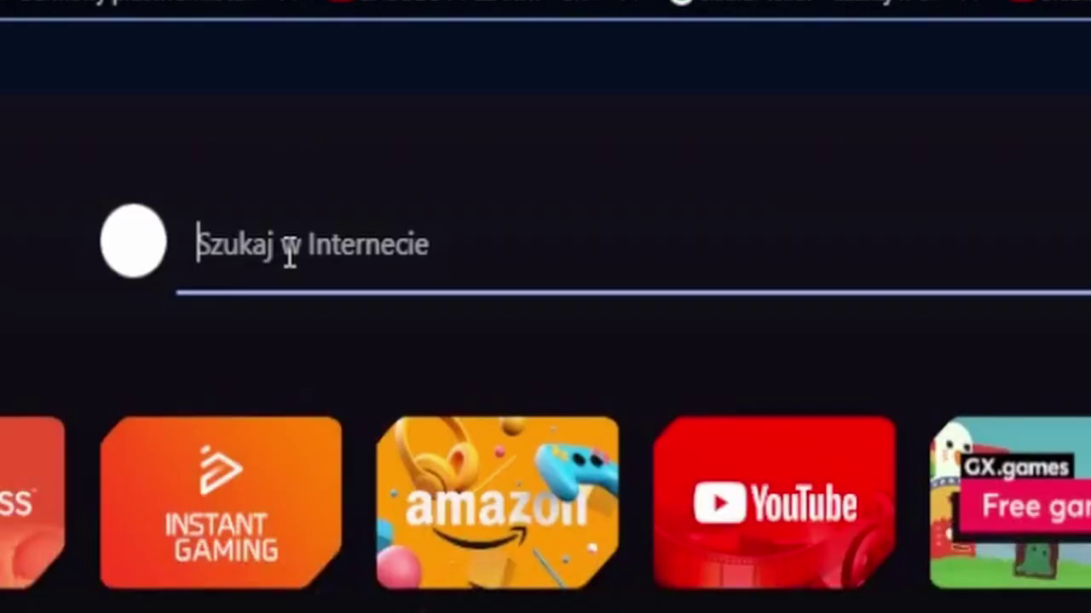
- Search the web for "photo shop" and examine the monthly price on Adobe's Photoshop page
{"action": "type", "text": "pgot"}
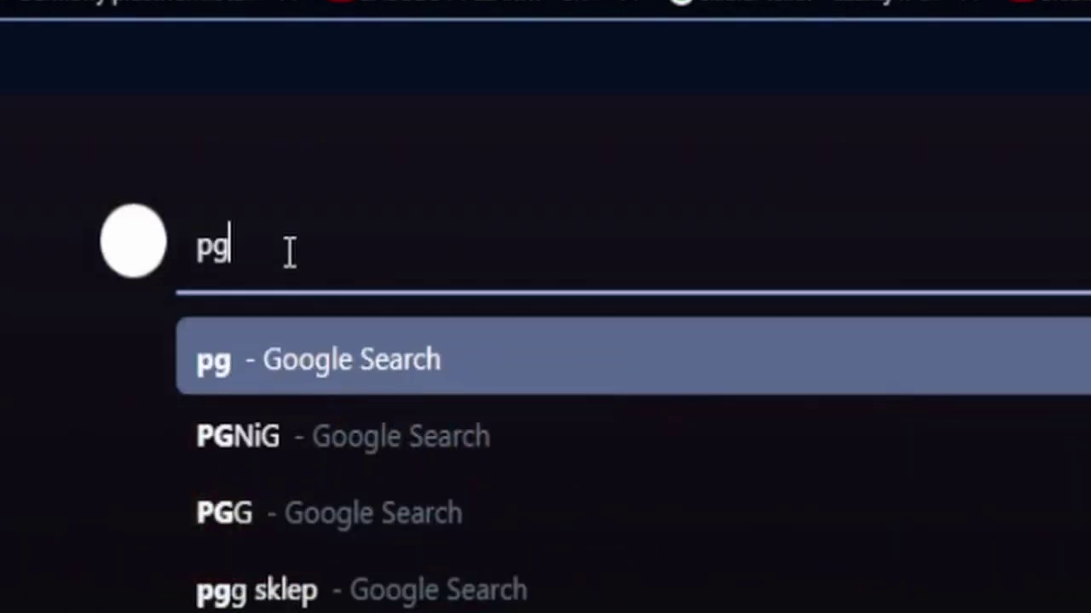
{"action": "key", "text": "BackSpace"}
{"action": "key", "text": "BackSpace"}
{"action": "key", "text": "BackSpace"}
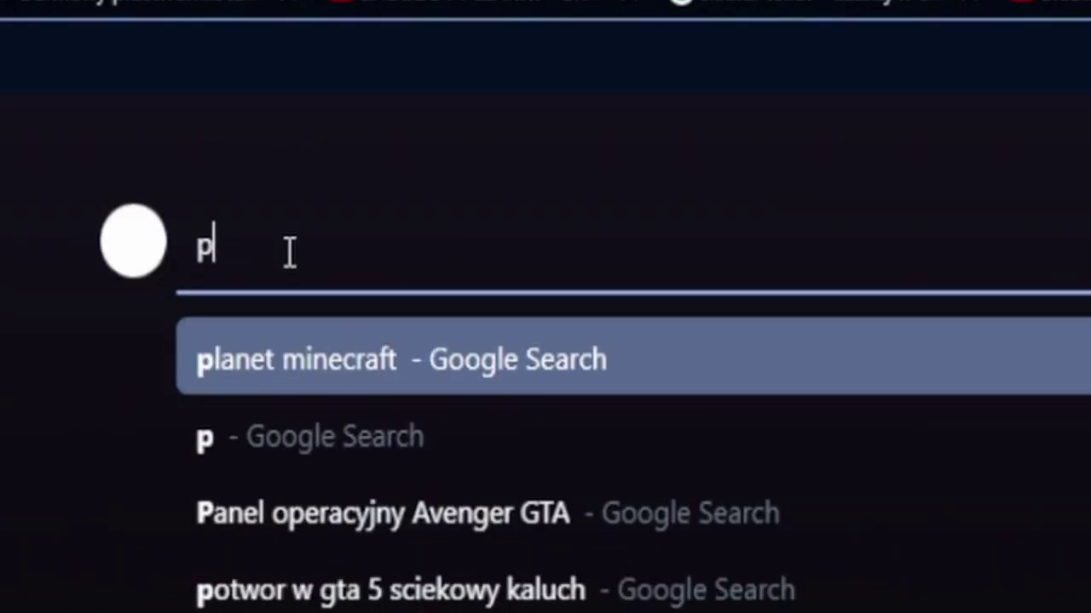
{"action": "type", "text": "hoto shop"}
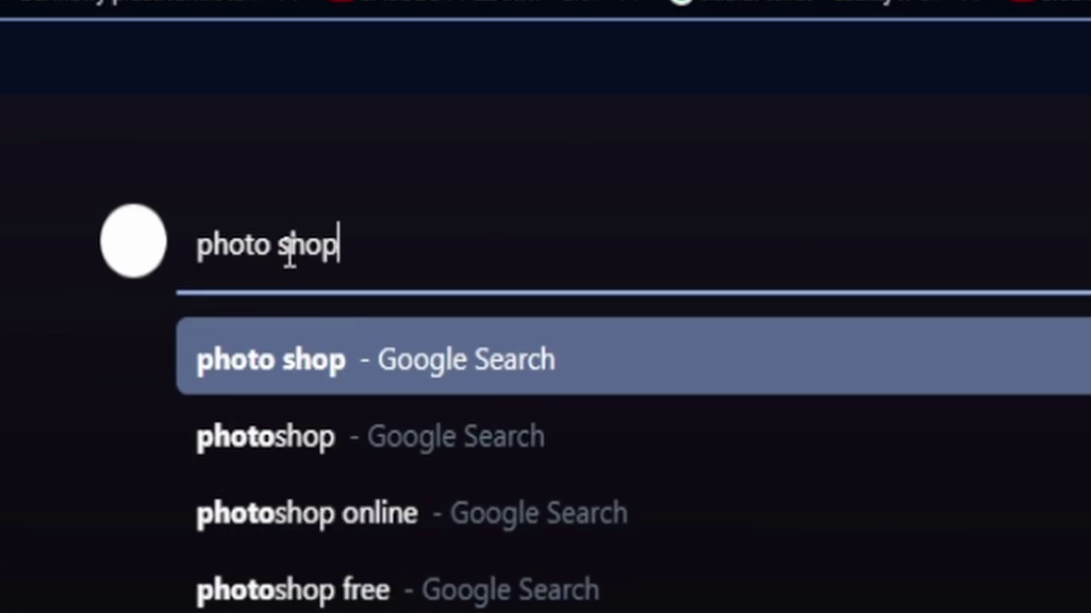
{"action": "key", "text": "Return"}
{"action": "scroll", "coordinate": [294, 270], "scroll_direction": "down", "scroll_amount": 3}
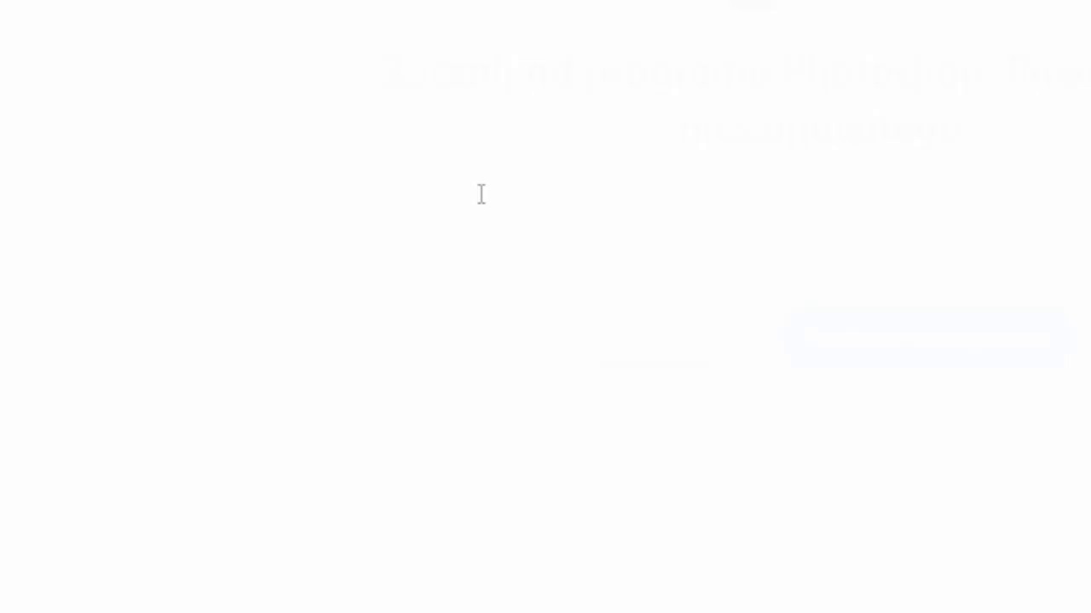
{"action": "scroll", "coordinate": [477, 247], "scroll_direction": "down", "scroll_amount": 1}
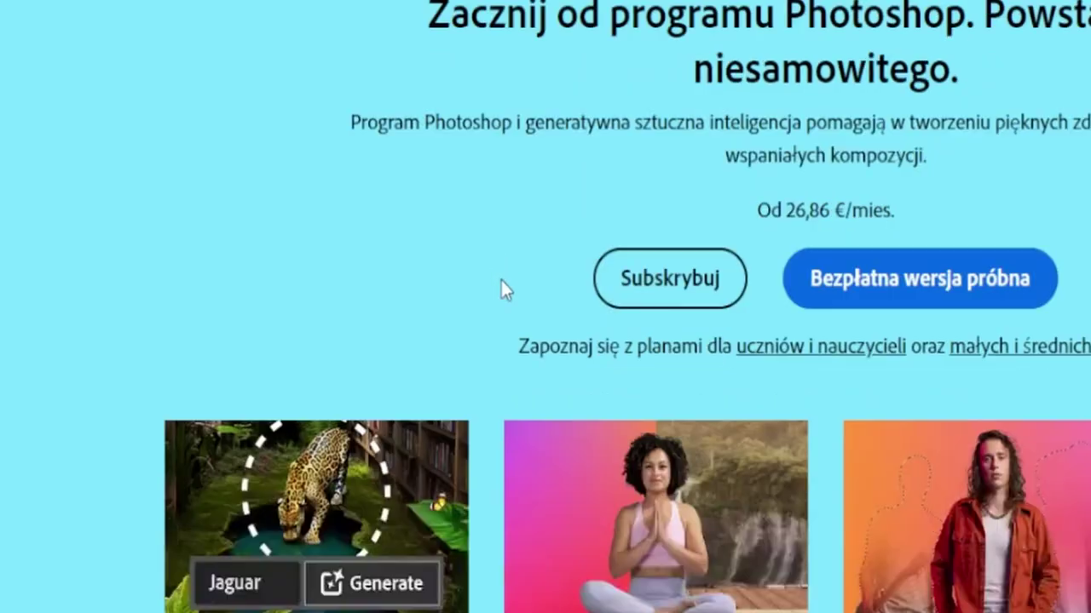
{"action": "left_click_drag", "start_coordinate": [751, 217], "coordinate": [890, 213]}
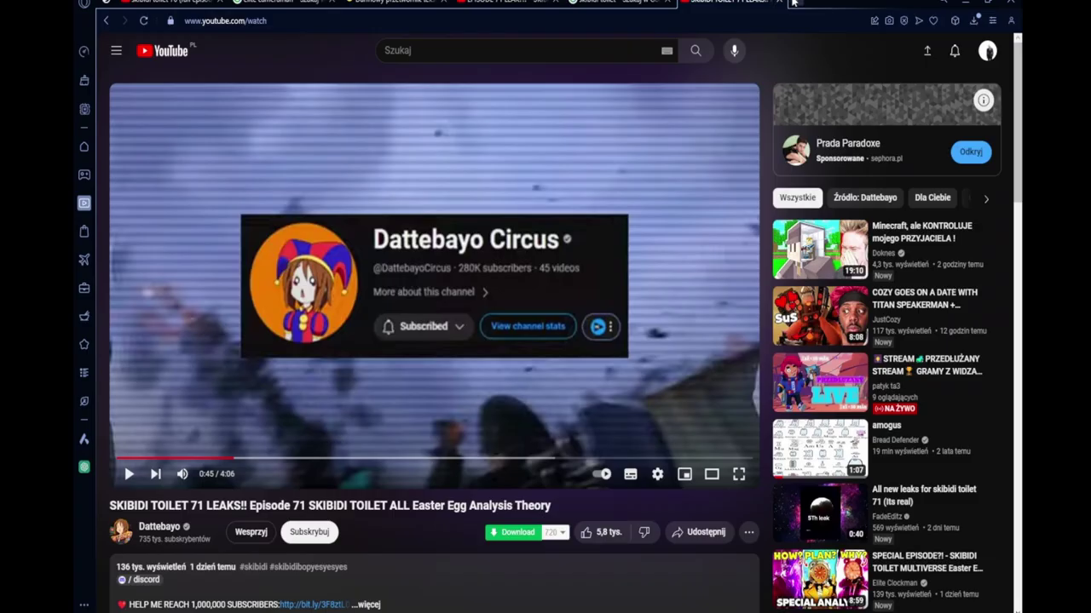
{"action": "left_click", "coordinate": [793, 3]}
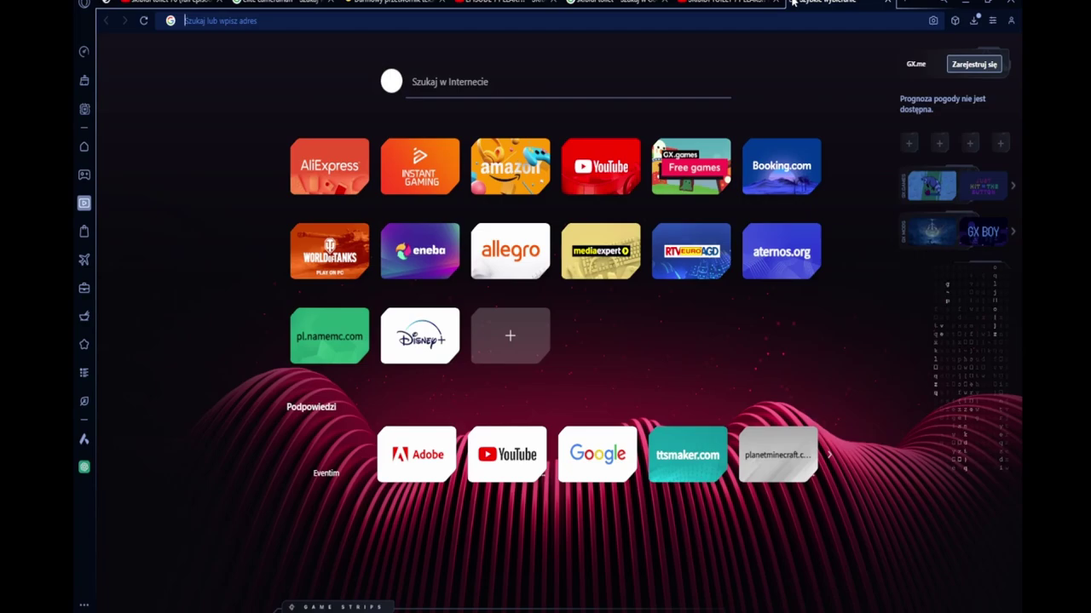
{"action": "type", "text": "free"}
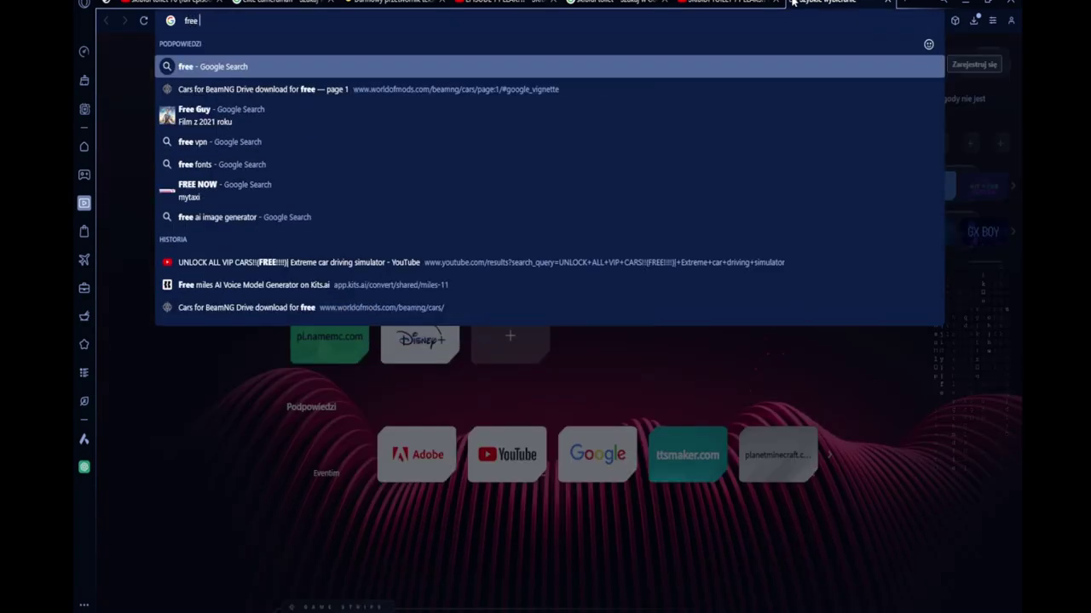
{"action": "key", "text": "BackSpace"}
{"action": "key", "text": "BackSpace"}
{"action": "key", "text": "BackSpace"}
{"action": "key", "text": "BackSpace"}
- Switch to Paint and bring the skibidi toilet picture up for editing at its original canvas size
{"action": "key", "text": "super"}
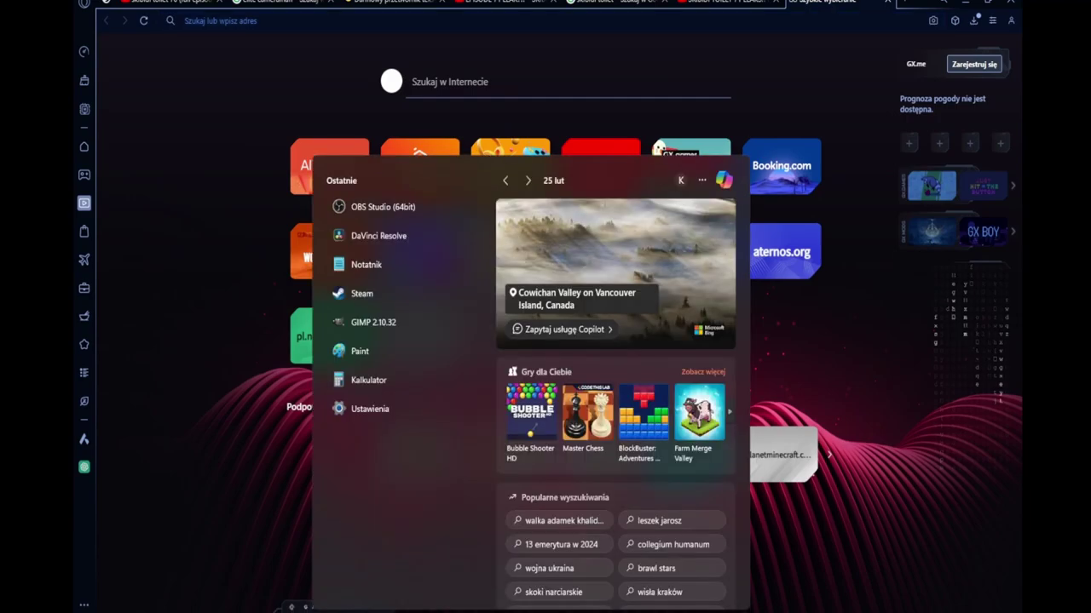
{"action": "type", "text": "paint"}
{"action": "key", "text": "Return"}
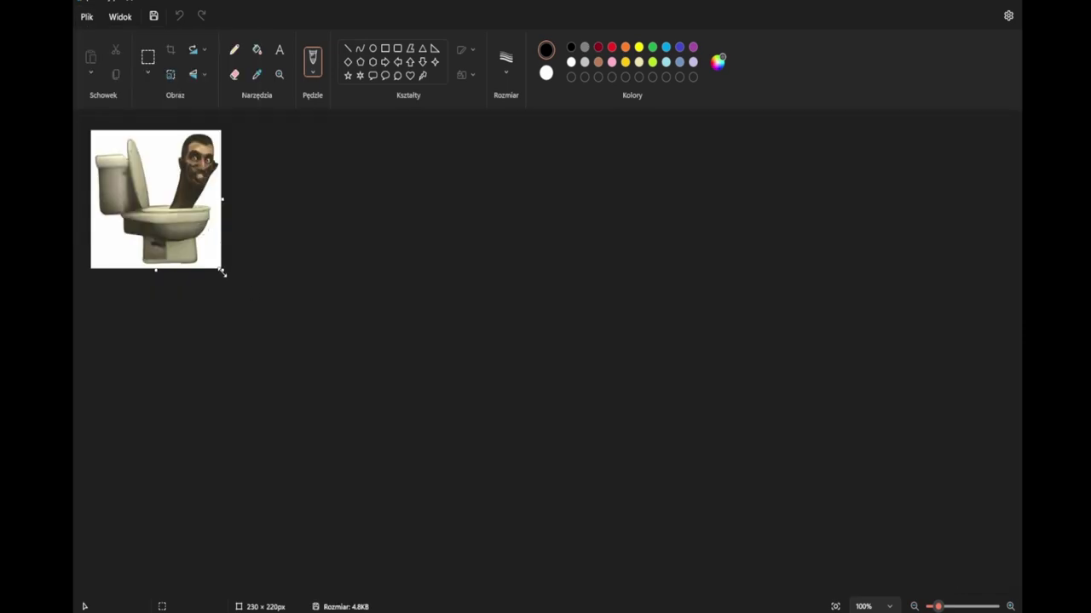
{"action": "left_click_drag", "start_coordinate": [222, 271], "coordinate": [689, 583]}
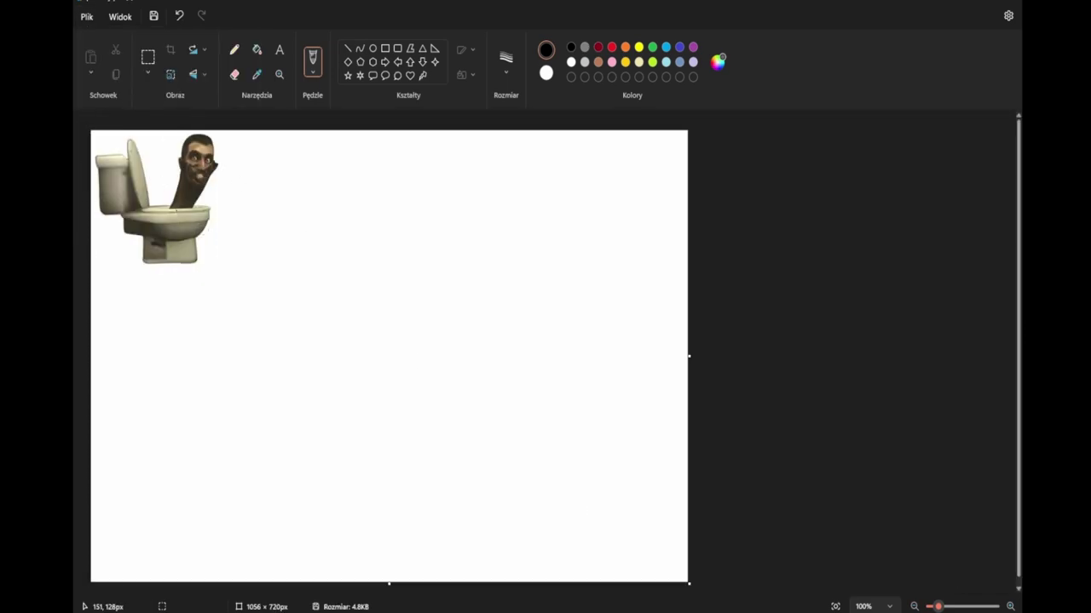
{"action": "key", "text": "ctrl+z"}
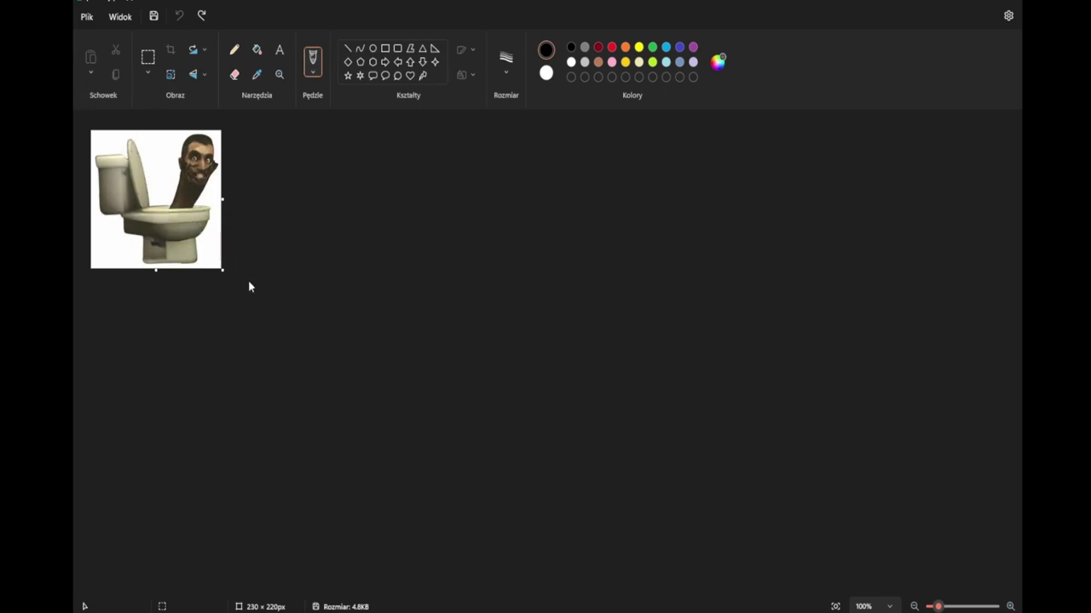
{"action": "scroll", "coordinate": [454, 366], "scroll_direction": "up", "scroll_amount": 5}
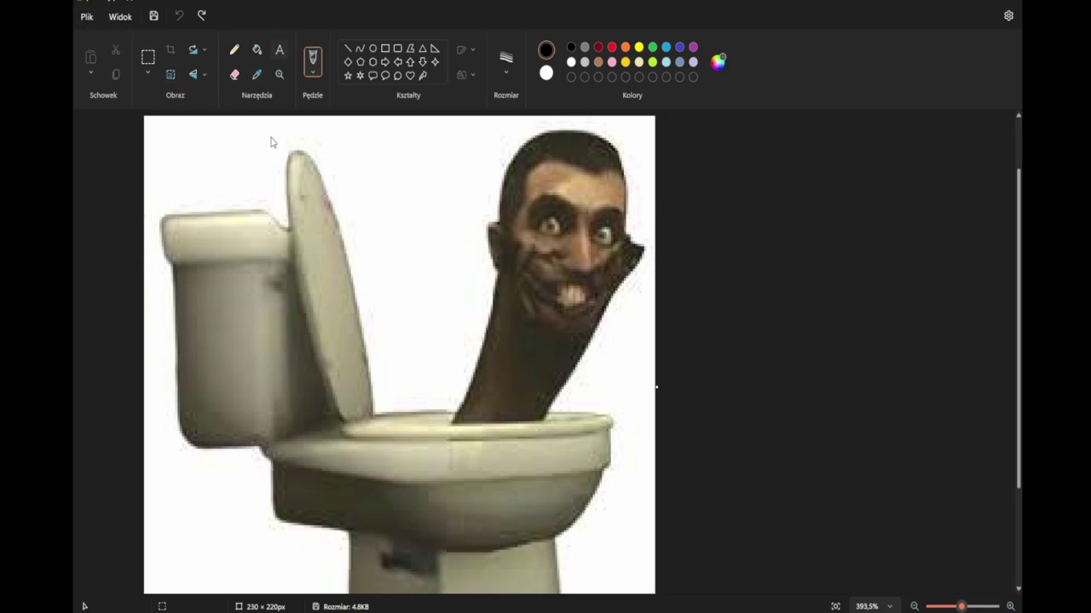
- Add a wide left-aligned text box across the toilet picture and enter "new leak" in Calibri 48
{"action": "left_click_drag", "start_coordinate": [179, 164], "coordinate": [628, 327]}
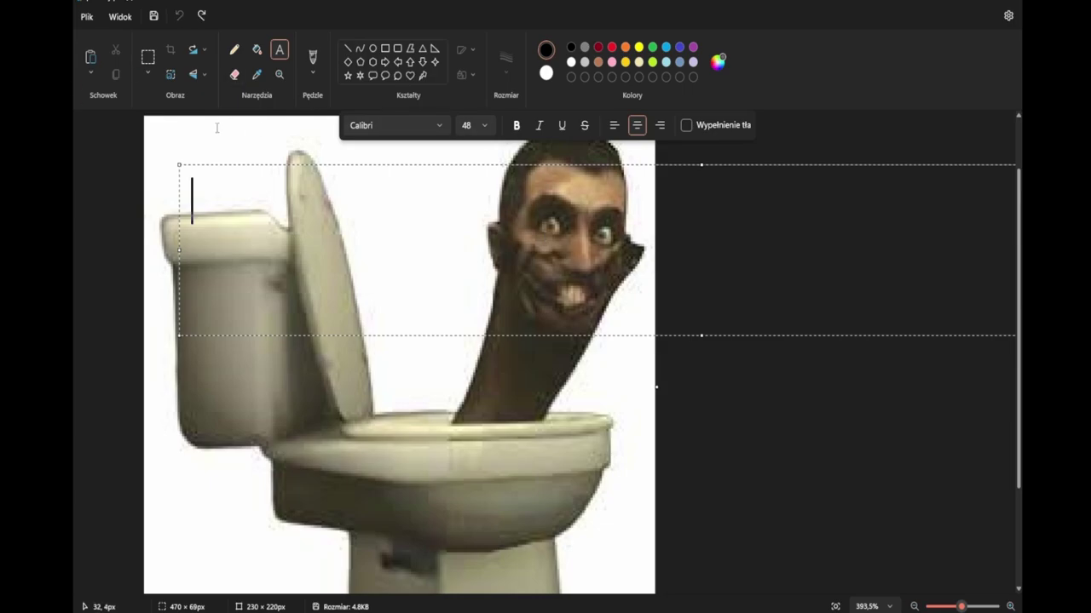
{"action": "key", "text": "ctrl+l"}
{"action": "type", "text": "new"}
{"action": "key", "text": "BackSpace"}
{"action": "key", "text": "BackSpace"}
{"action": "key", "text": "BackSpace"}
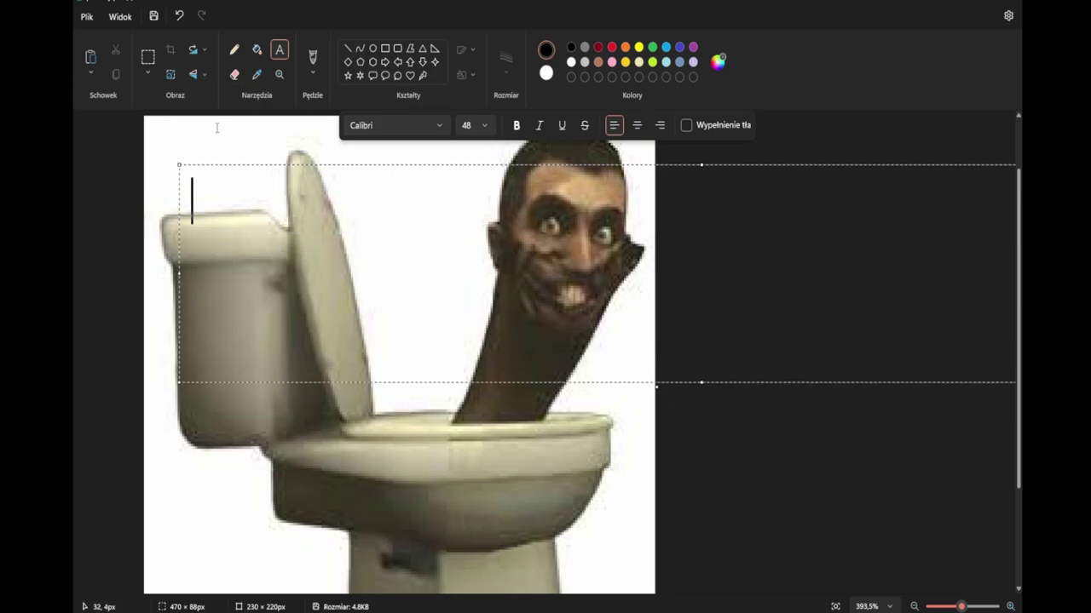
{"action": "type", "text": "new leak"}
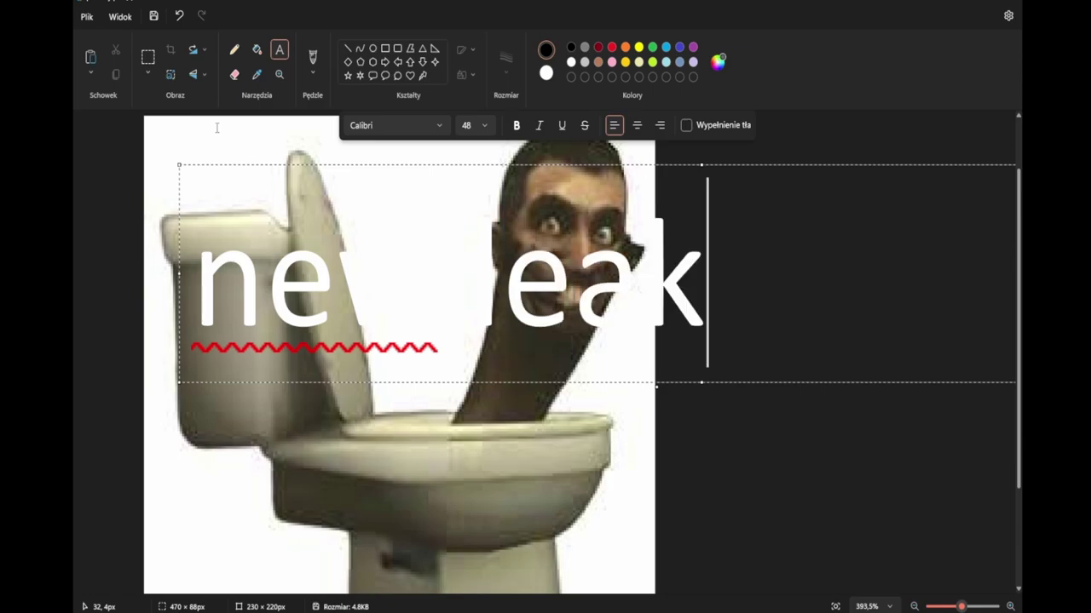
- Set the primary colour to red and clear the "new leak" text from the text box
{"action": "left_click", "coordinate": [611, 47]}
{"action": "key", "text": "BackSpace"}
{"action": "key", "text": "BackSpace"}
{"action": "key", "text": "BackSpace"}
{"action": "key", "text": "BackSpace"}
{"action": "key", "text": "BackSpace"}
{"action": "key", "text": "BackSpace"}
{"action": "key", "text": "BackSpace"}
{"action": "key", "text": "BackSpace"}
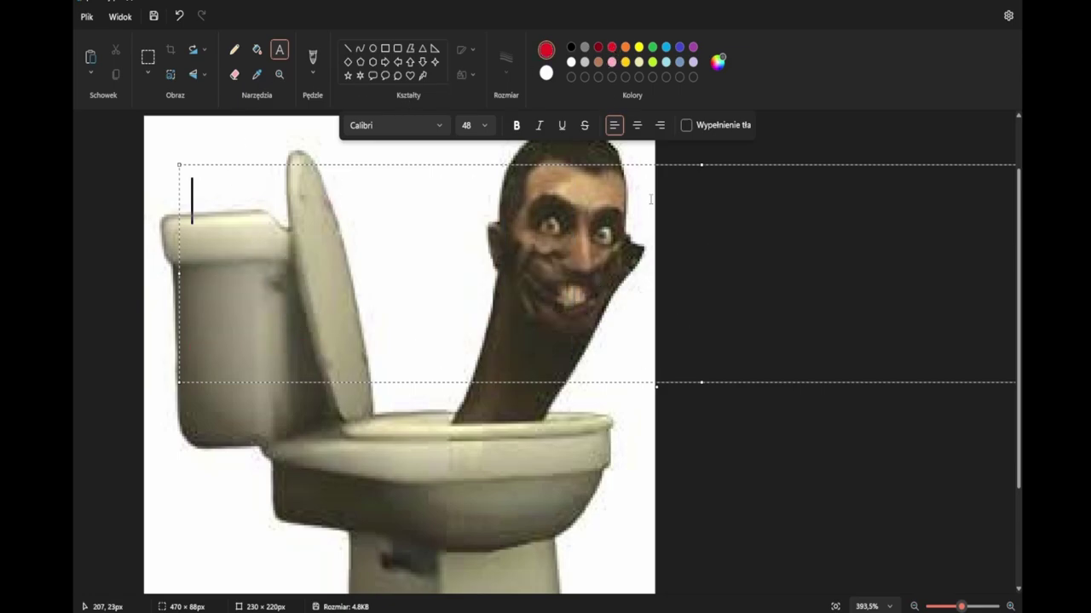
- Set the secondary colour to red as well, enter "new leak" in red and place the text on the picture
{"action": "type", "text": "new"}
{"action": "key", "text": "BackSpace"}
{"action": "key", "text": "BackSpace"}
{"action": "key", "text": "BackSpace"}
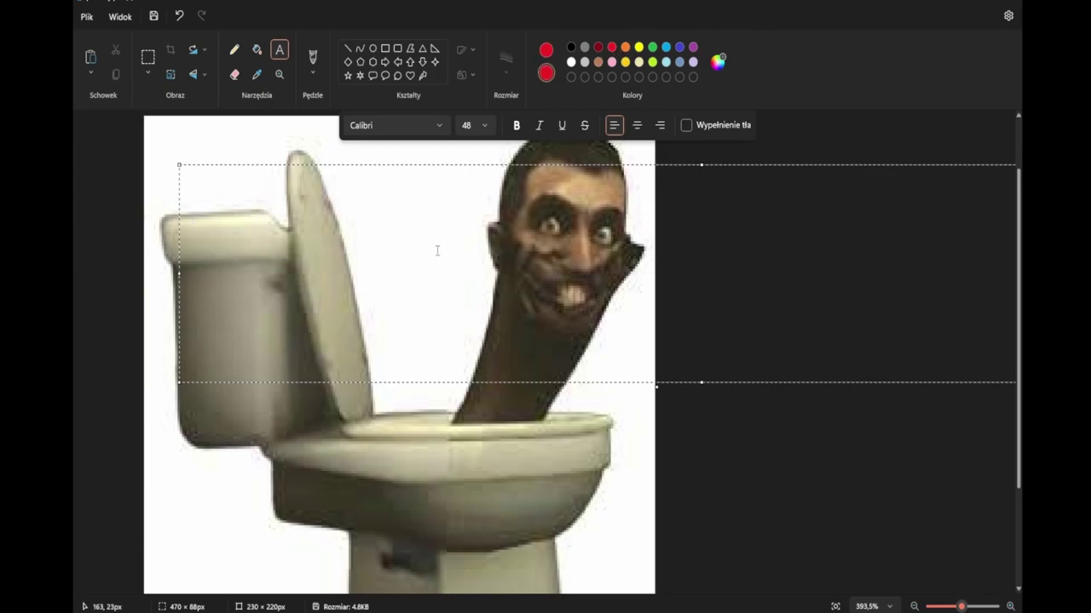
{"action": "type", "text": "mn"}
{"action": "key", "text": "BackSpace"}
{"action": "key", "text": "BackSpace"}
{"action": "type", "text": "new"}
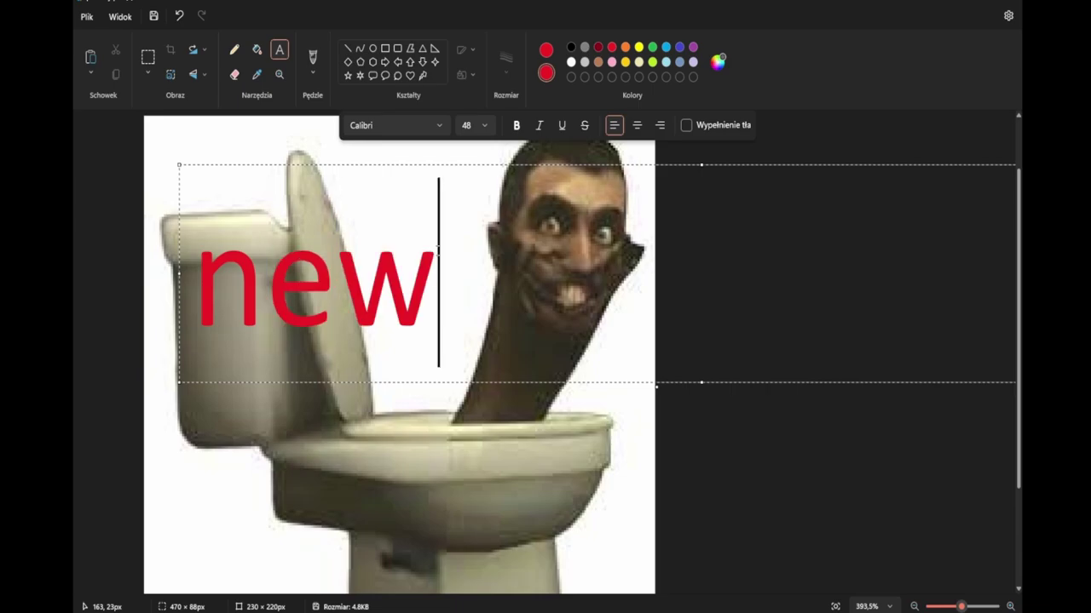
{"action": "type", "text": " leak"}
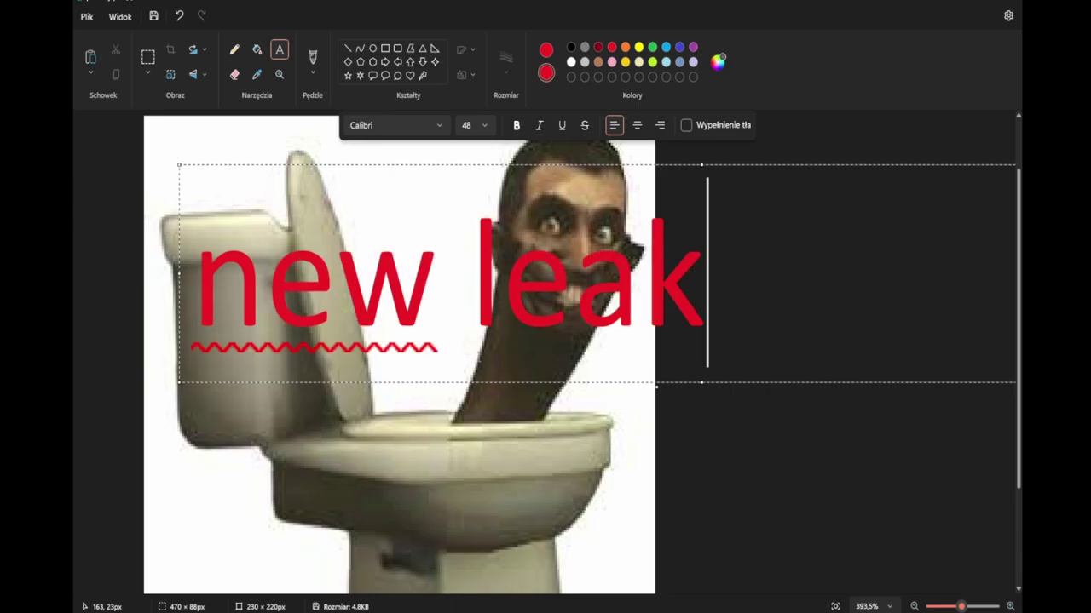
{"action": "left_click", "coordinate": [240, 104]}
{"action": "left_click_drag", "start_coordinate": [895, 178], "coordinate": [806, 104]}
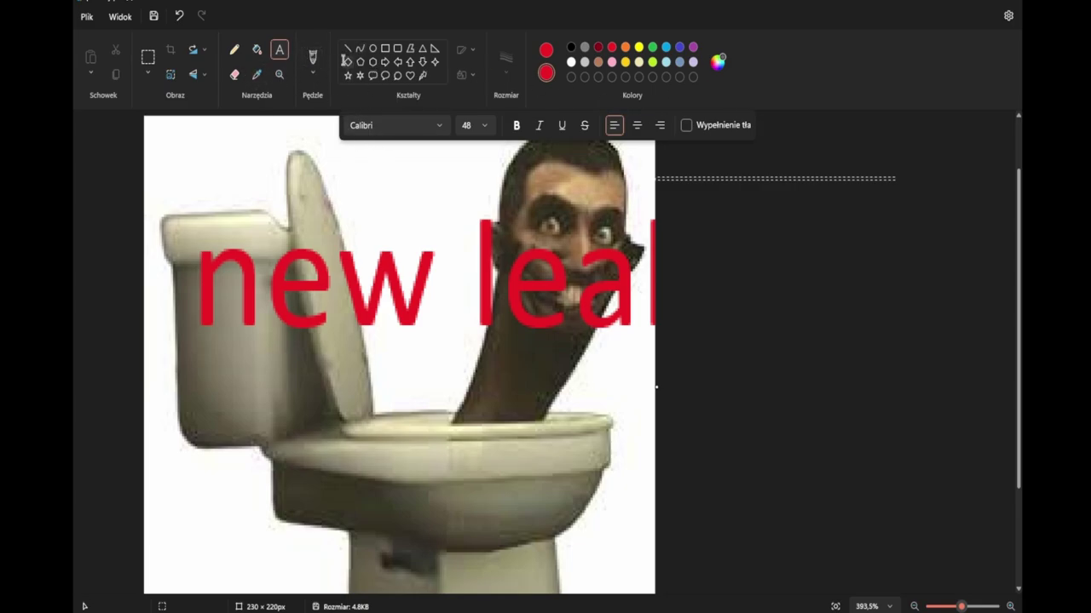
- Draw red freehand arrows with the Pencil around the toilet's lid, seat, bowl and base
{"action": "left_click", "coordinate": [312, 57]}
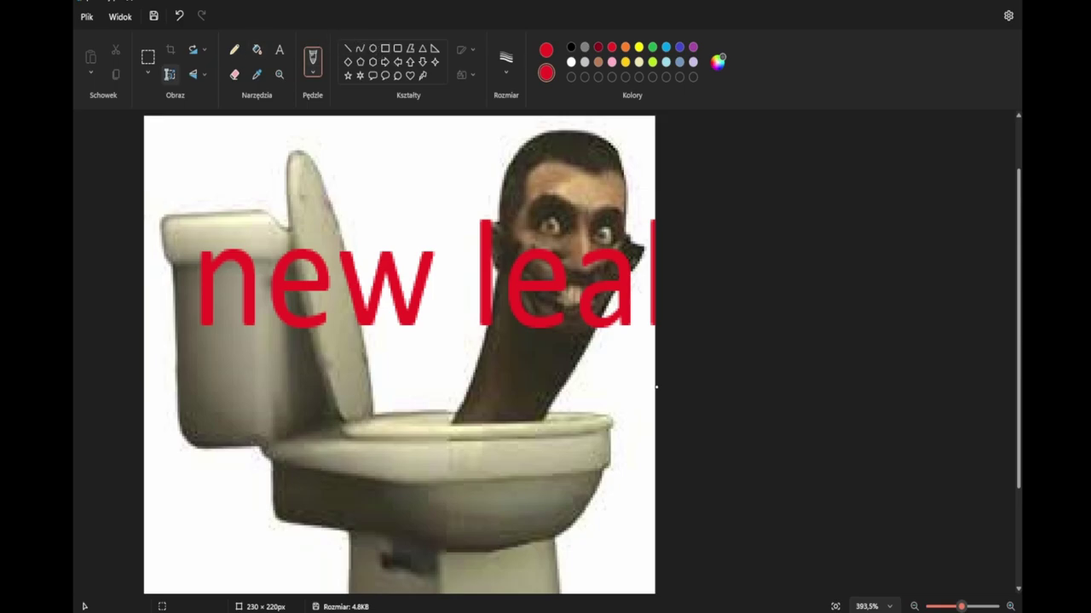
{"action": "left_click", "coordinate": [234, 49]}
{"action": "mouse_move", "coordinate": [226, 138]}
{"action": "left_mouse_down"}
{"action": "mouse_move", "coordinate": [240, 155]}
{"action": "mouse_move", "coordinate": [240, 202]}
{"action": "left_mouse_up"}
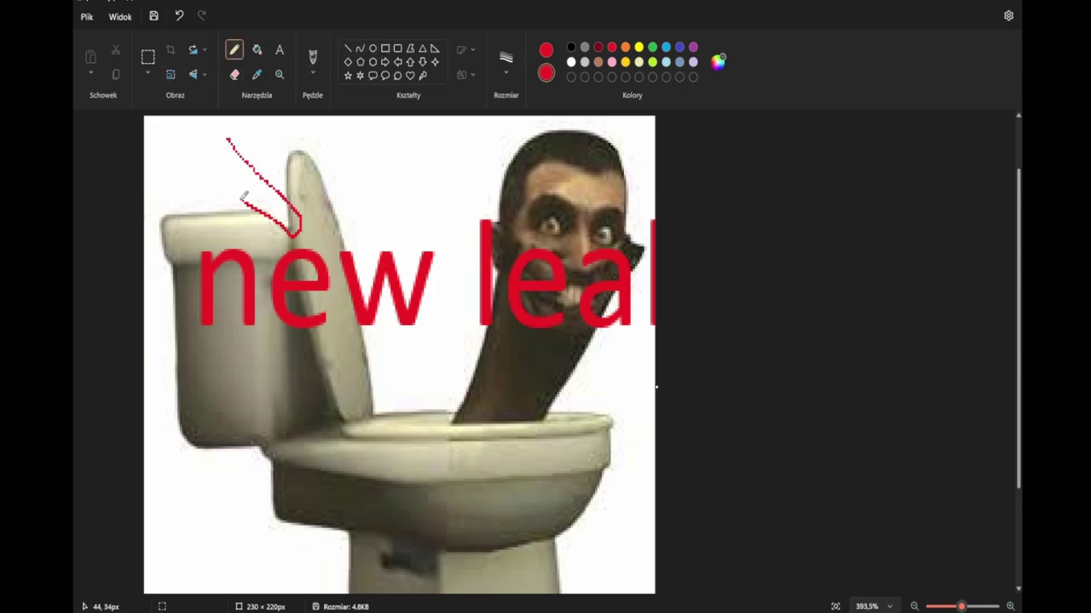
{"action": "left_click_drag", "start_coordinate": [309, 232], "coordinate": [338, 199]}
{"action": "mouse_move", "coordinate": [466, 414]}
{"action": "left_mouse_down"}
{"action": "mouse_move", "coordinate": [354, 475]}
{"action": "mouse_move", "coordinate": [295, 420]}
{"action": "left_mouse_up"}
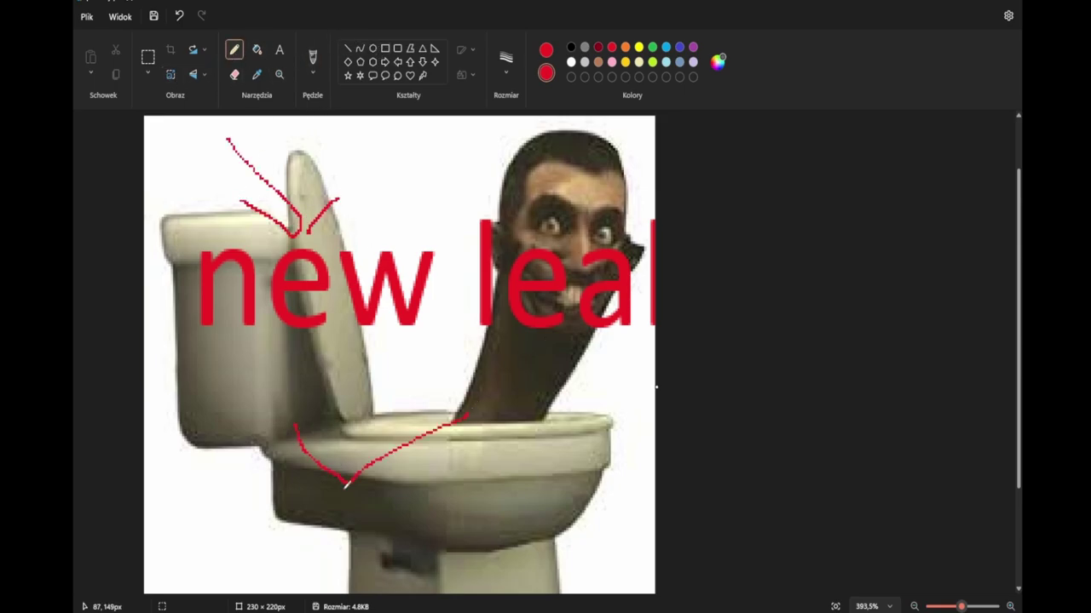
{"action": "left_click_drag", "start_coordinate": [354, 503], "coordinate": [491, 487]}
{"action": "mouse_move", "coordinate": [376, 414]}
{"action": "left_mouse_down"}
{"action": "mouse_move", "coordinate": [341, 380]}
{"action": "mouse_move", "coordinate": [315, 386]}
{"action": "mouse_move", "coordinate": [381, 373]}
{"action": "left_mouse_up"}
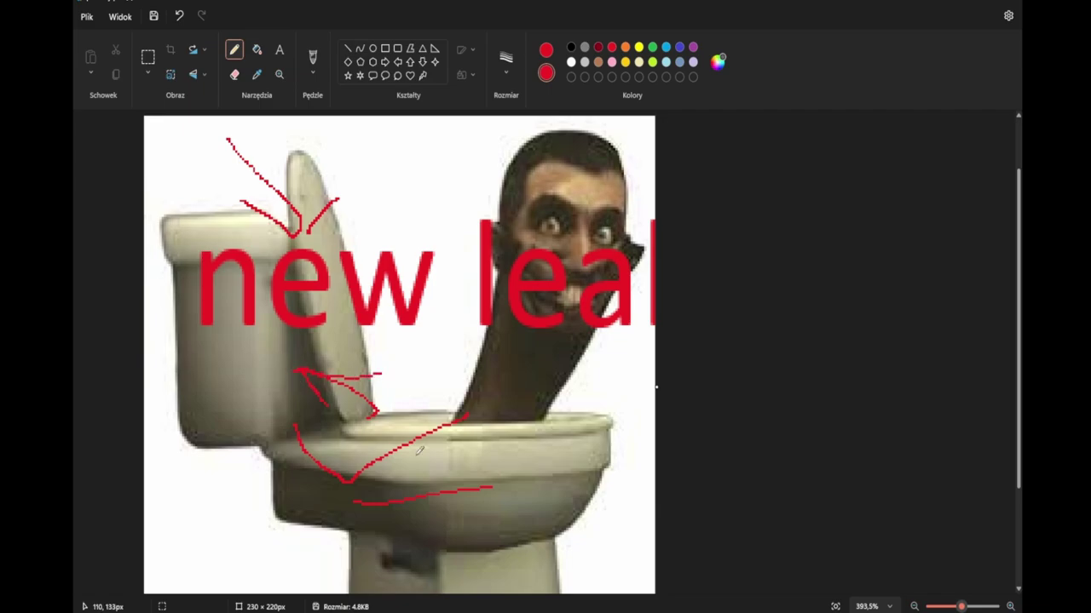
{"action": "mouse_move", "coordinate": [537, 459]}
{"action": "left_mouse_down"}
{"action": "mouse_move", "coordinate": [591, 458]}
{"action": "mouse_move", "coordinate": [542, 493]}
{"action": "left_mouse_up"}
{"action": "left_click_drag", "start_coordinate": [223, 501], "coordinate": [316, 535]}
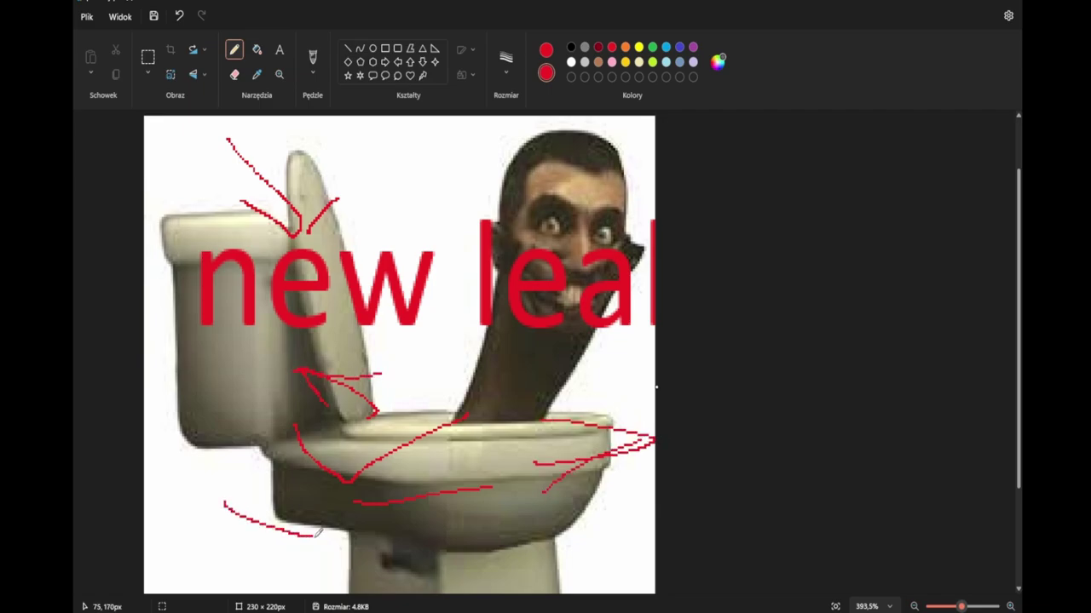
{"action": "mouse_move", "coordinate": [288, 480]}
{"action": "left_mouse_down"}
{"action": "mouse_move", "coordinate": [221, 496]}
{"action": "mouse_move", "coordinate": [313, 523]}
{"action": "left_mouse_up"}
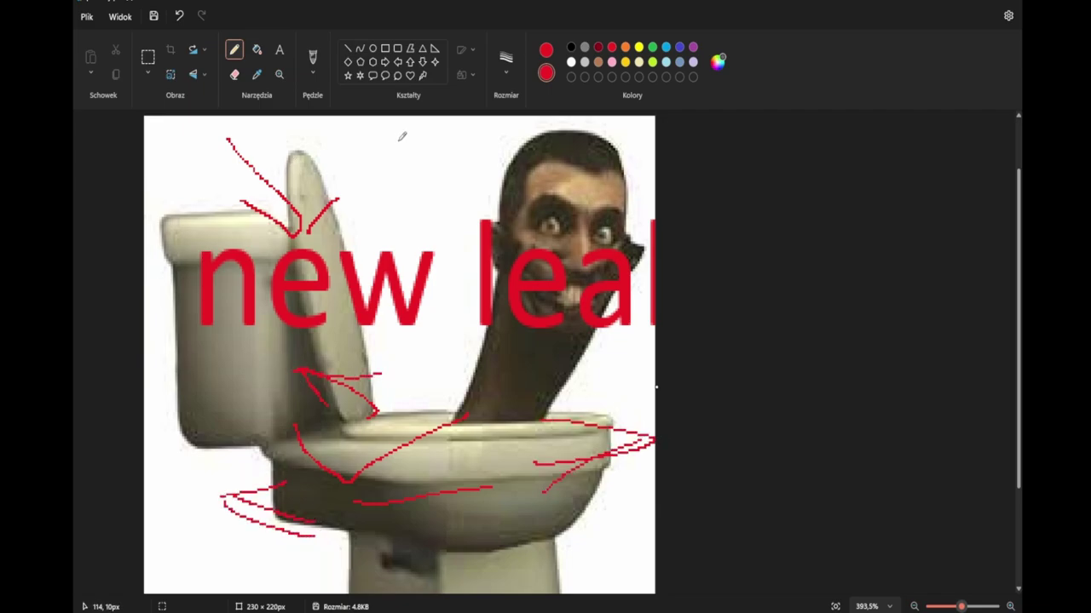
- Try a red freehand arrow from the white background to the man's head, then undo its strokes
{"action": "left_click_drag", "start_coordinate": [376, 136], "coordinate": [511, 192]}
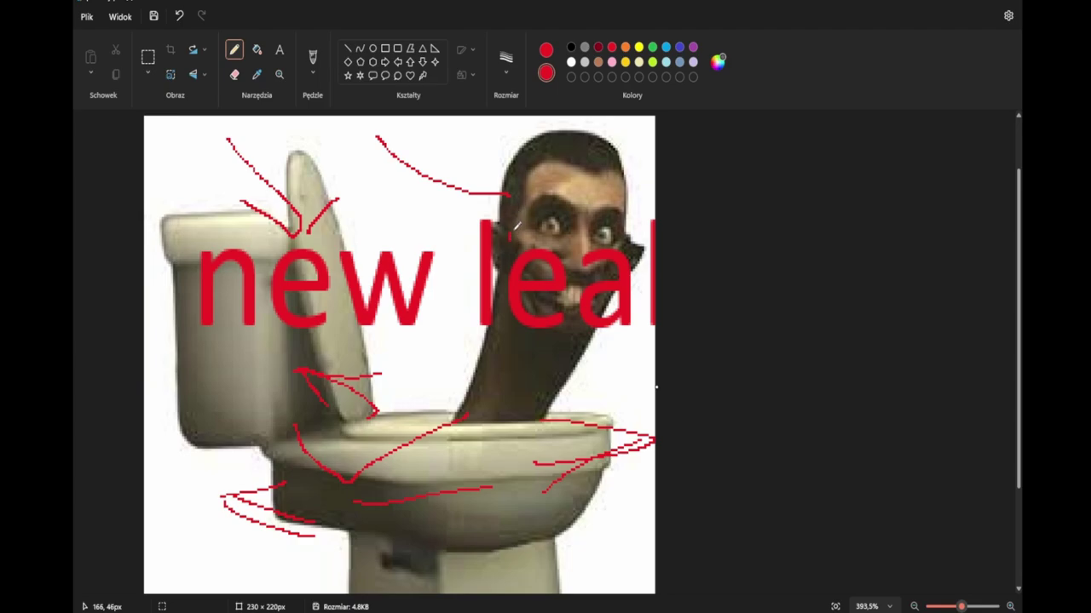
{"action": "mouse_move", "coordinate": [527, 228]}
{"action": "left_mouse_down"}
{"action": "mouse_move", "coordinate": [517, 208]}
{"action": "mouse_move", "coordinate": [530, 205]}
{"action": "mouse_move", "coordinate": [522, 151]}
{"action": "mouse_move", "coordinate": [500, 185]}
{"action": "left_mouse_up"}
{"action": "key", "text": "ctrl+z"}
{"action": "key", "text": "ctrl+z"}
{"action": "key", "text": "ctrl+z"}
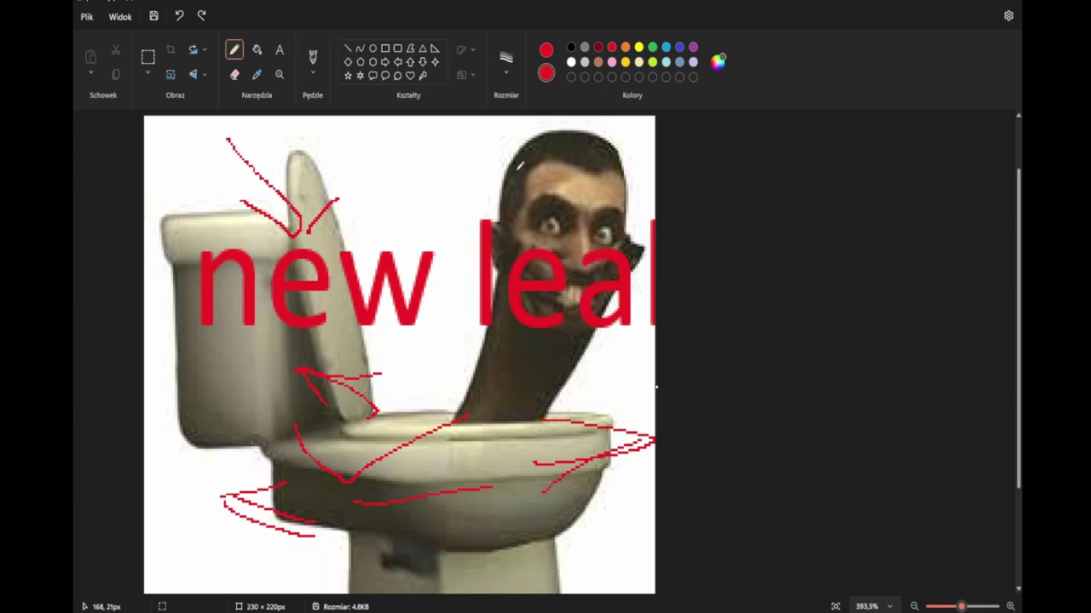
- Draw red freehand arrows with the Pencil beside the man's head and toward his eye
{"action": "left_click_drag", "start_coordinate": [518, 166], "coordinate": [480, 160]}
{"action": "mouse_move", "coordinate": [554, 168]}
{"action": "left_mouse_down"}
{"action": "mouse_move", "coordinate": [585, 169]}
{"action": "mouse_move", "coordinate": [598, 208]}
{"action": "mouse_move", "coordinate": [610, 193]}
{"action": "left_mouse_up"}
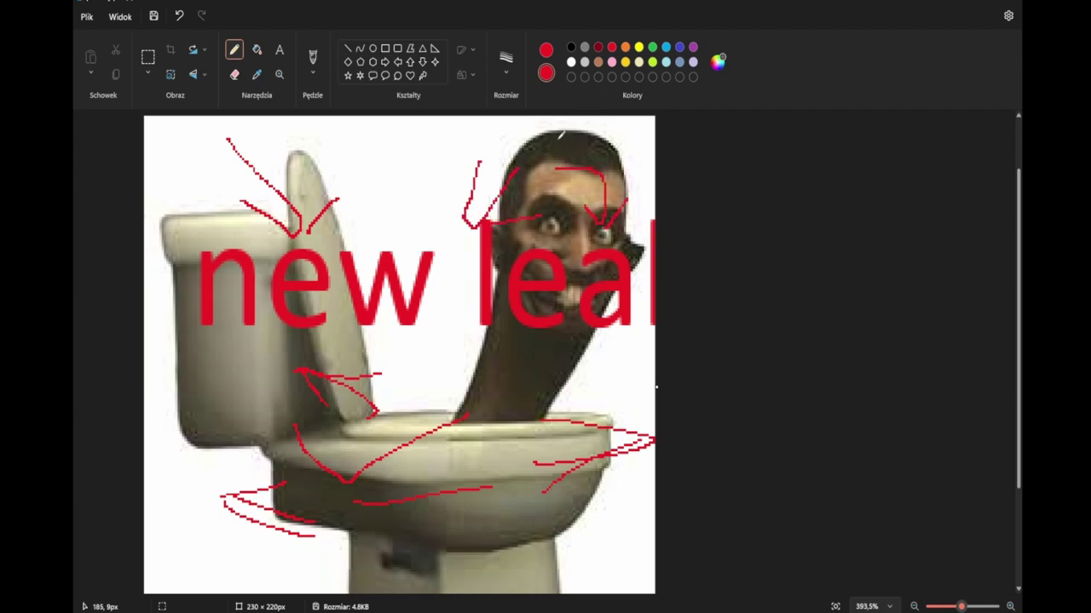